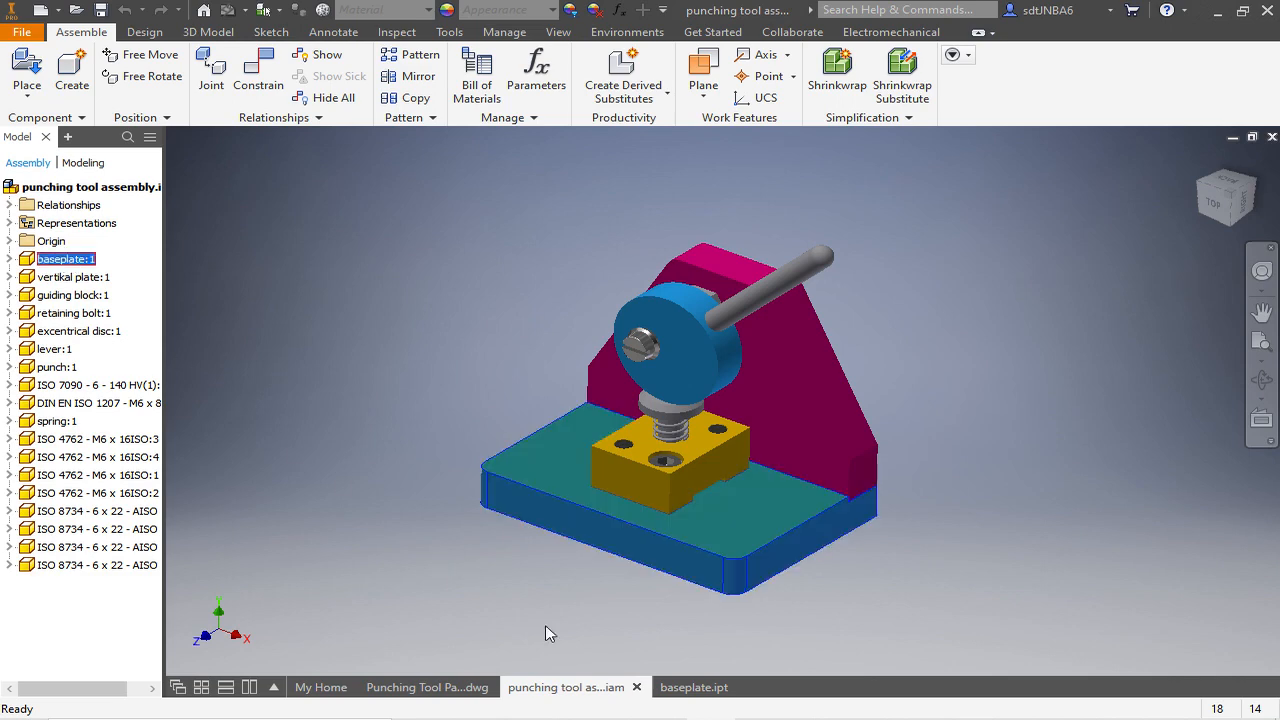
Examine the finished baseplate part's first sketch and the baseplate view in the Punching Tool Parts drawing.
left_click(690, 688)
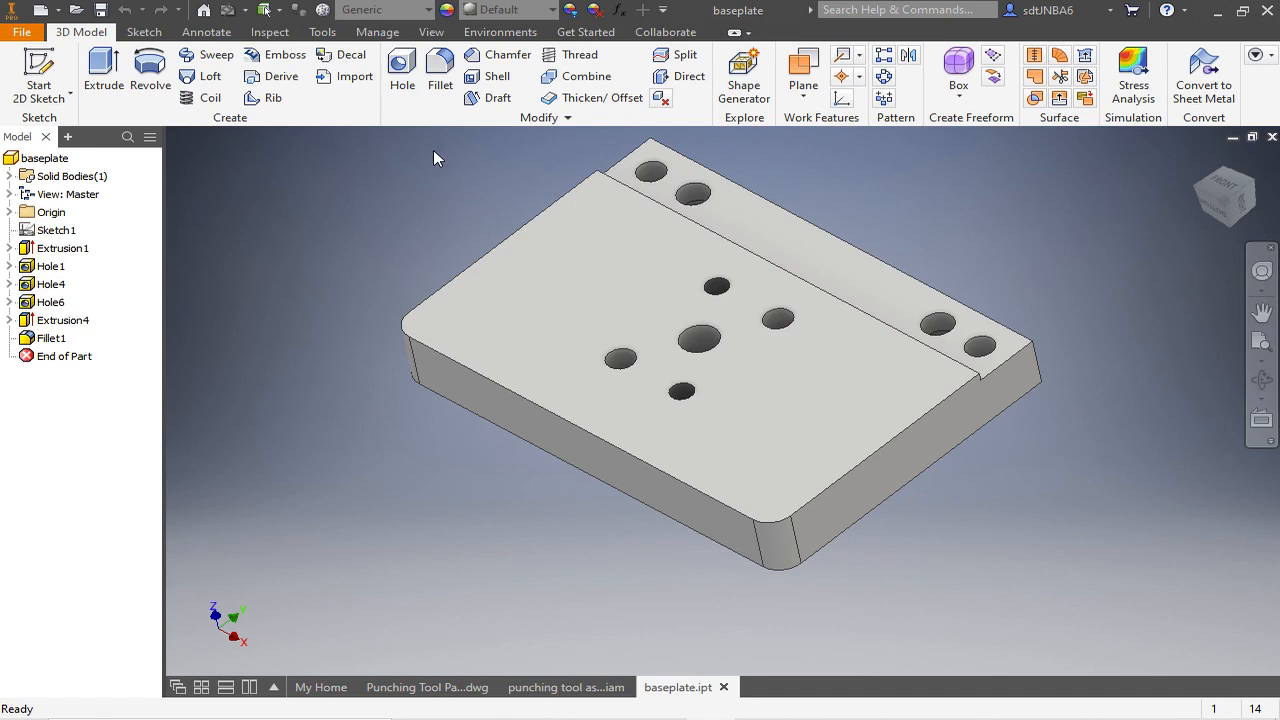
left_click(45, 235)
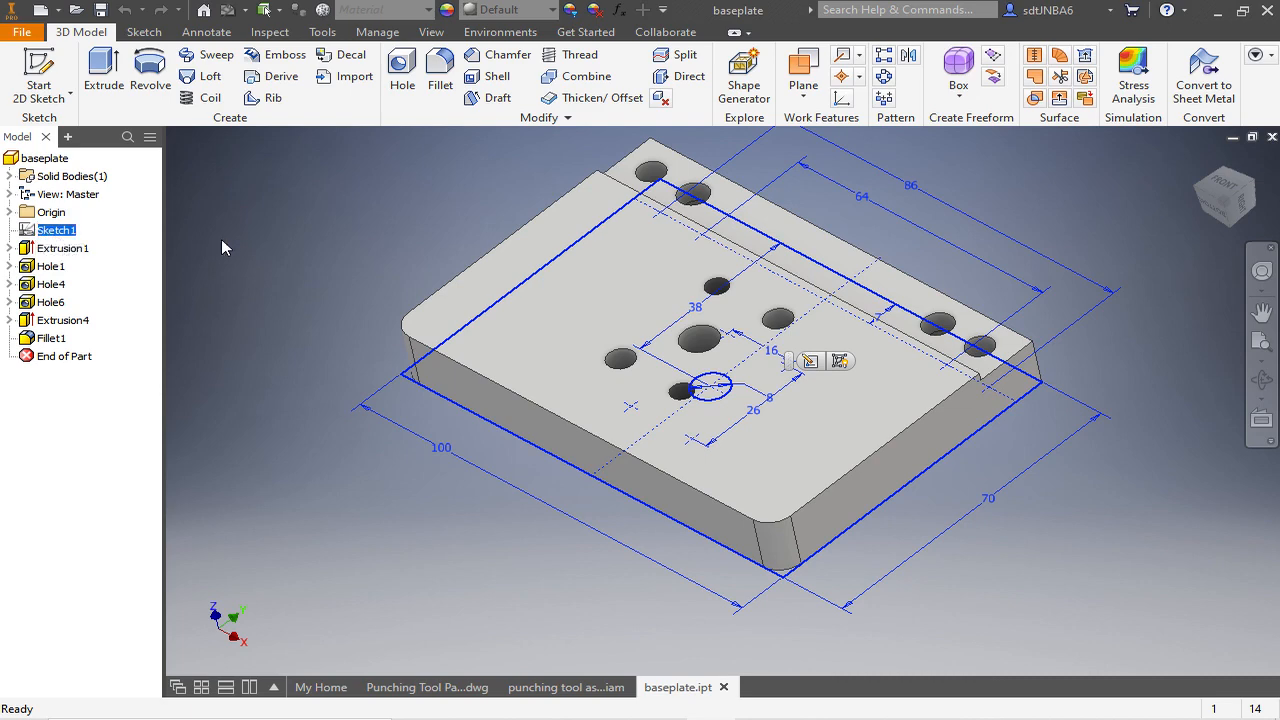
left_click(440, 688)
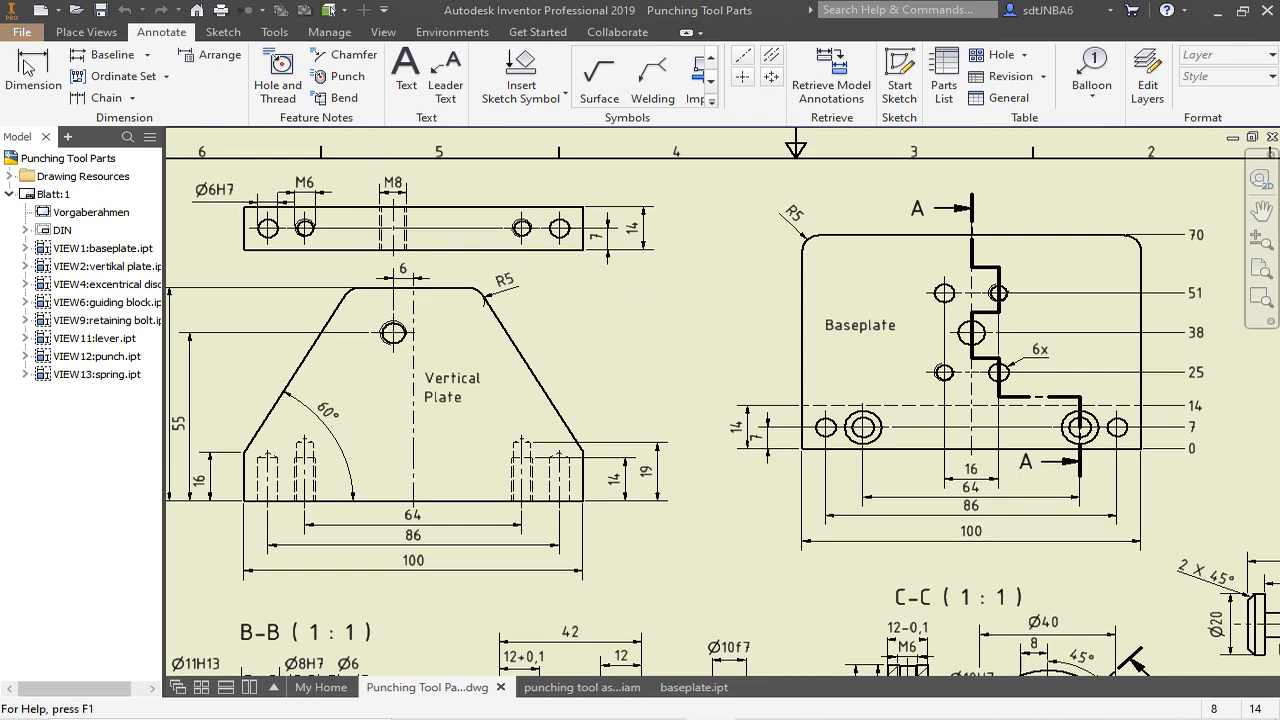
Create a new part file from the Norm.ipt template, accepting the style library definitions.
left_click(21, 32)
left_click(45, 95)
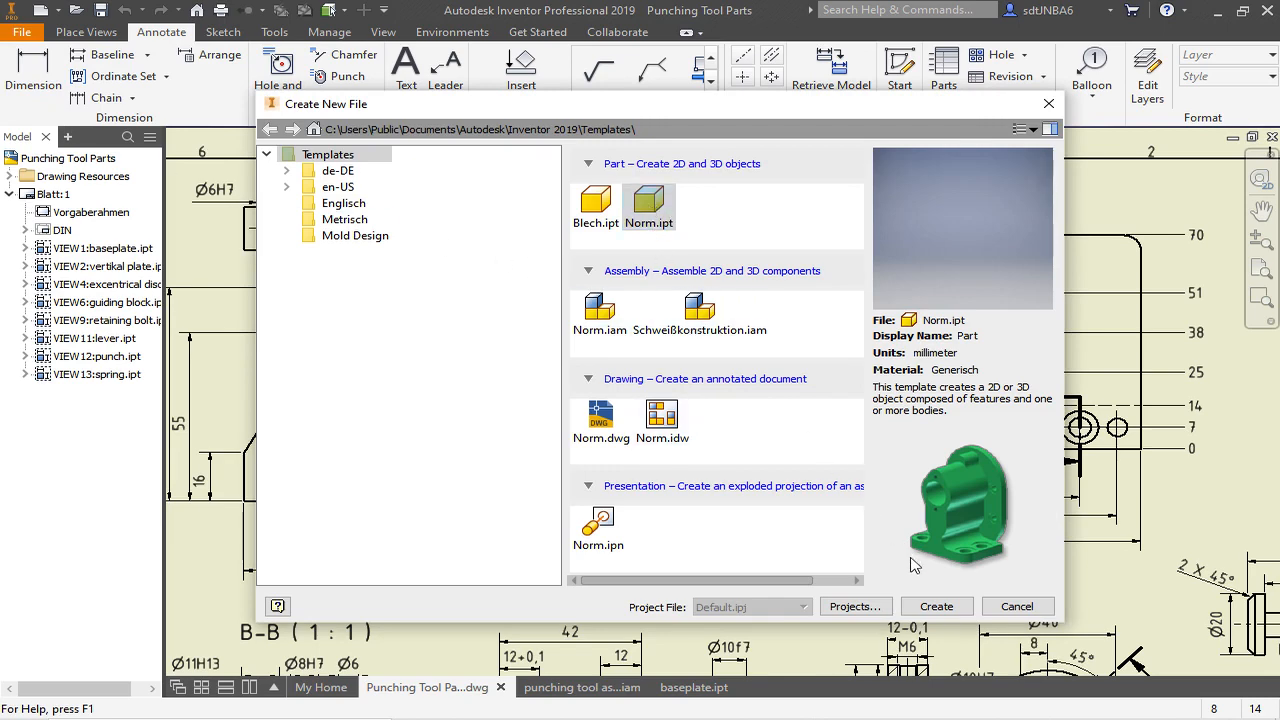
left_click(936, 606)
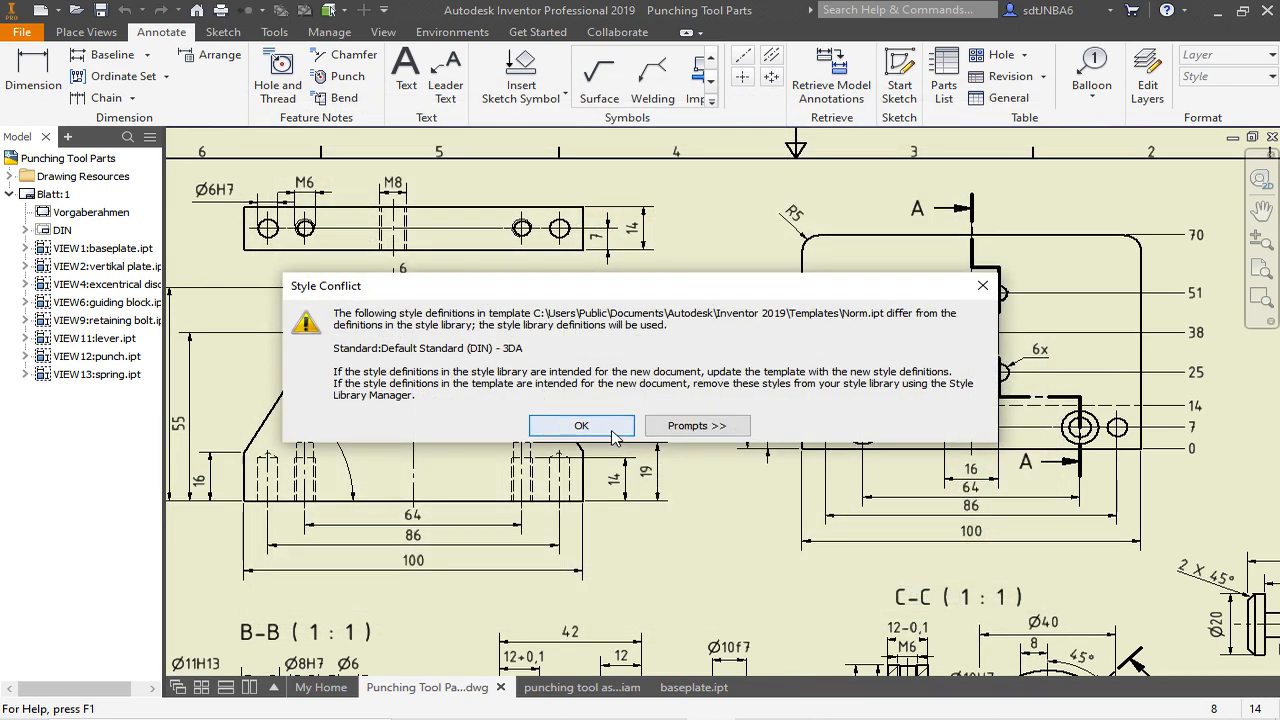
left_click(581, 425)
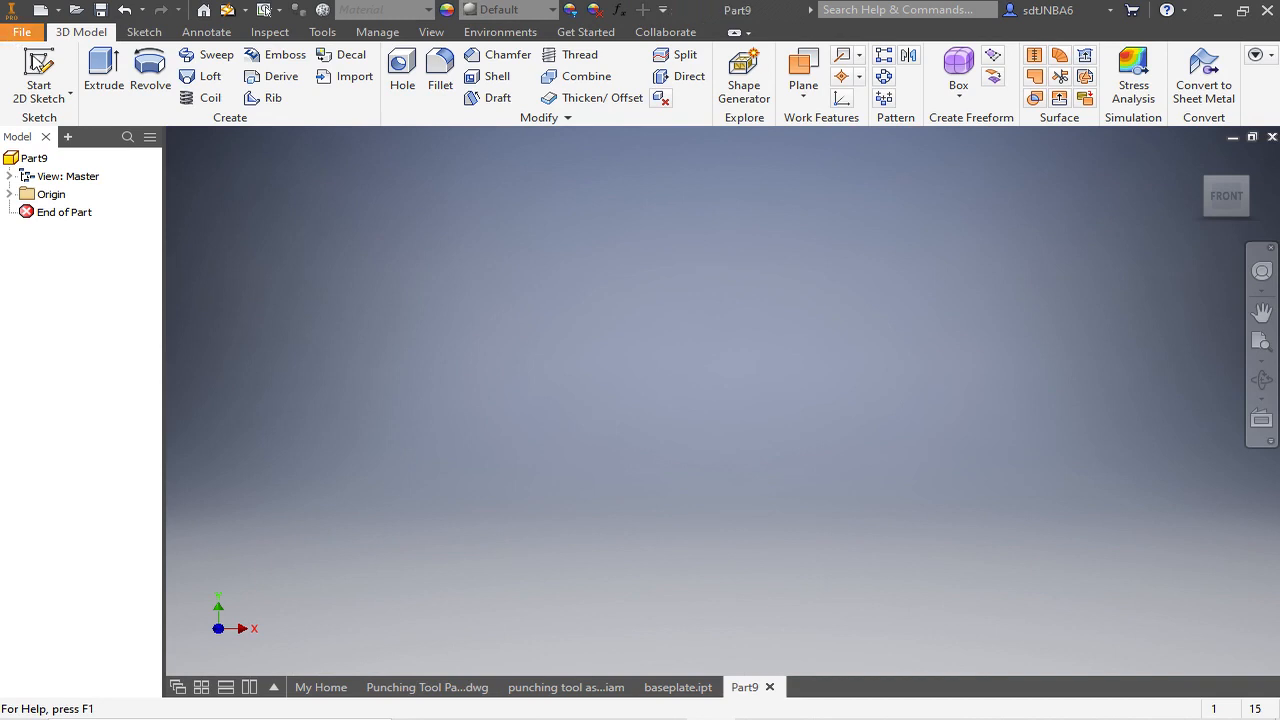
Start a 2D sketch on the XY plane and project the YZ and XZ origin planes into it.
left_click(42, 66)
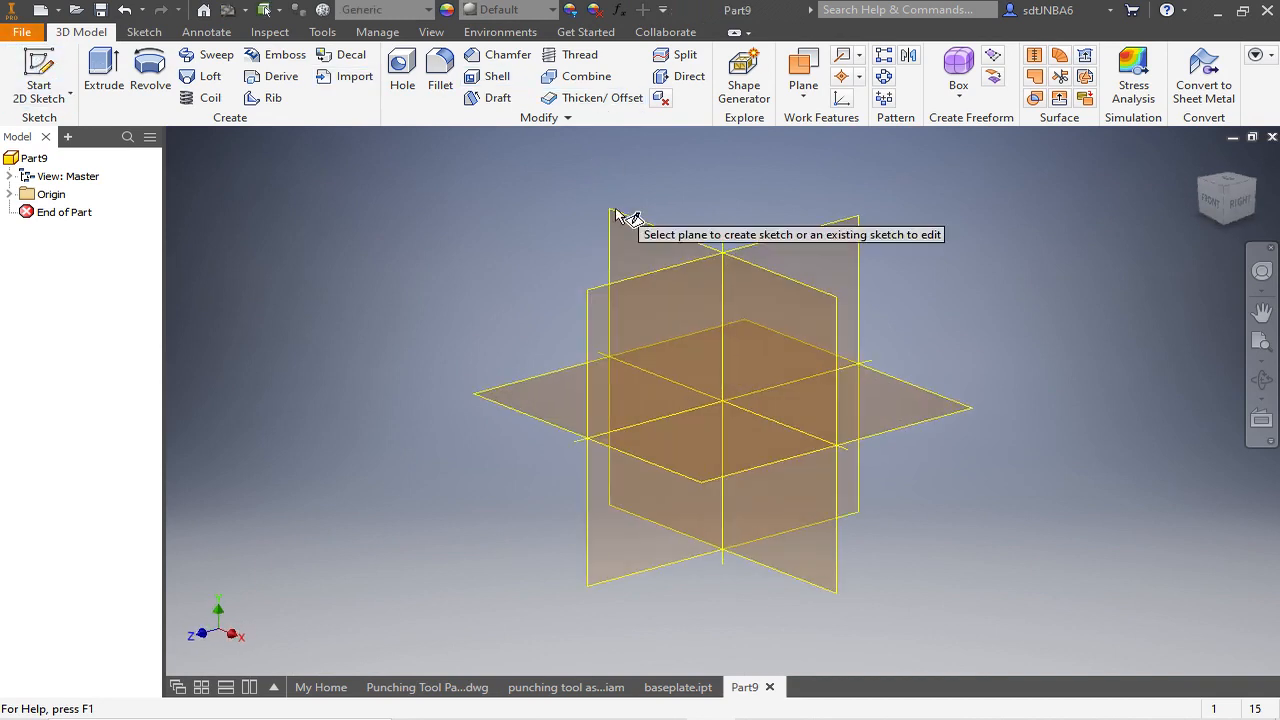
left_click(632, 222)
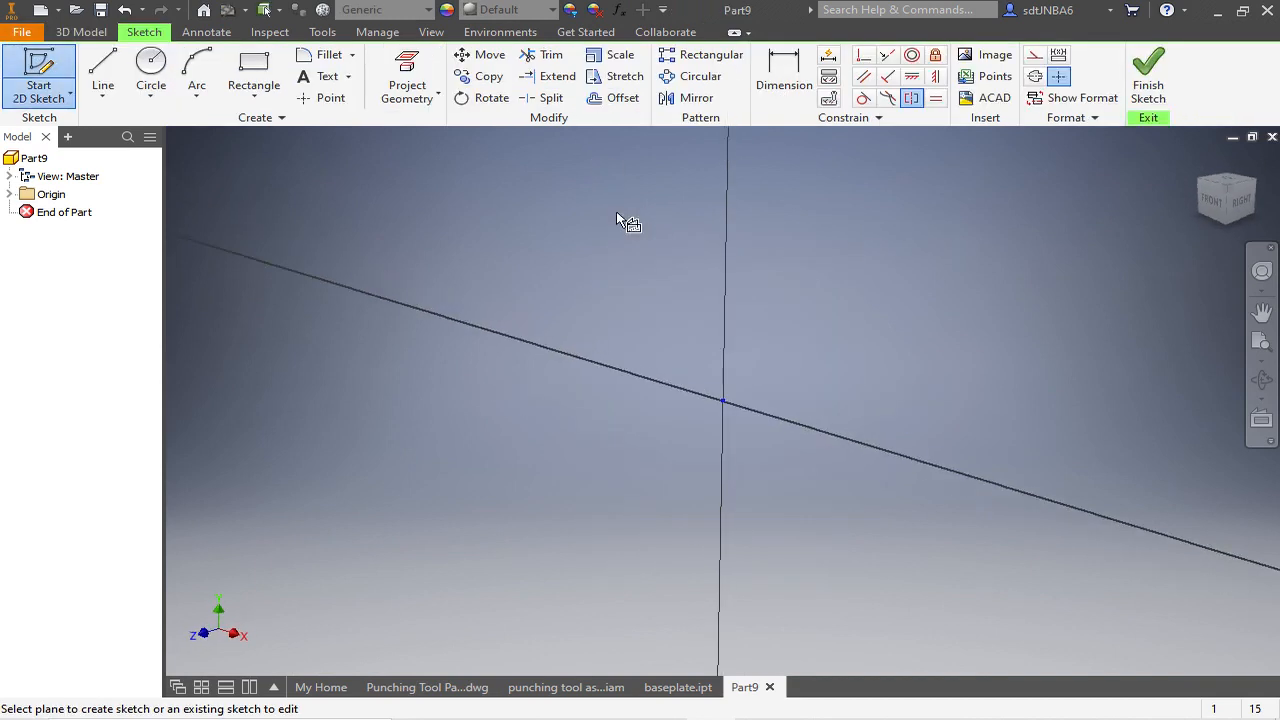
left_click(418, 64)
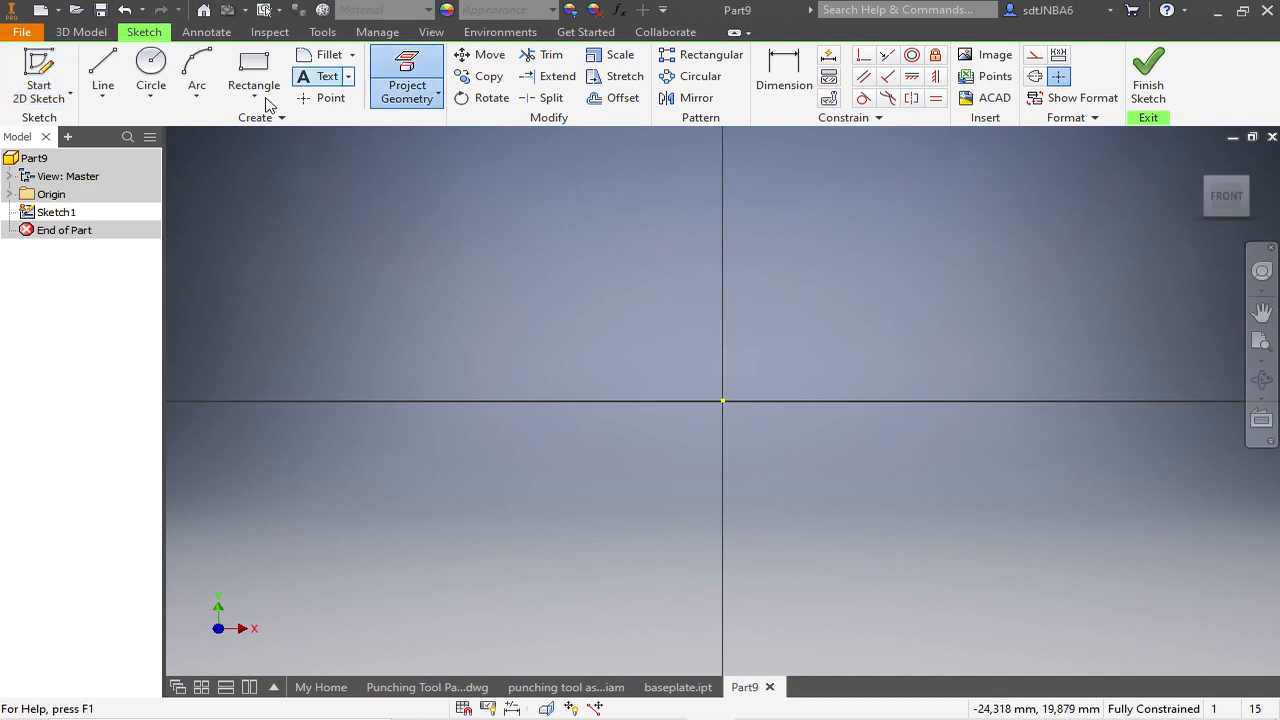
left_click(8, 194)
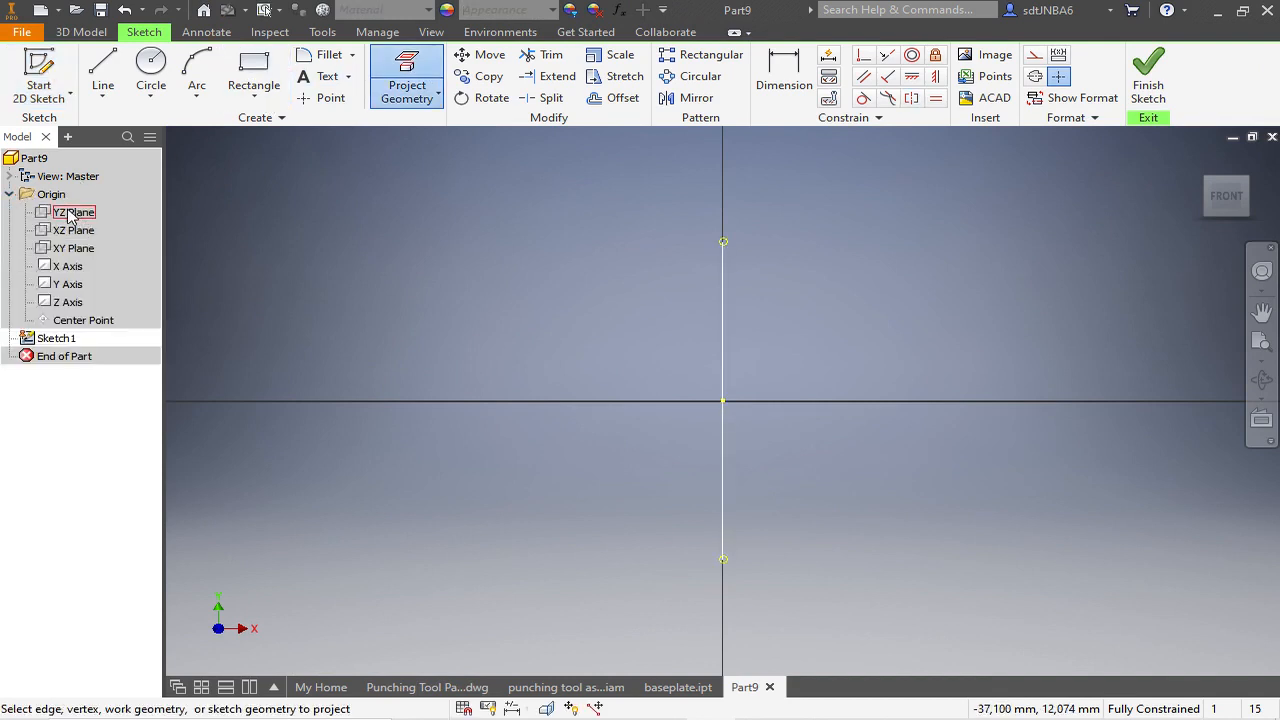
left_click(70, 214)
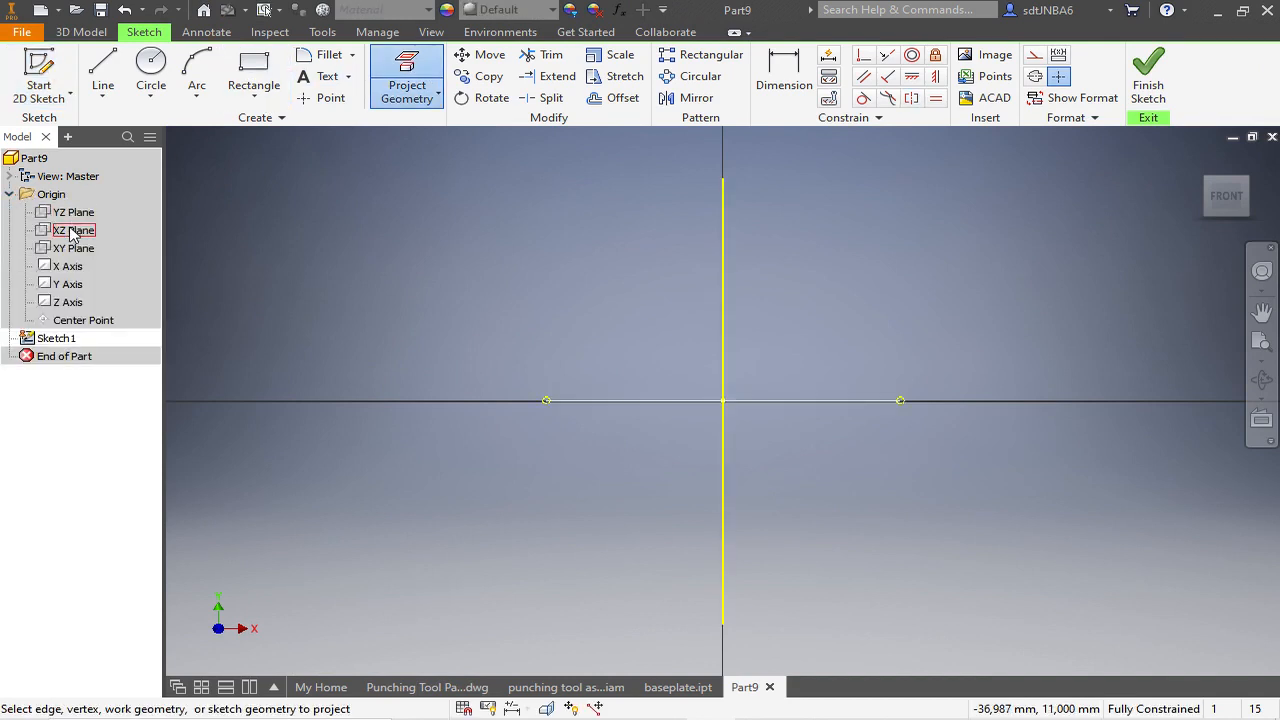
left_click(71, 230)
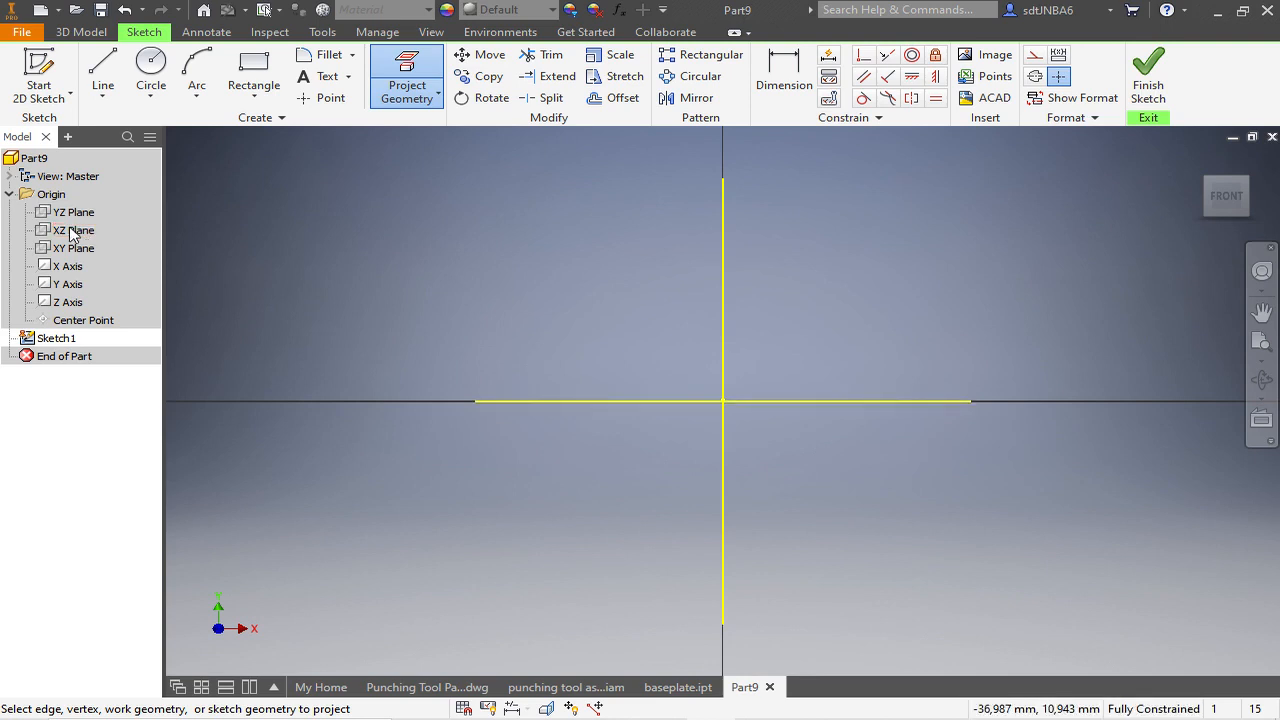
Sketch a two-point rectangle about 36 by 18 mm, with its lower edge on the projected horizontal line and spanning the vertical one.
left_click(254, 72)
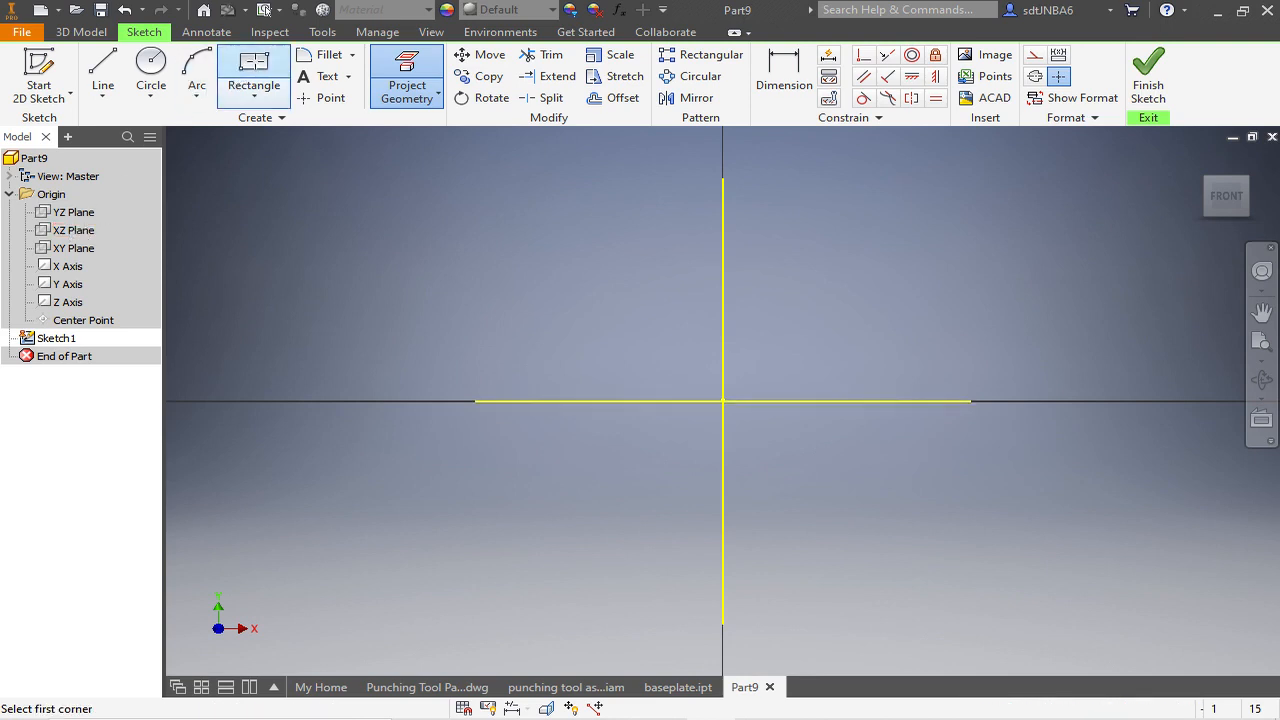
left_click(430, 401)
scroll(791, 337, "down", 3)
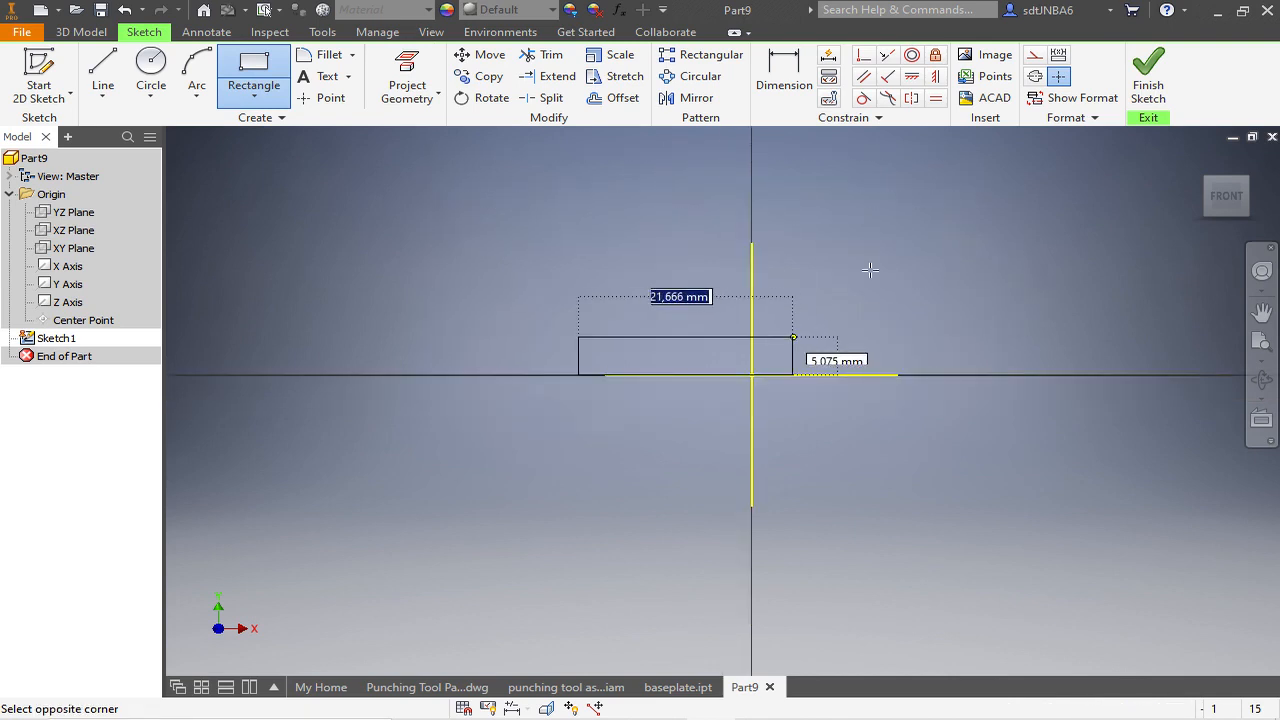
scroll(951, 204, "up", 3)
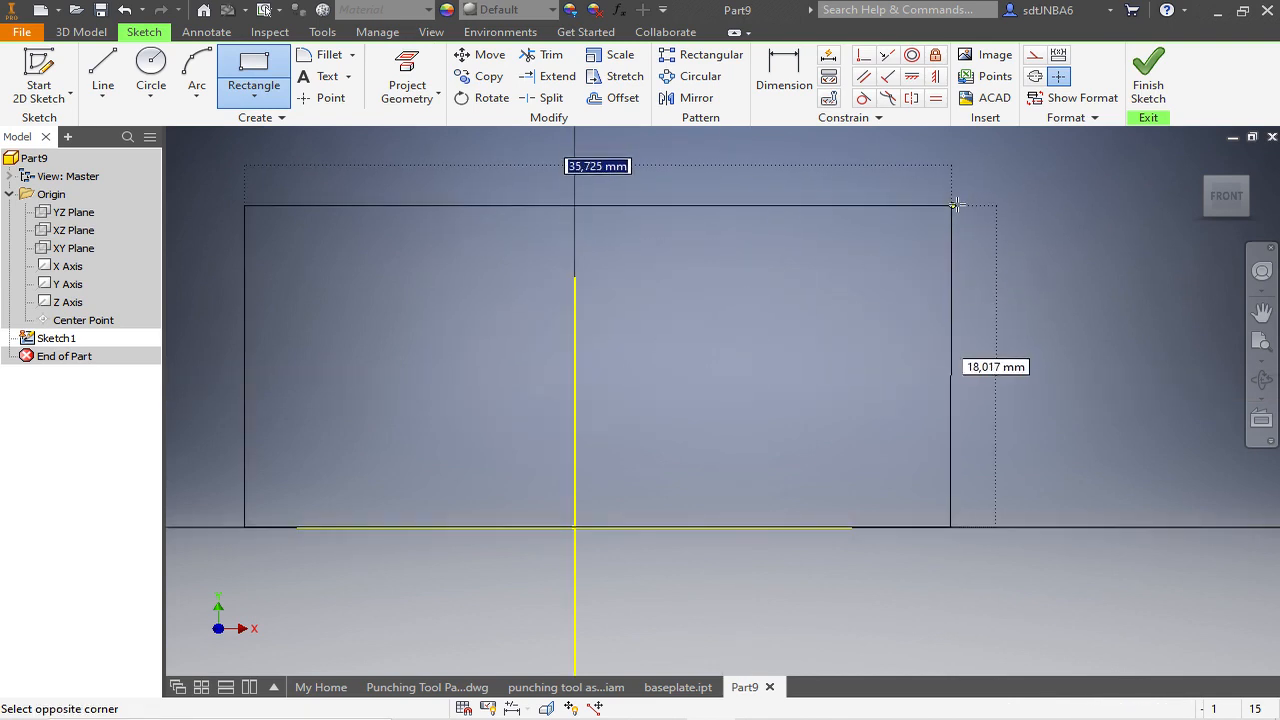
left_click(958, 204)
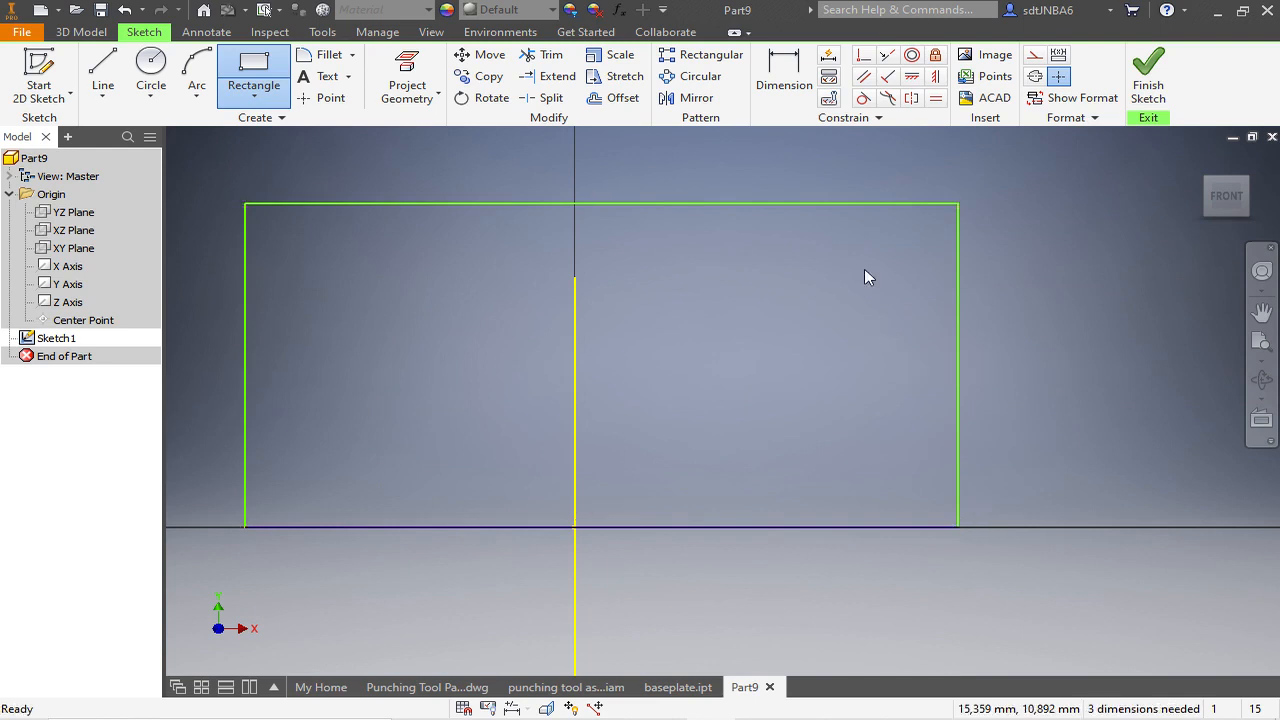
key("Escape")
Convert the projected vertical line to construction geometry and make the rectangle's two vertical sides symmetric about it.
left_click(577, 288)
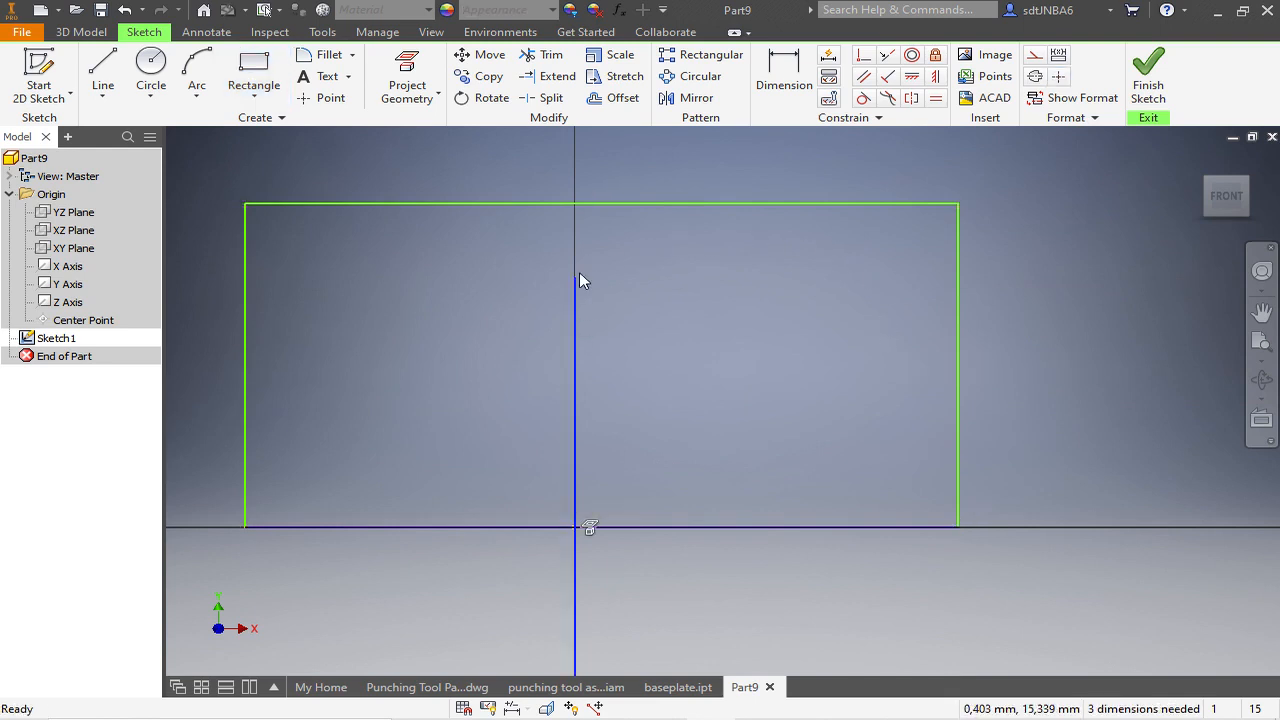
left_click(1036, 60)
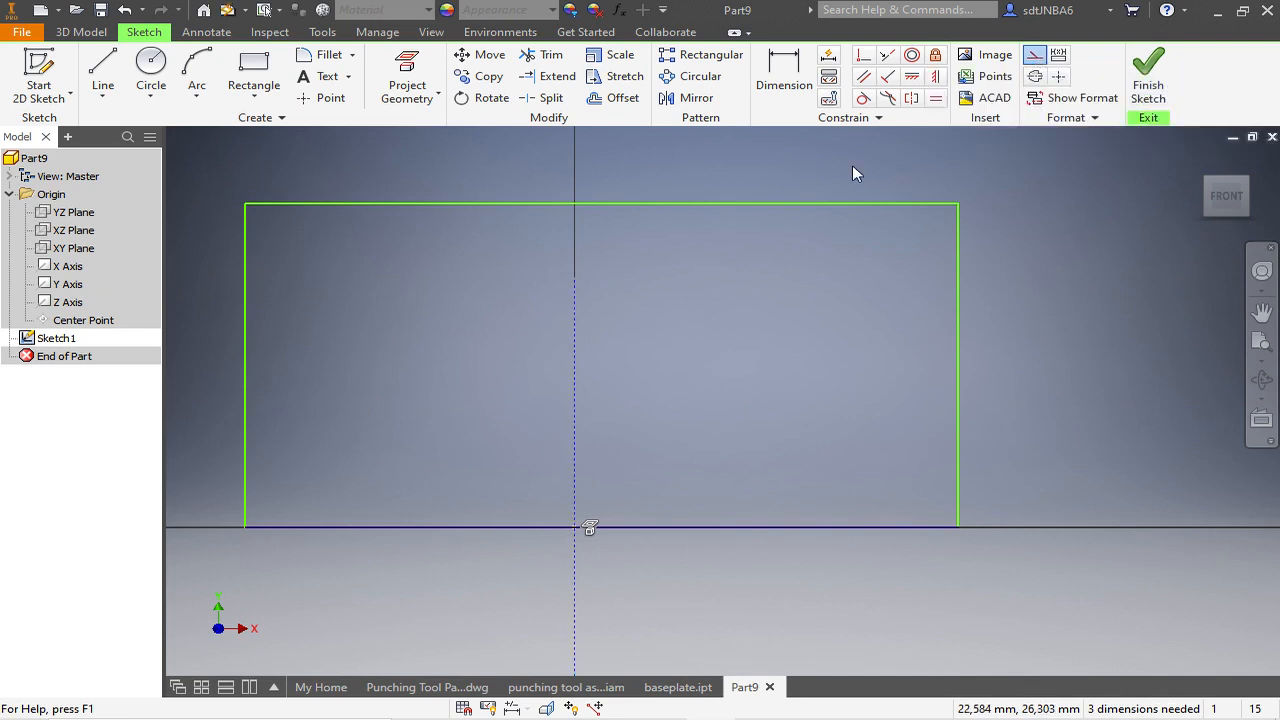
left_click(1058, 76)
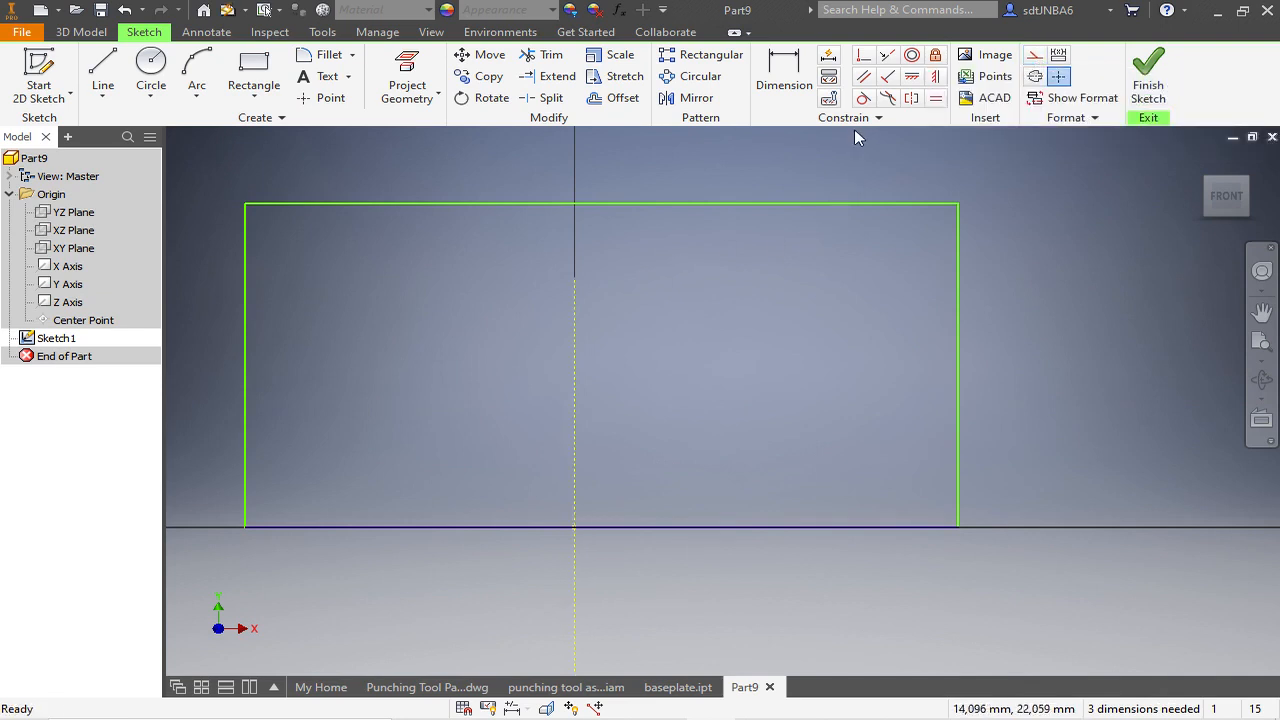
left_click(913, 100)
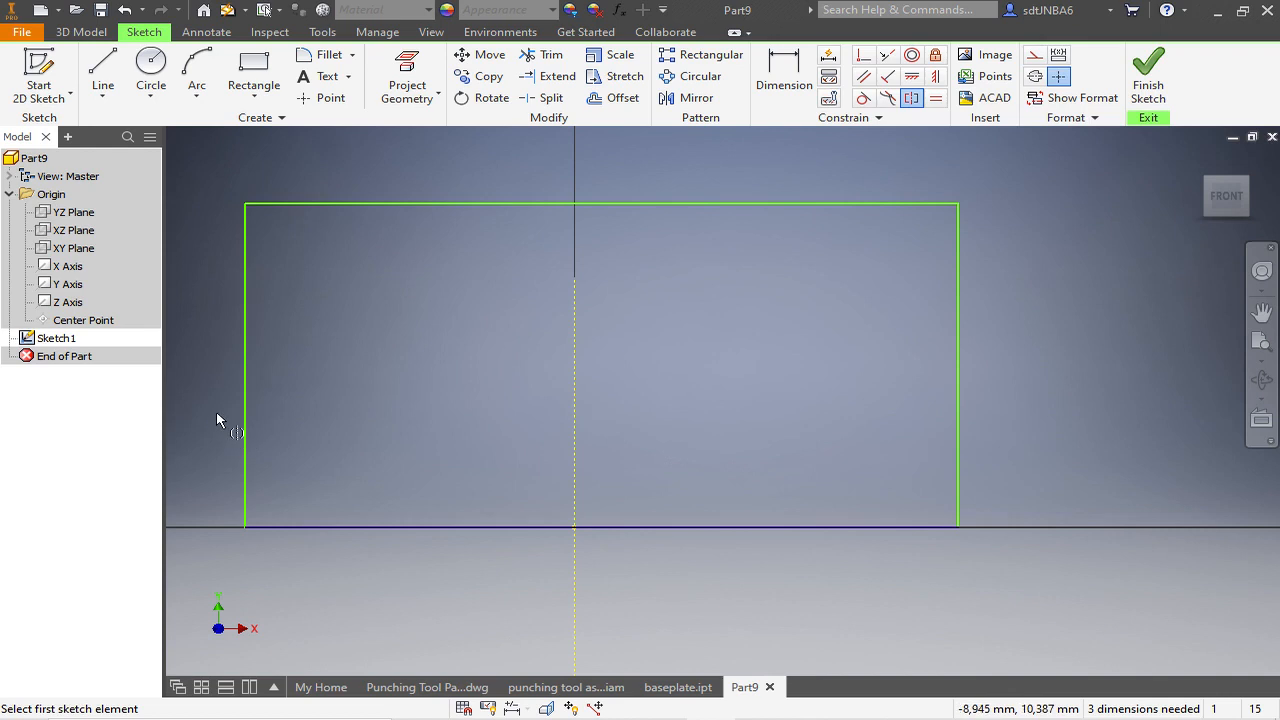
left_click(245, 391)
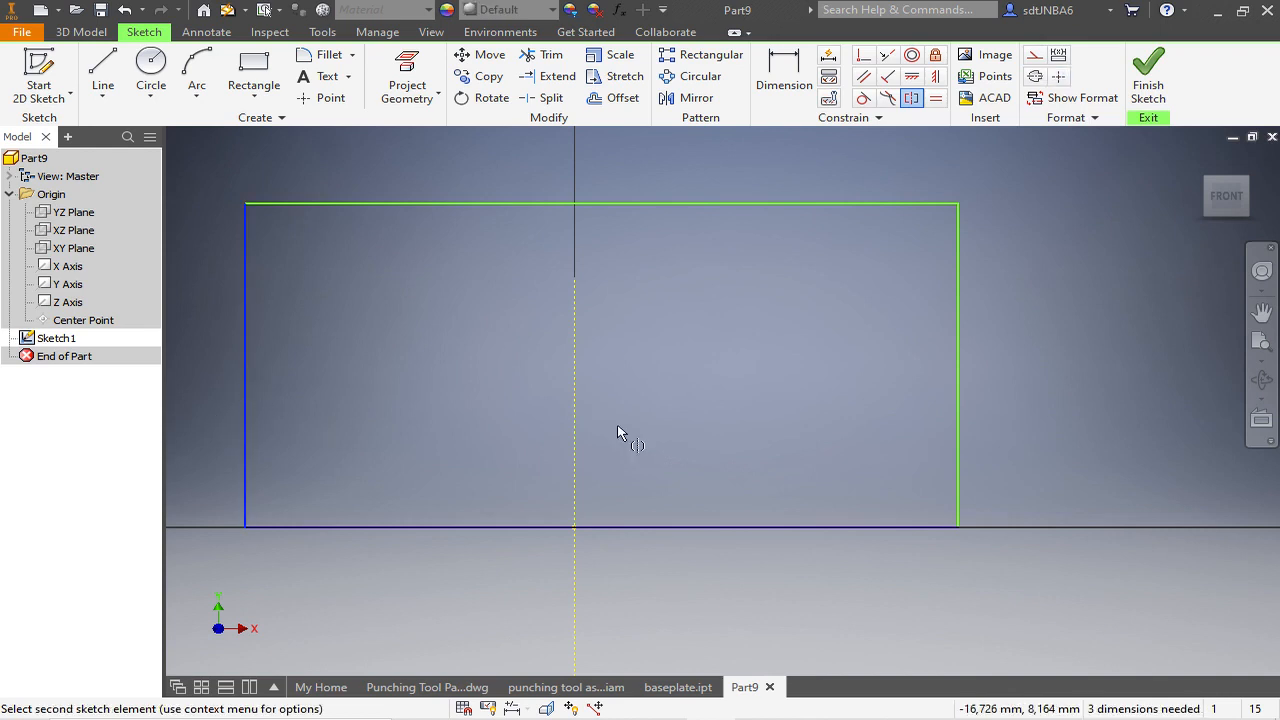
left_click(958, 352)
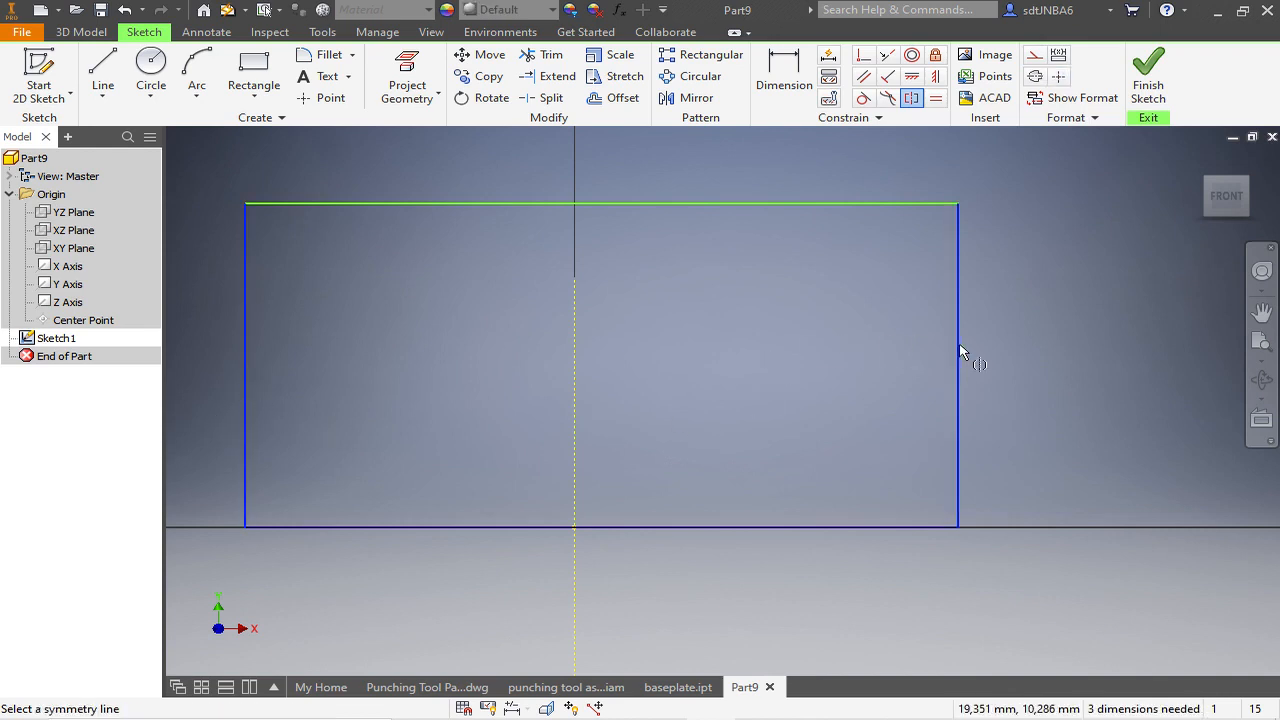
left_click(573, 353)
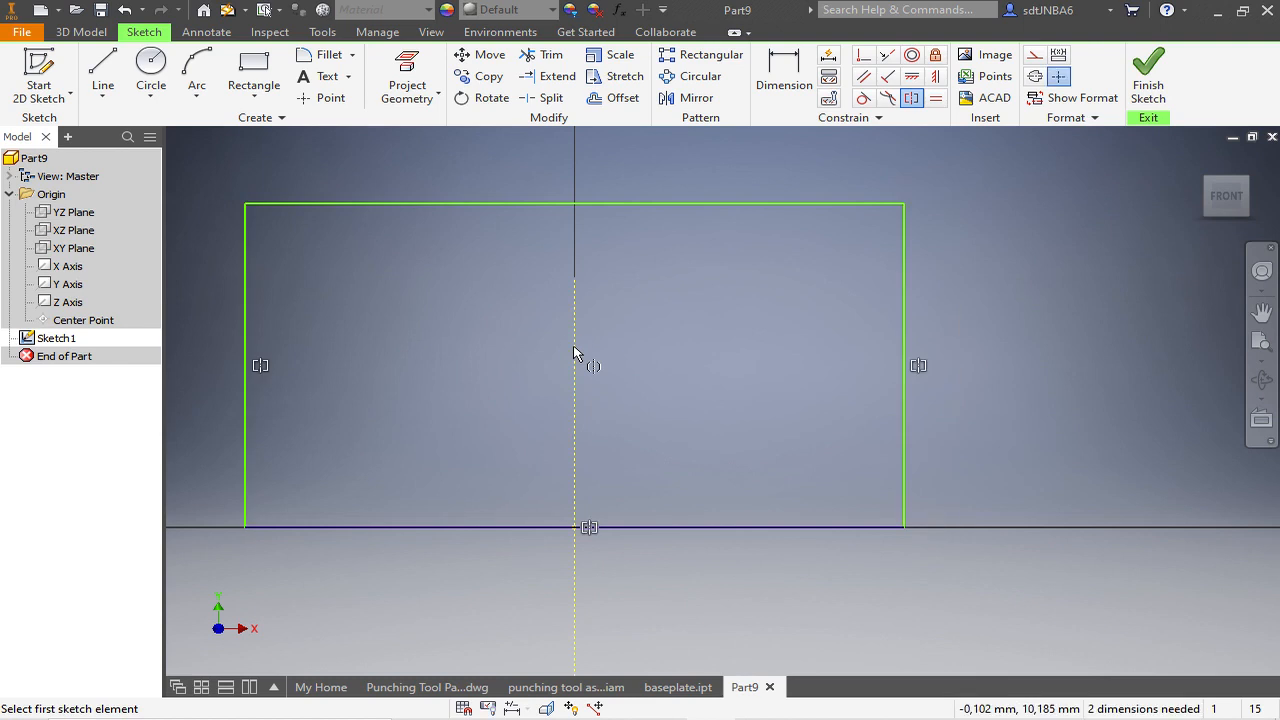
Dimension the rectangle 100 mm wide and 70 mm high.
left_click(784, 75)
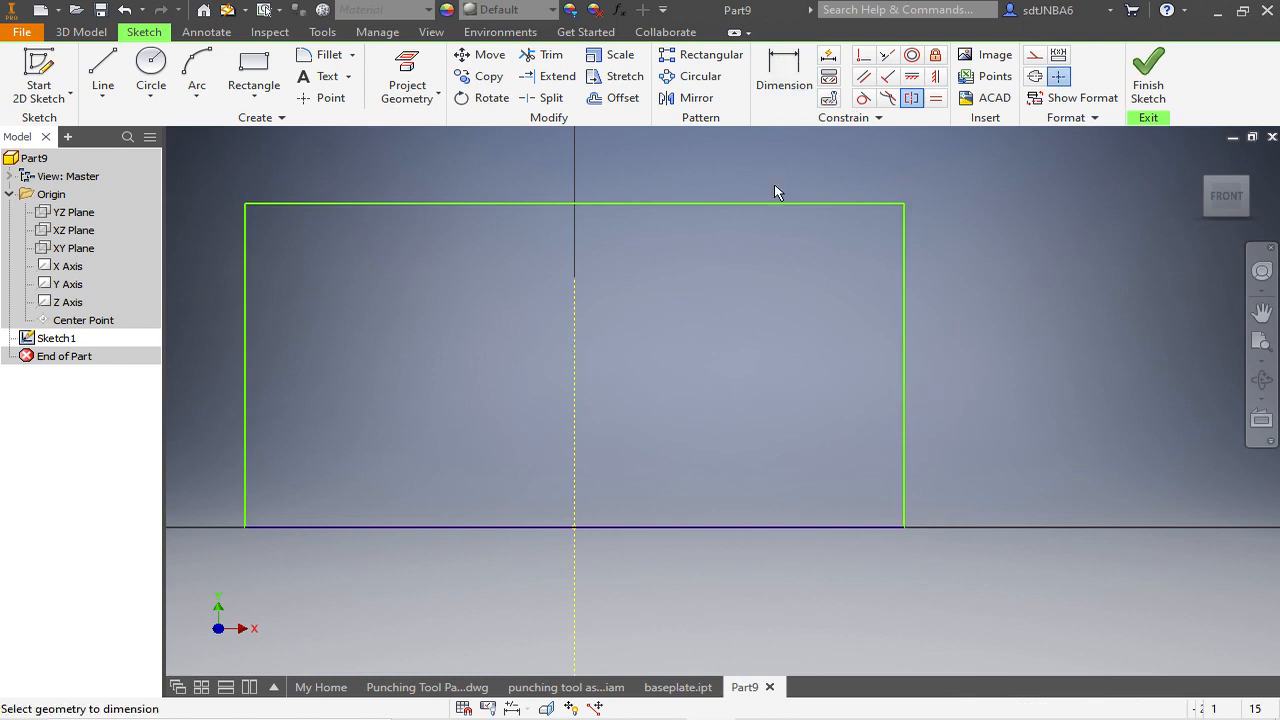
left_click(776, 203)
left_click(773, 167)
type("100")
key("Return")
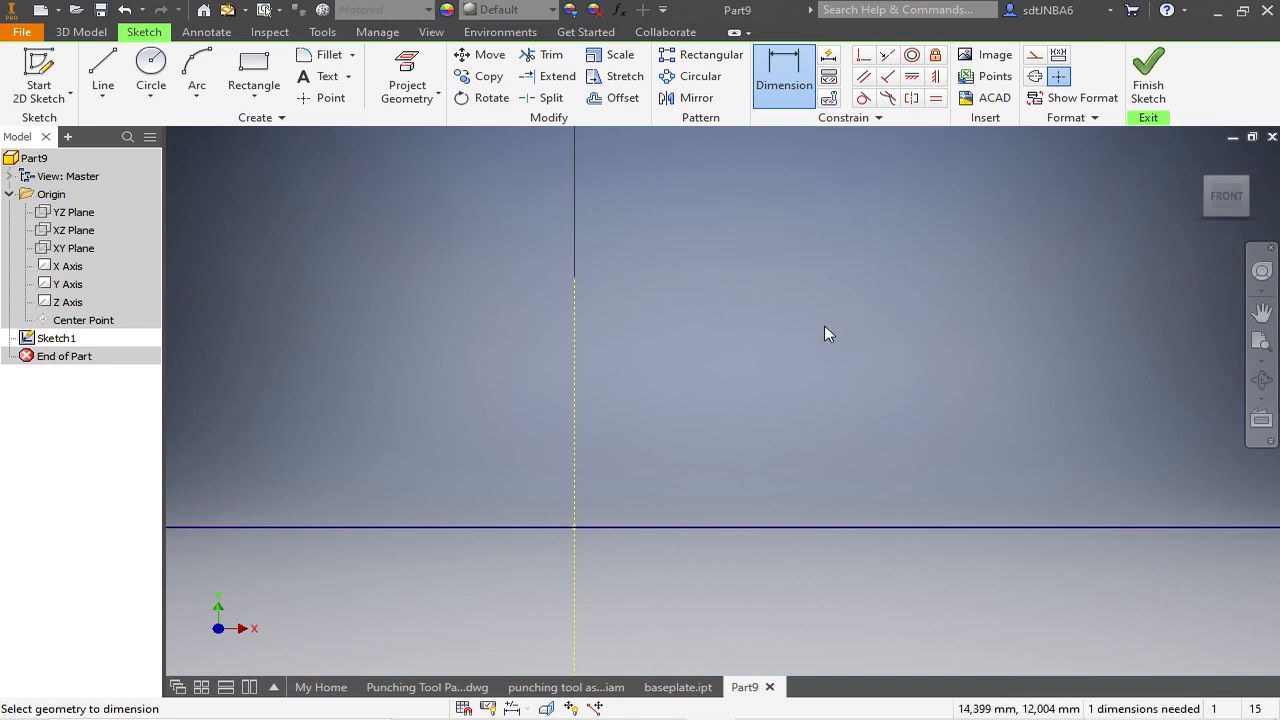
left_click(953, 231)
left_click(1010, 240)
type("70")
key("Return")
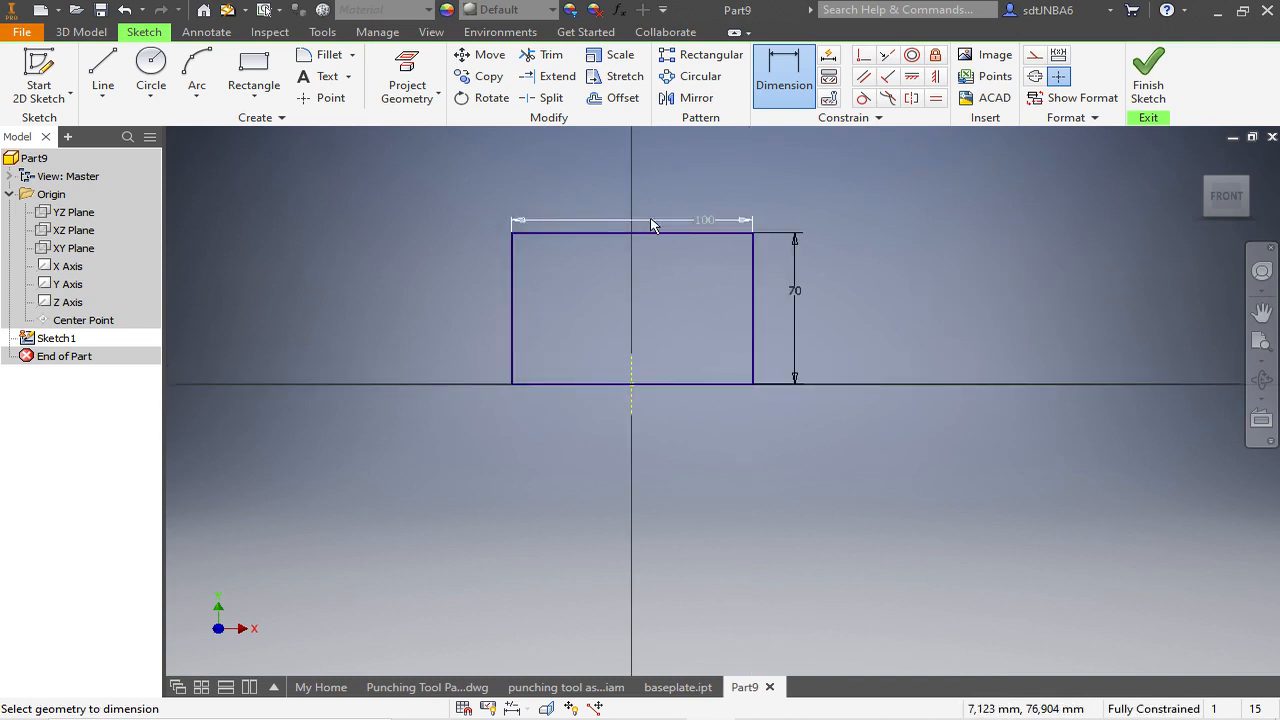
scroll(482, 372, "up", 3)
scroll(487, 369, "down", 3)
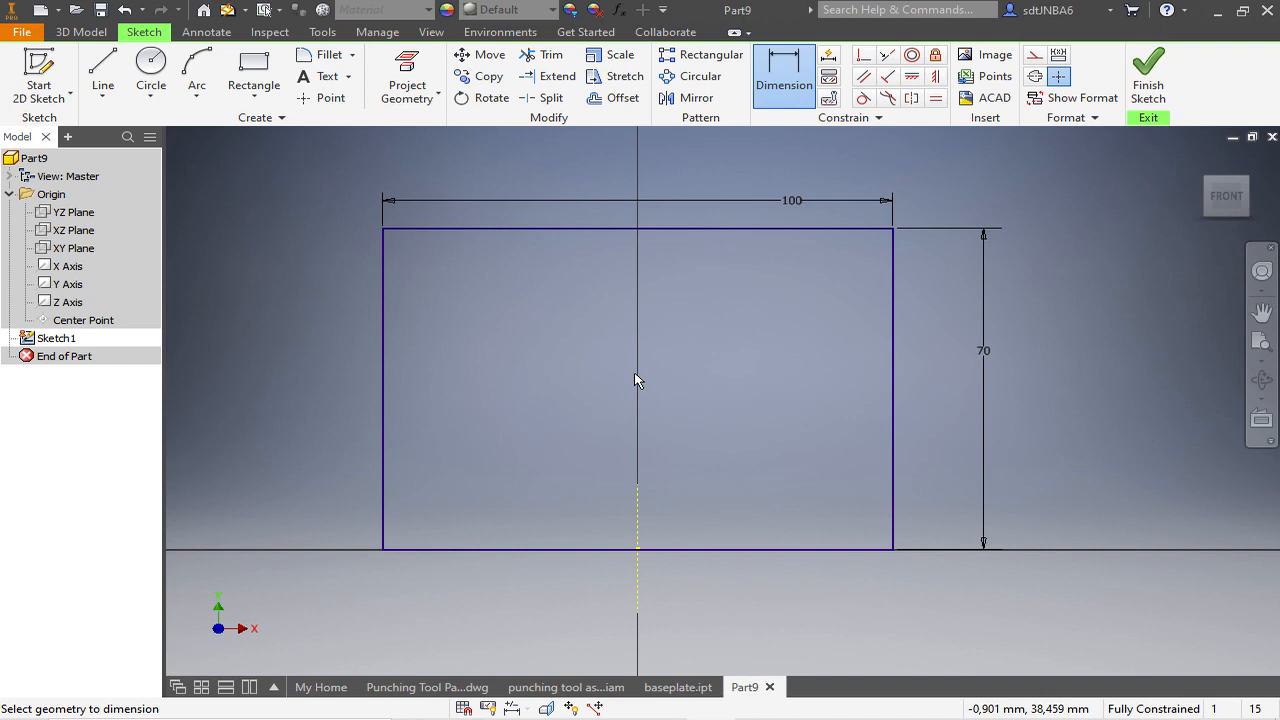
Sketch a circle on the vertical centerline about 39 mm above the rectangle's lower edge and set its diameter to 8 mm.
left_click(155, 82)
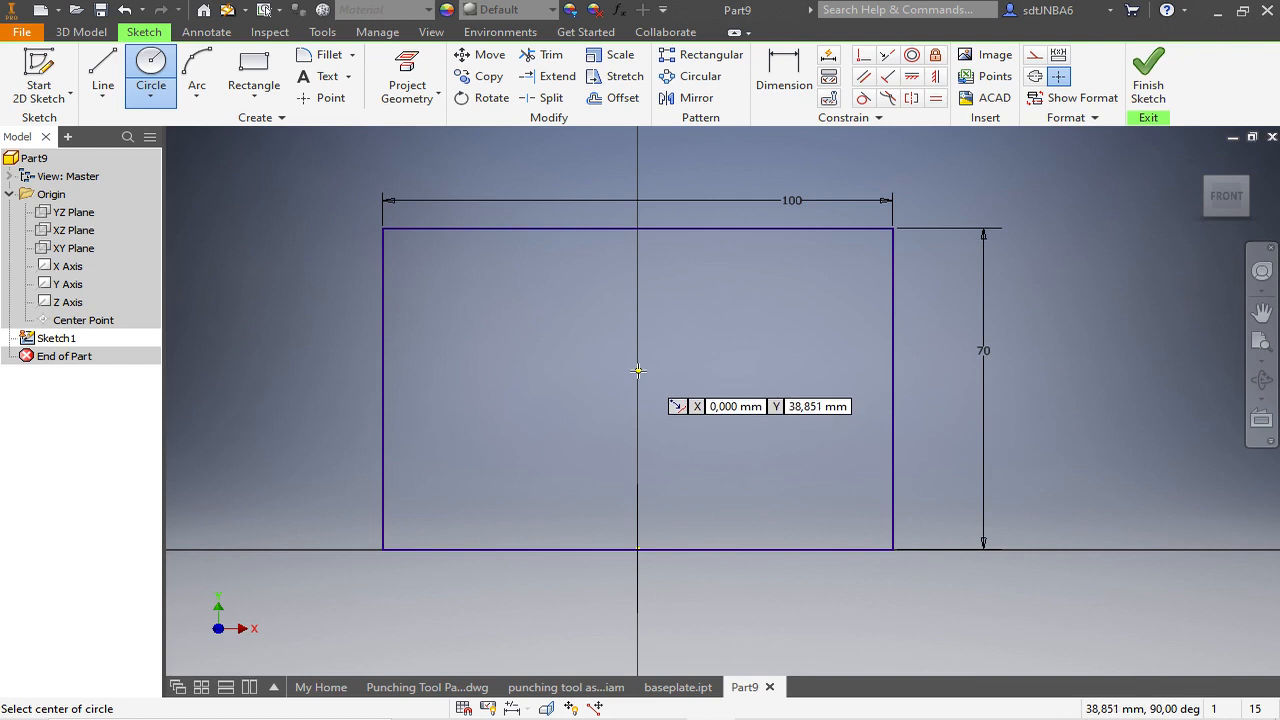
left_click(638, 371)
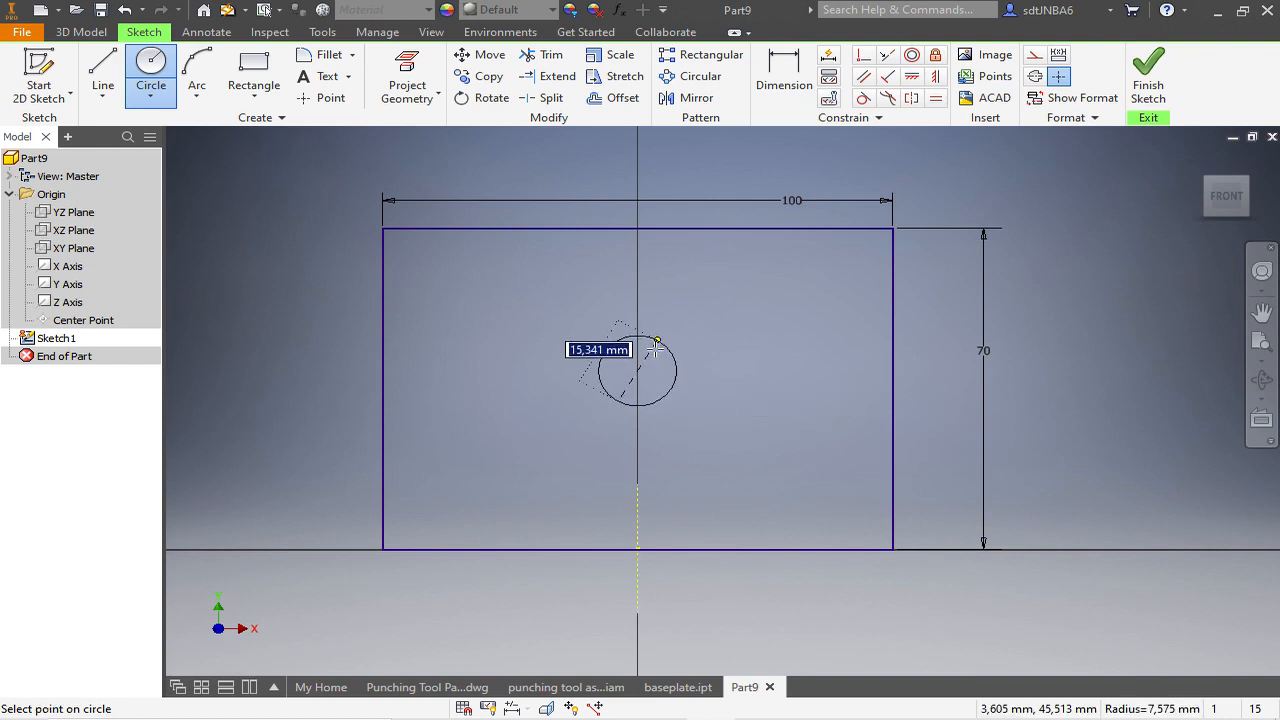
left_click(652, 349)
key("d")
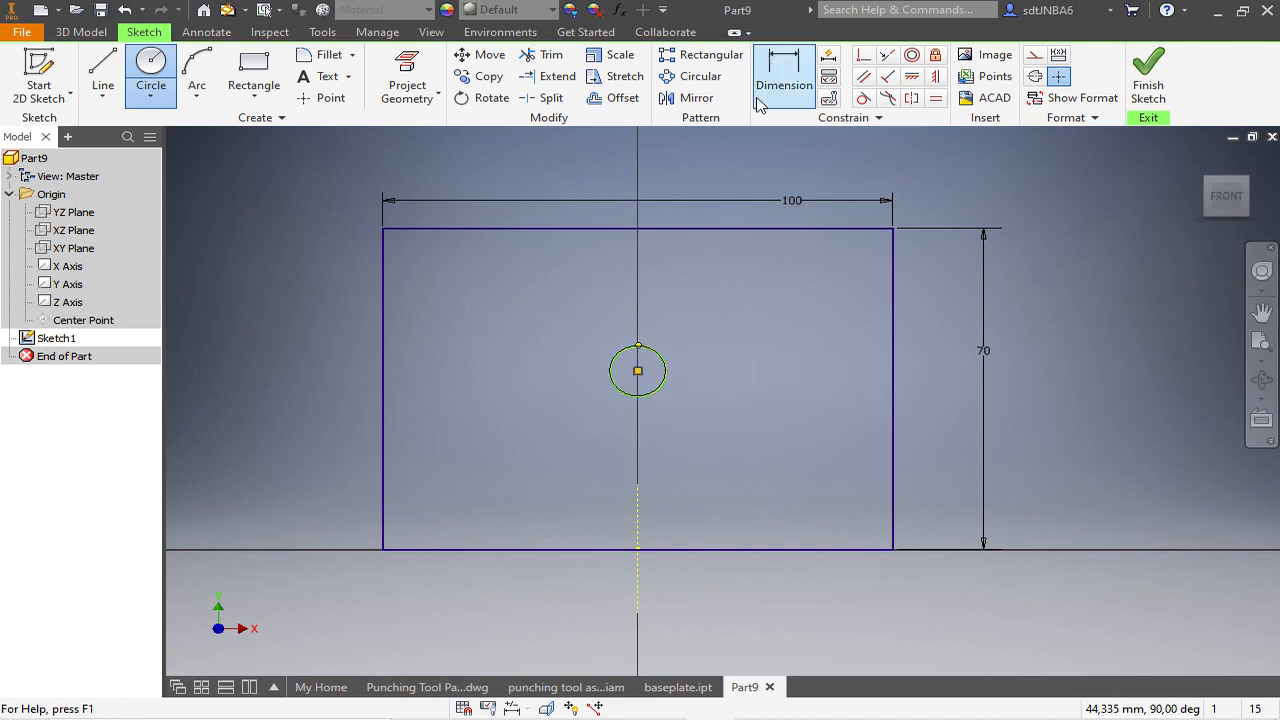
left_click(652, 349)
left_click(683, 336)
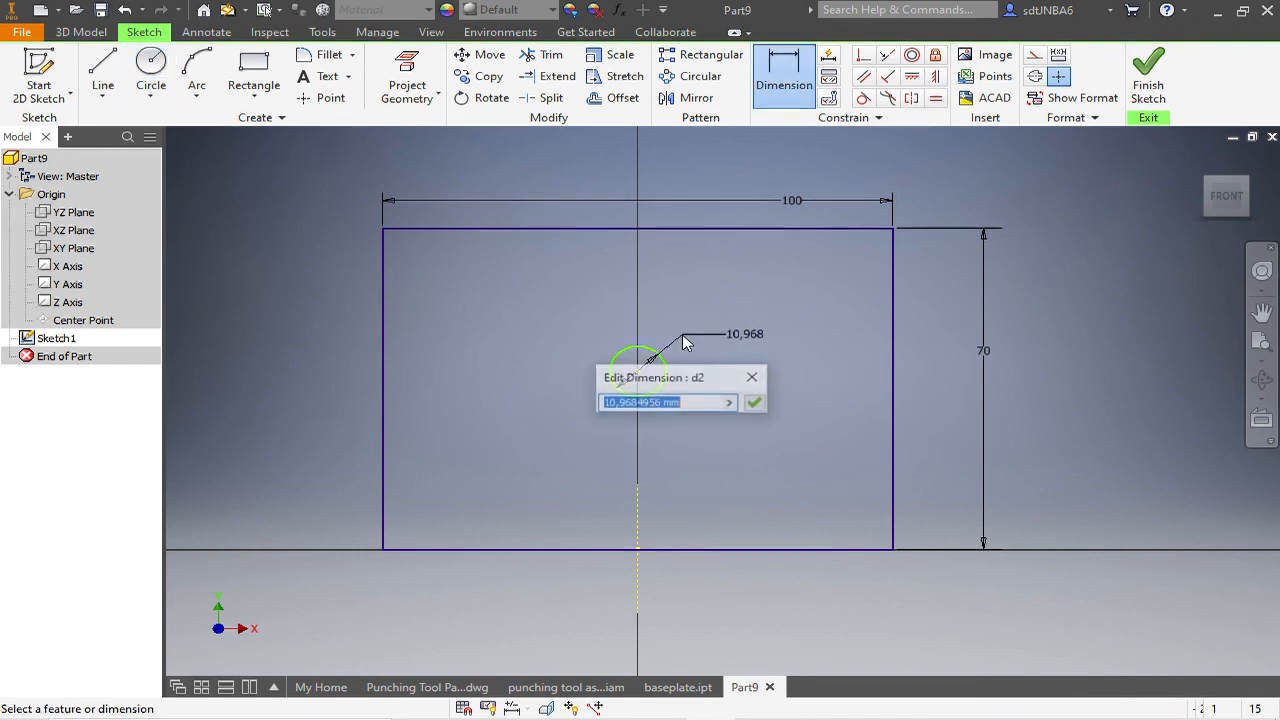
type("8")
key("Return")
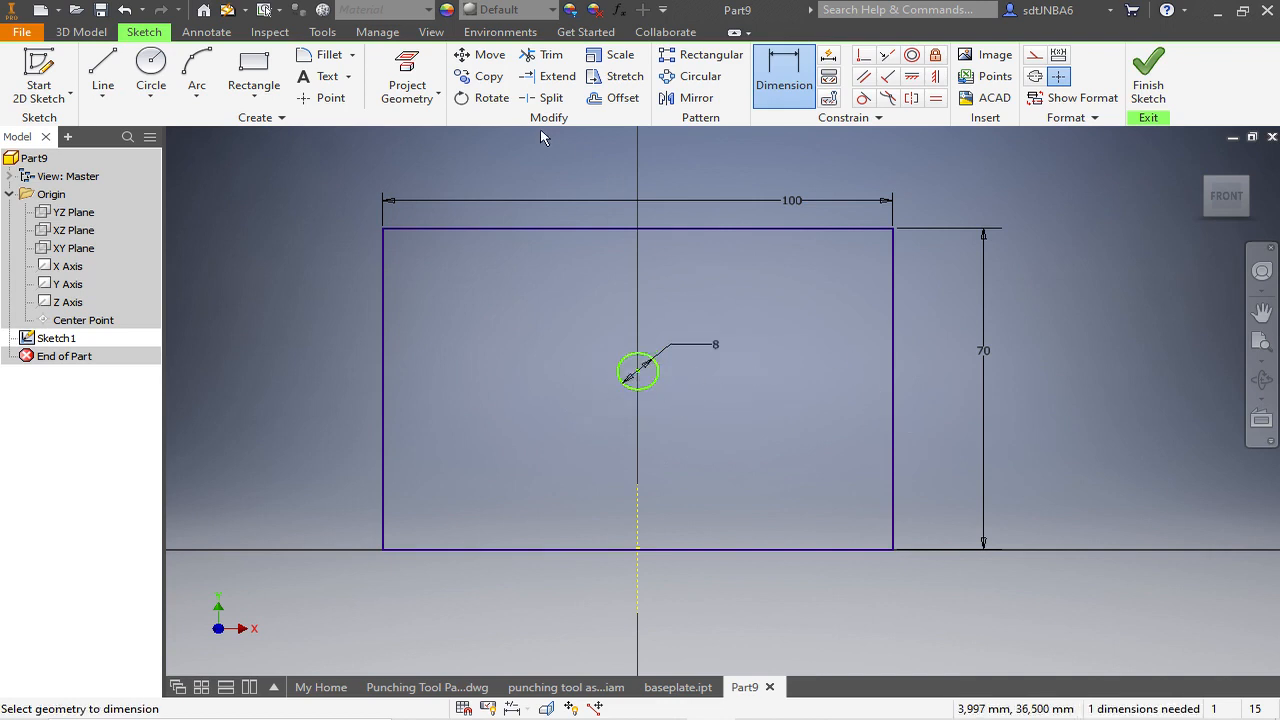
Dimension the circle's center 38 mm above the rectangle's lower edge and move the rectangle's height dimension outside the new one.
left_click(763, 89)
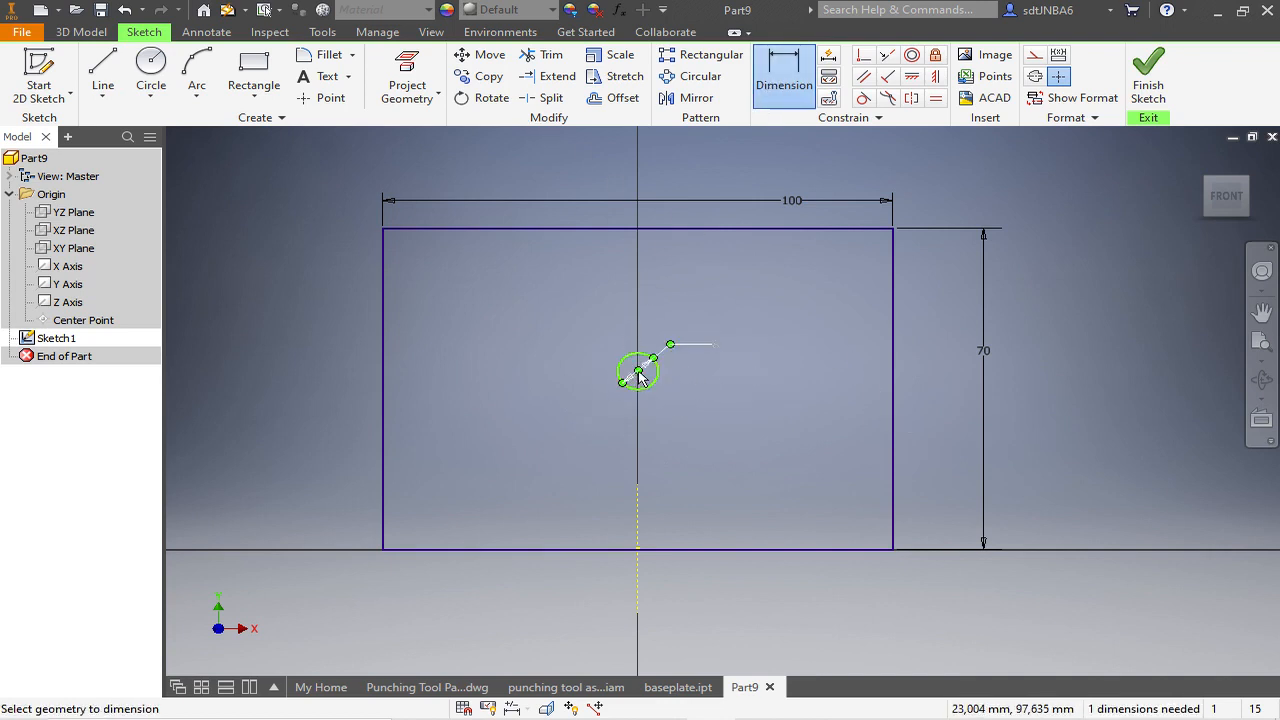
left_click(750, 550)
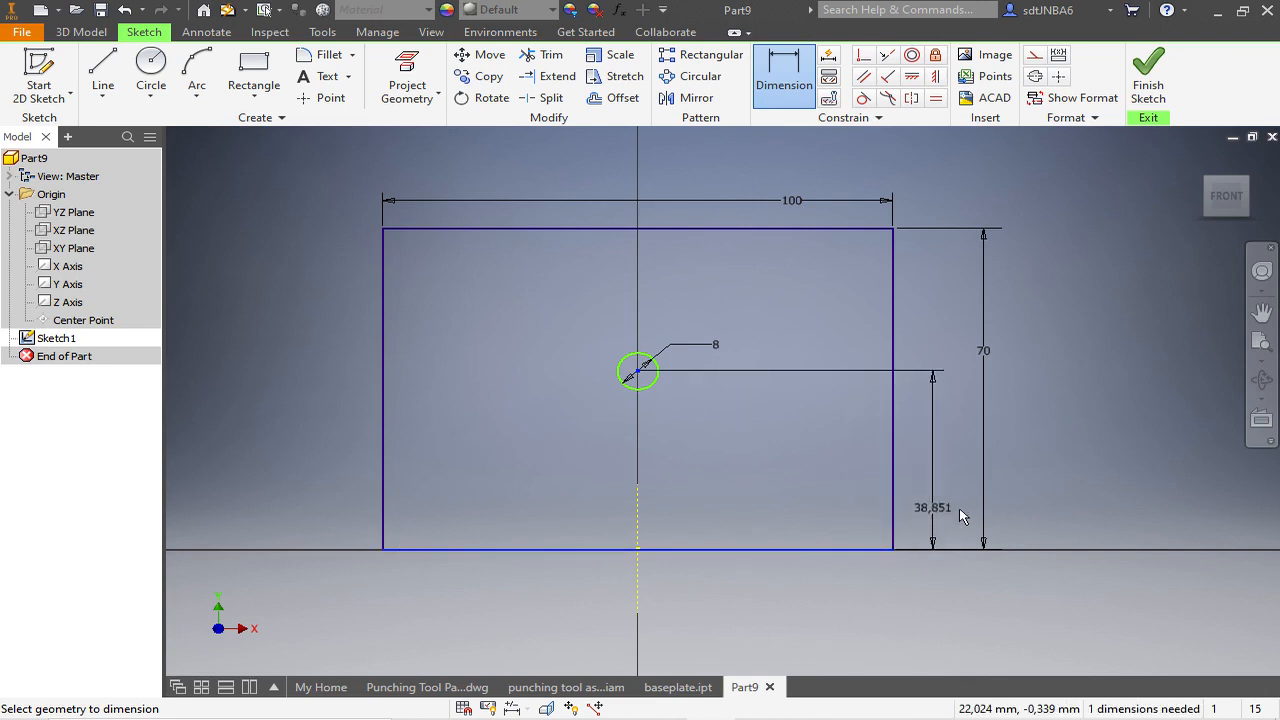
left_click(1030, 502)
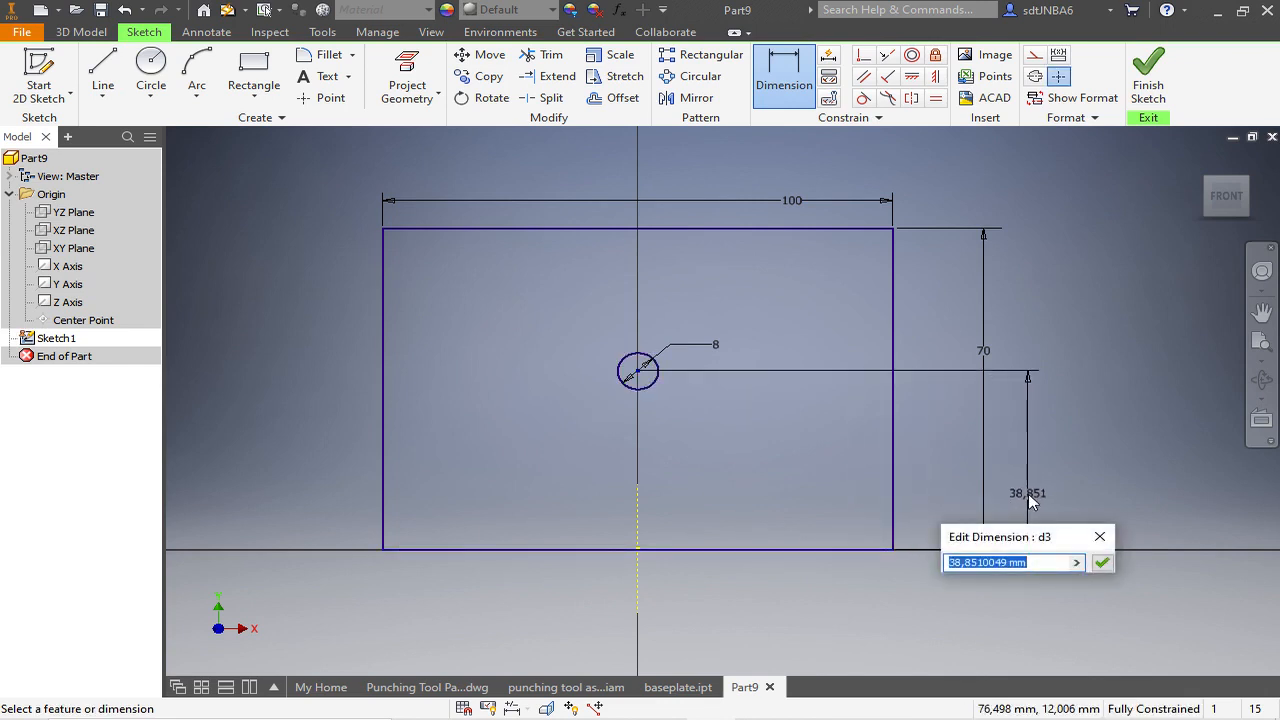
type("38")
key("Return")
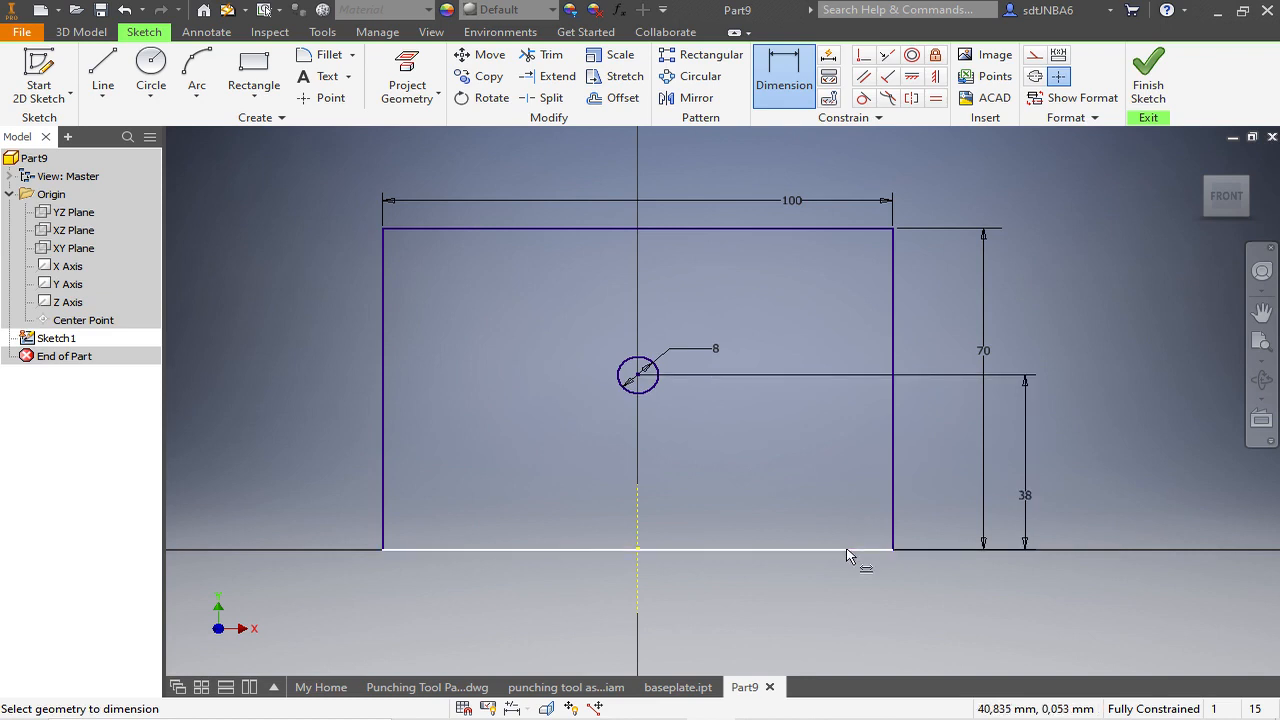
left_click_drag(993, 355, 1078, 341)
scroll(642, 379, "up", 3)
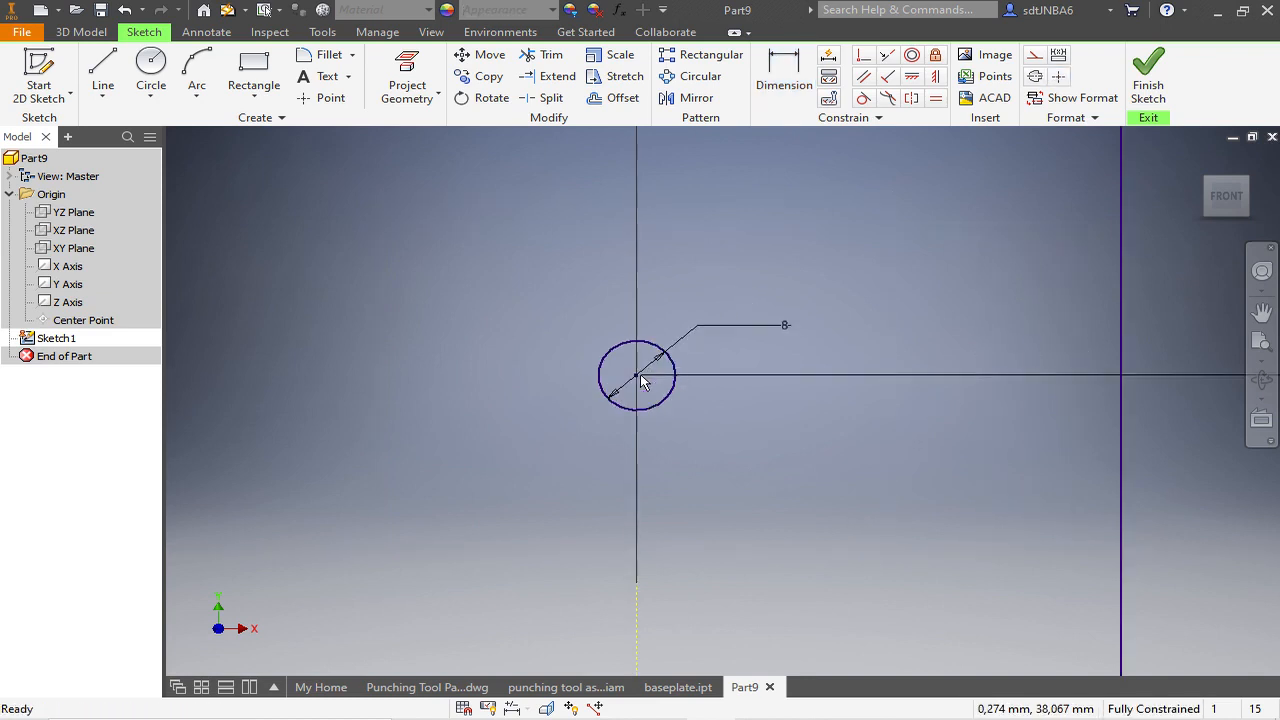
scroll(702, 388, "down", 3)
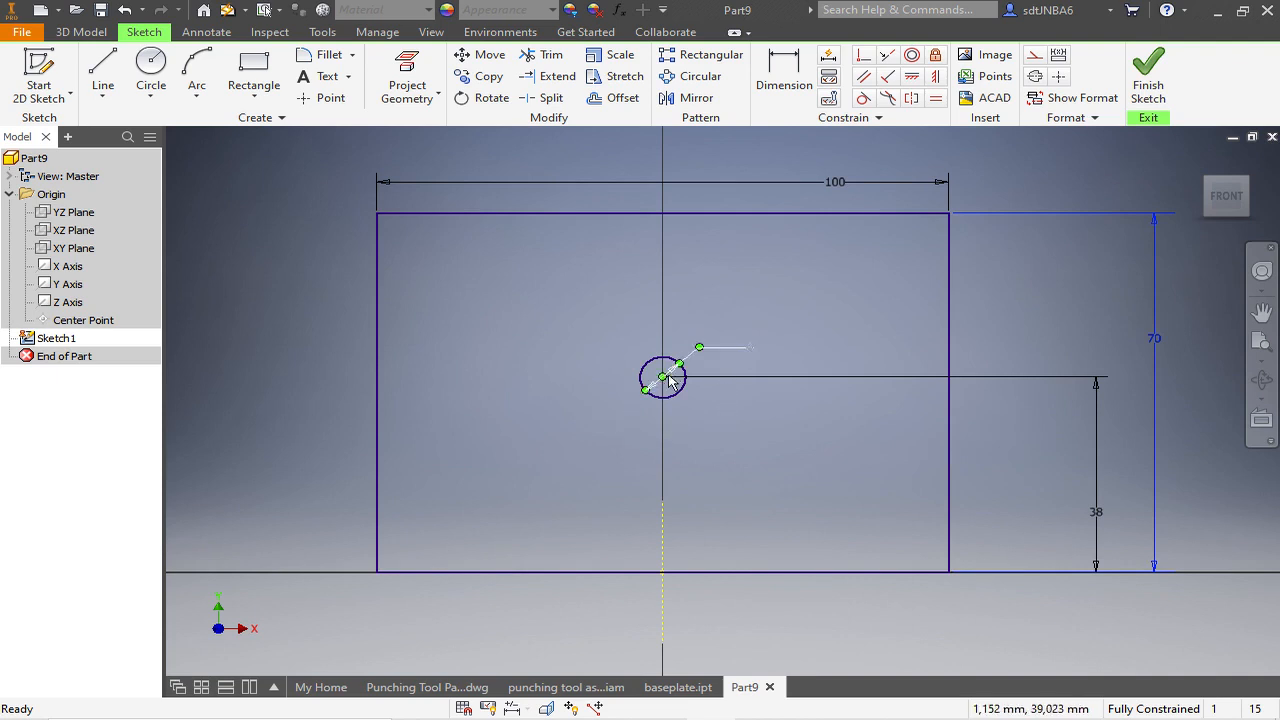
Place four sketch points around the circle, one in each quadrant.
left_click(322, 97)
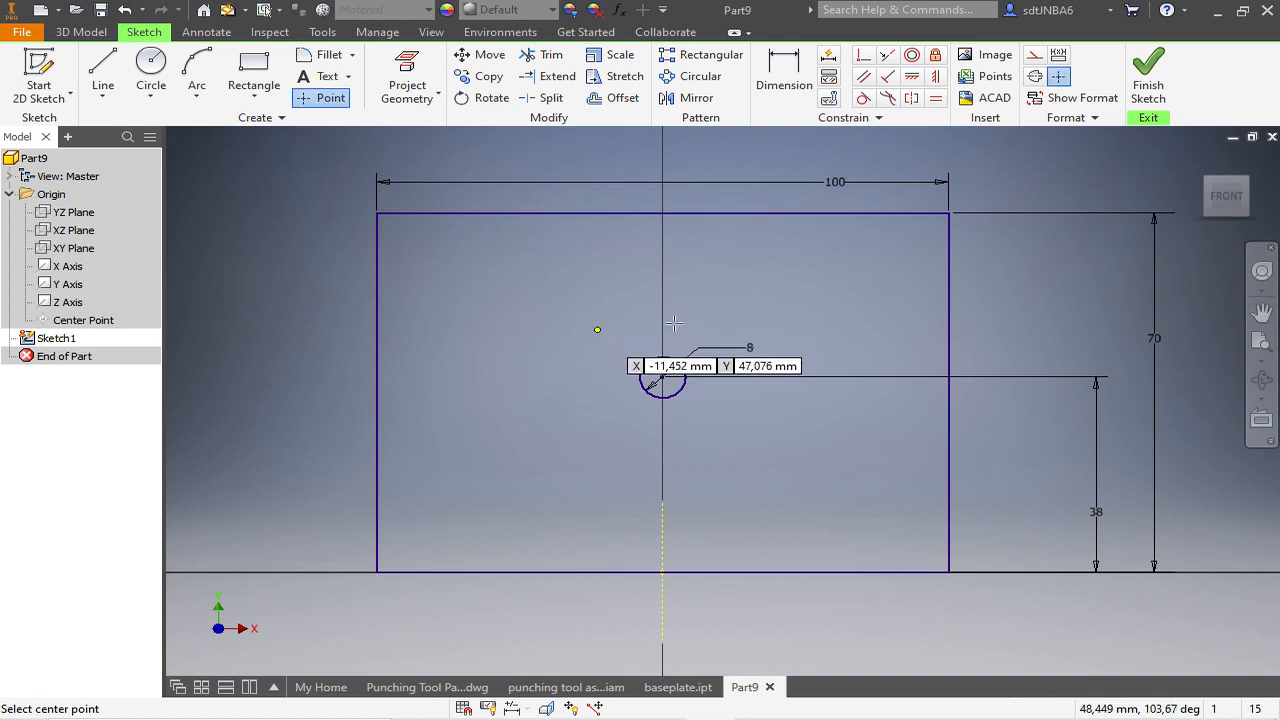
left_click(596, 330)
left_click(733, 304)
left_click(747, 441)
left_click(562, 437)
key("Escape")
scroll(669, 424, "down", 1)
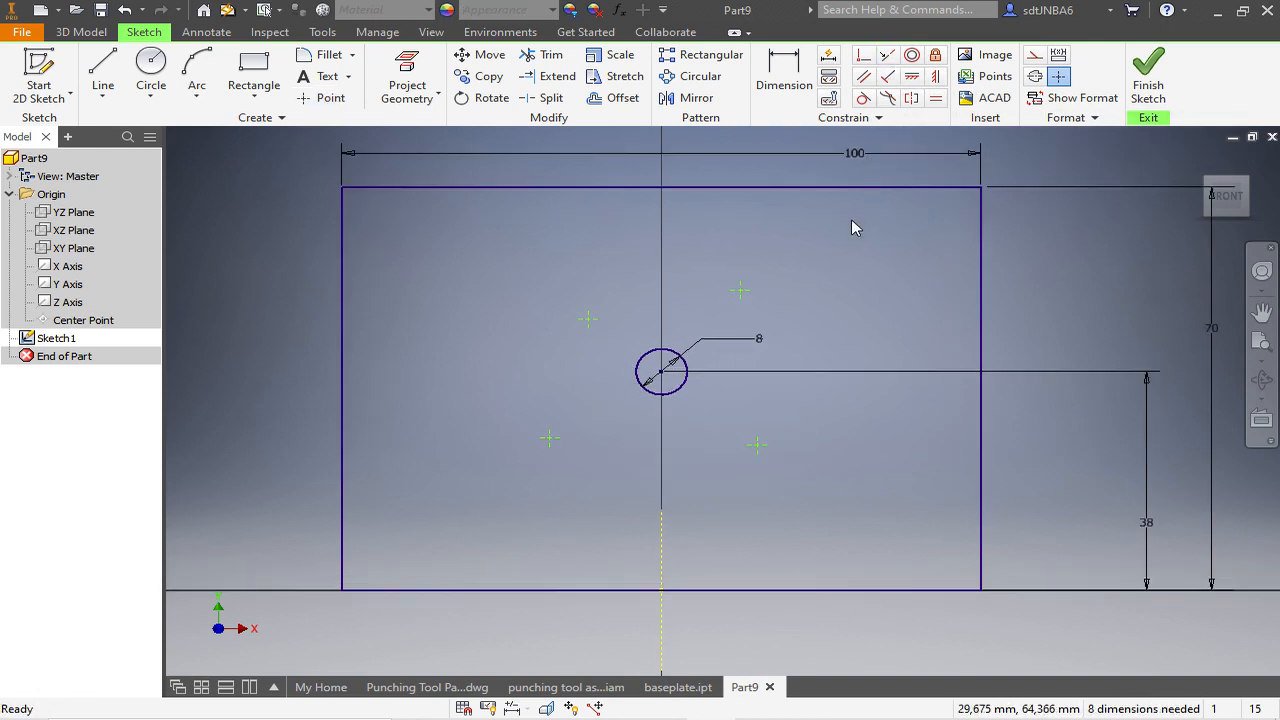
Make the upper pair and the lower pair of sketch points symmetric about the vertical construction line.
left_click(911, 98)
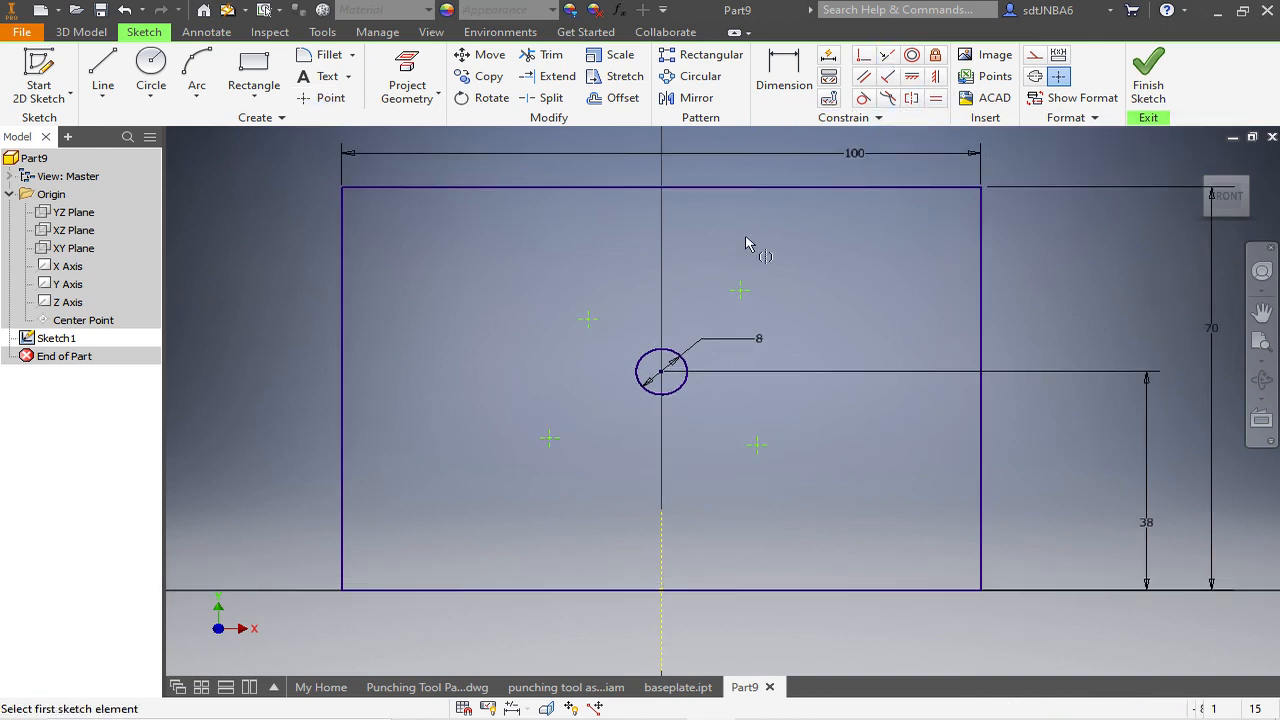
left_click(589, 320)
left_click(740, 292)
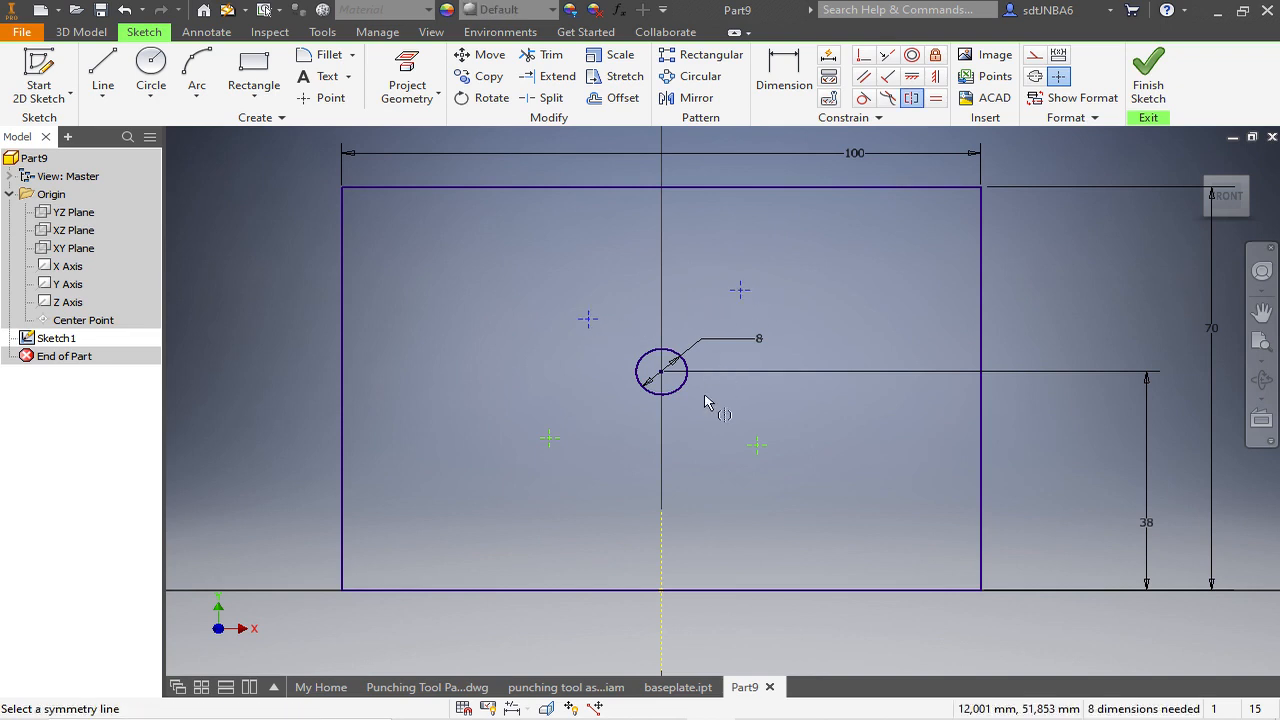
left_click(662, 554)
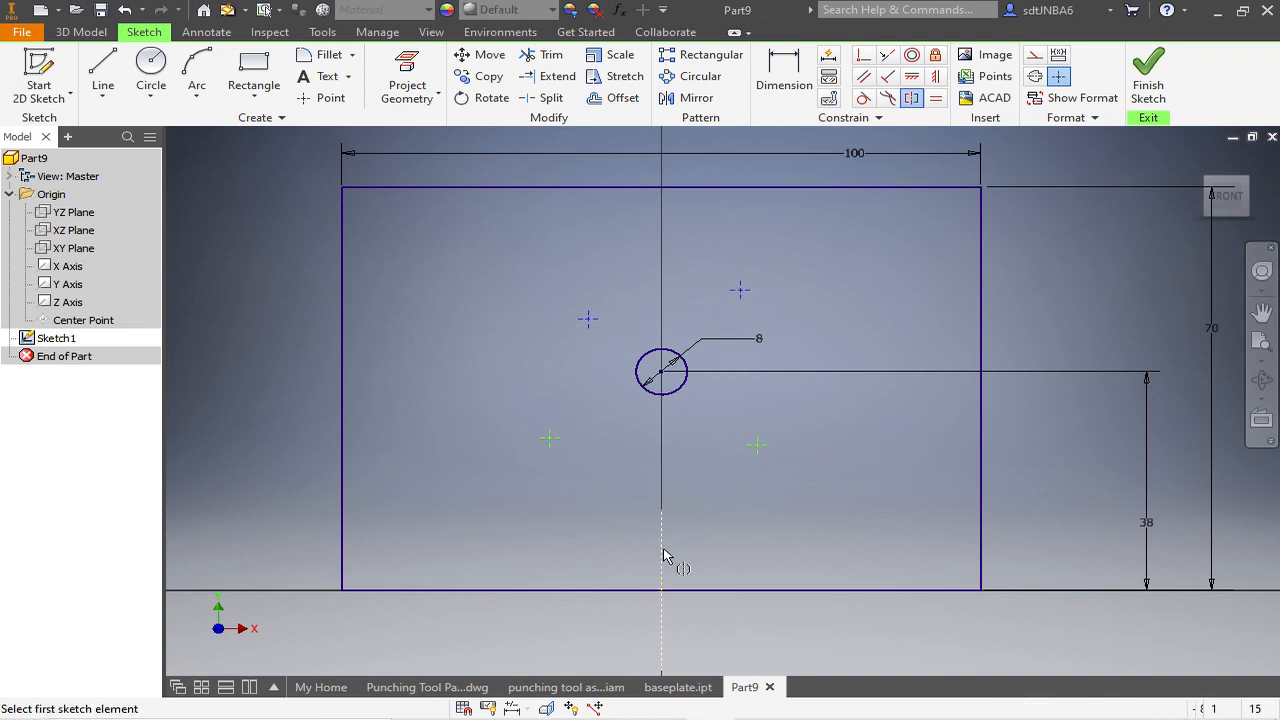
left_click(549, 438)
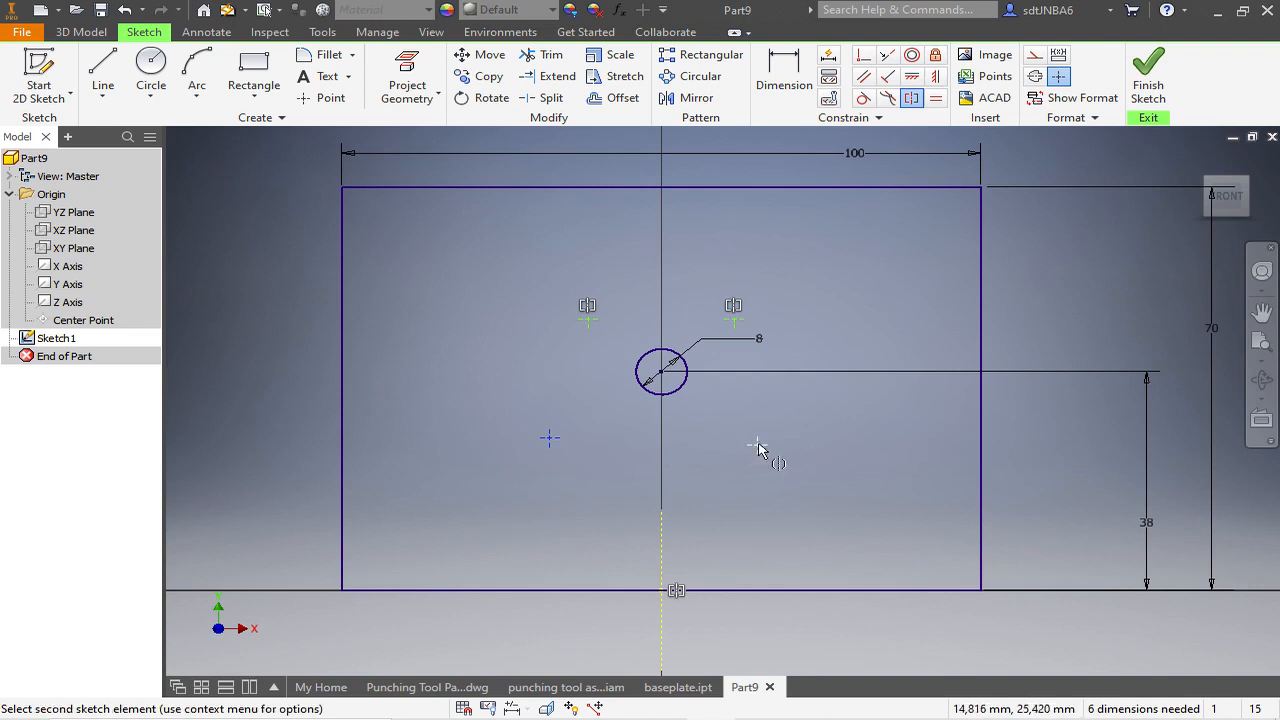
left_click(757, 444)
key("Escape")
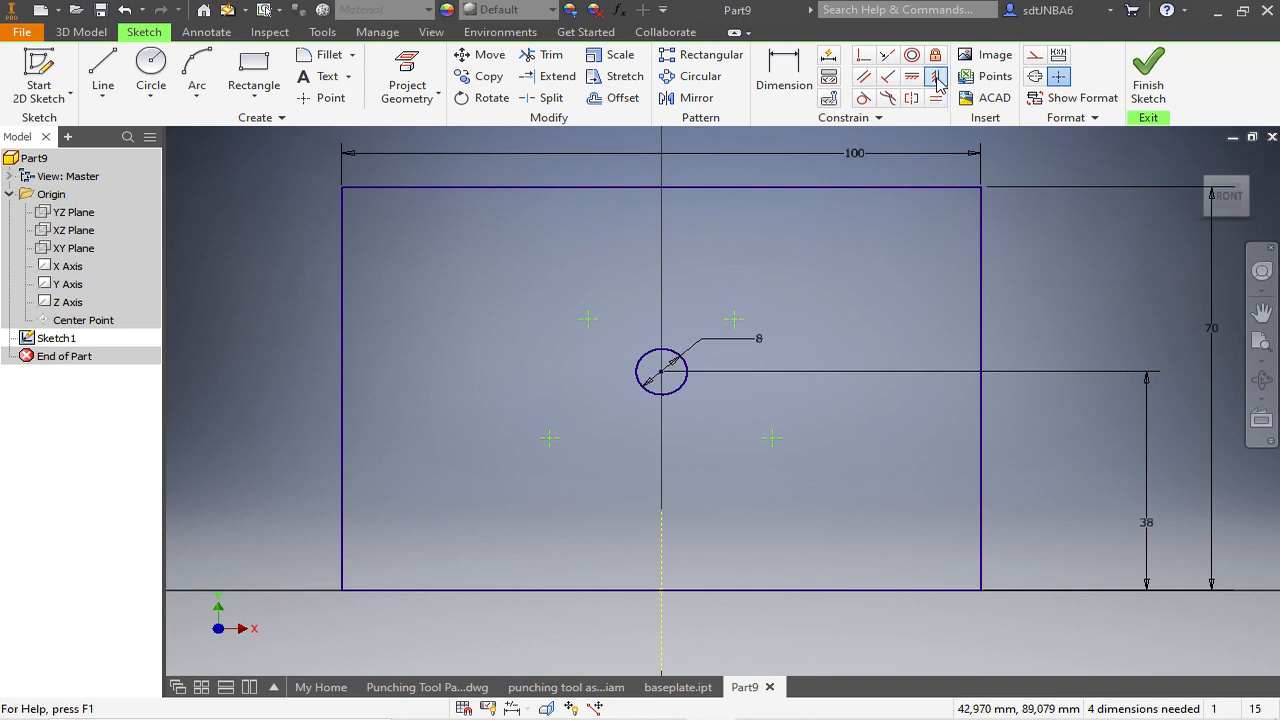
Align the two right-hand sketch points vertically and spread the four points farther from the circle.
left_click(734, 320)
left_click(777, 440)
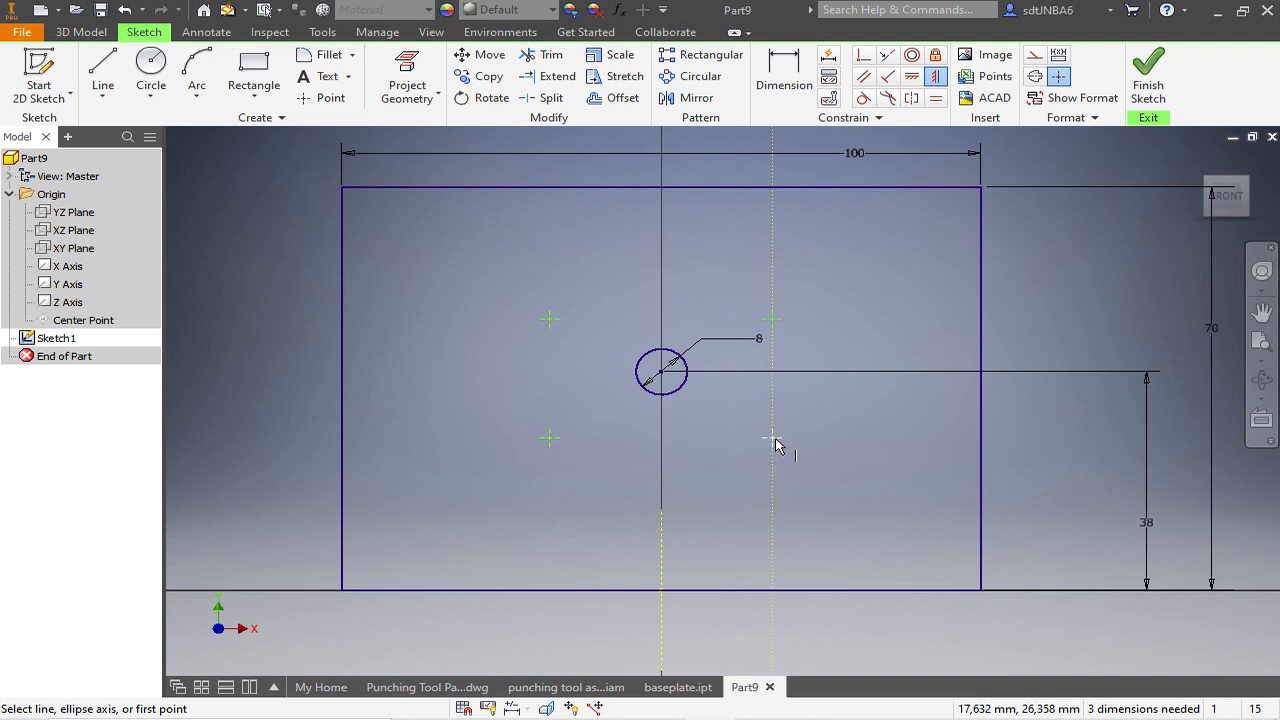
key("Escape")
mouse_move(550, 320)
left_mouse_down()
mouse_move(517, 274)
mouse_move(529, 291)
left_mouse_up()
left_click_drag(529, 438, 528, 485)
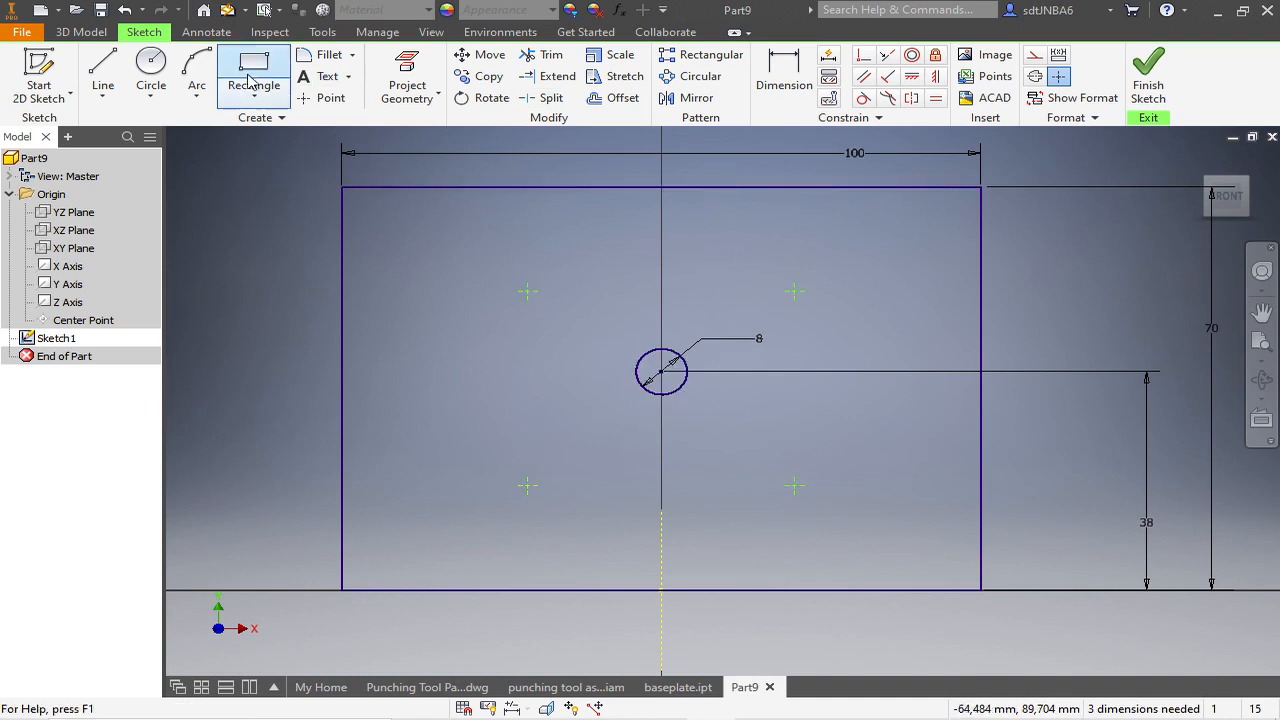
Draw a horizontal line about 10 mm long leftward from the circle's center and convert it to construction geometry.
left_click(103, 70)
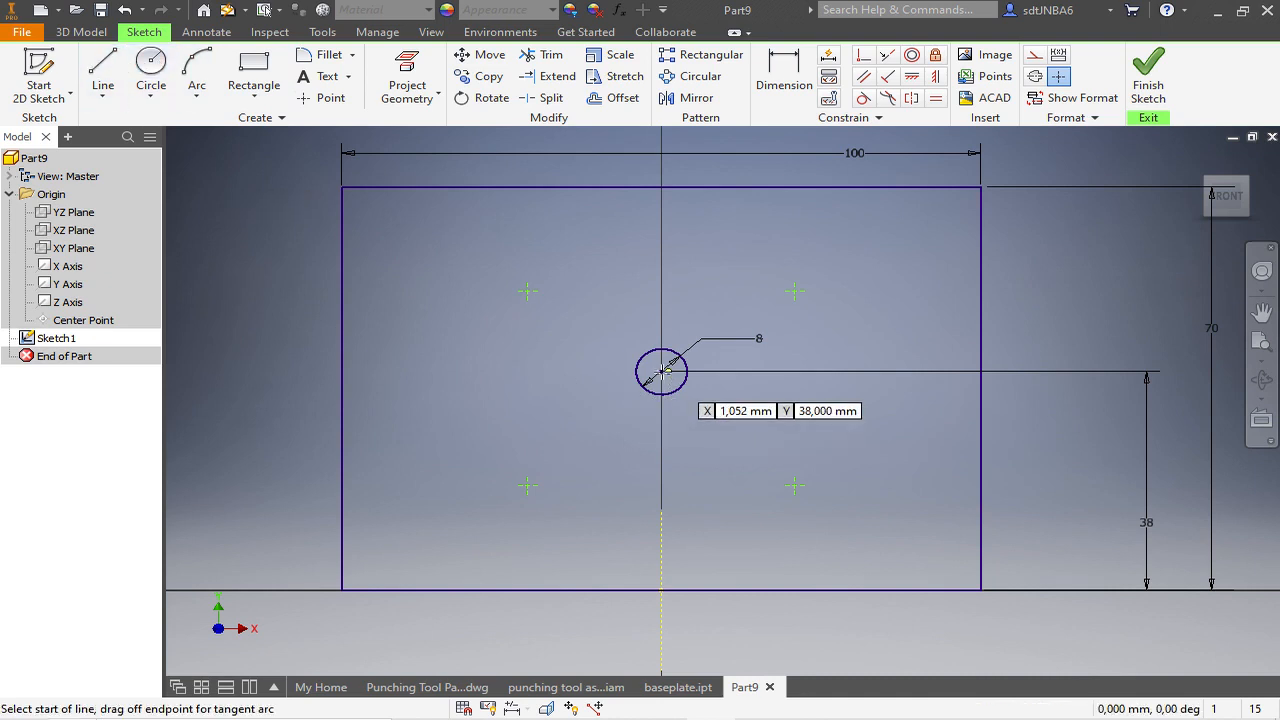
left_click(661, 372)
left_click(598, 372)
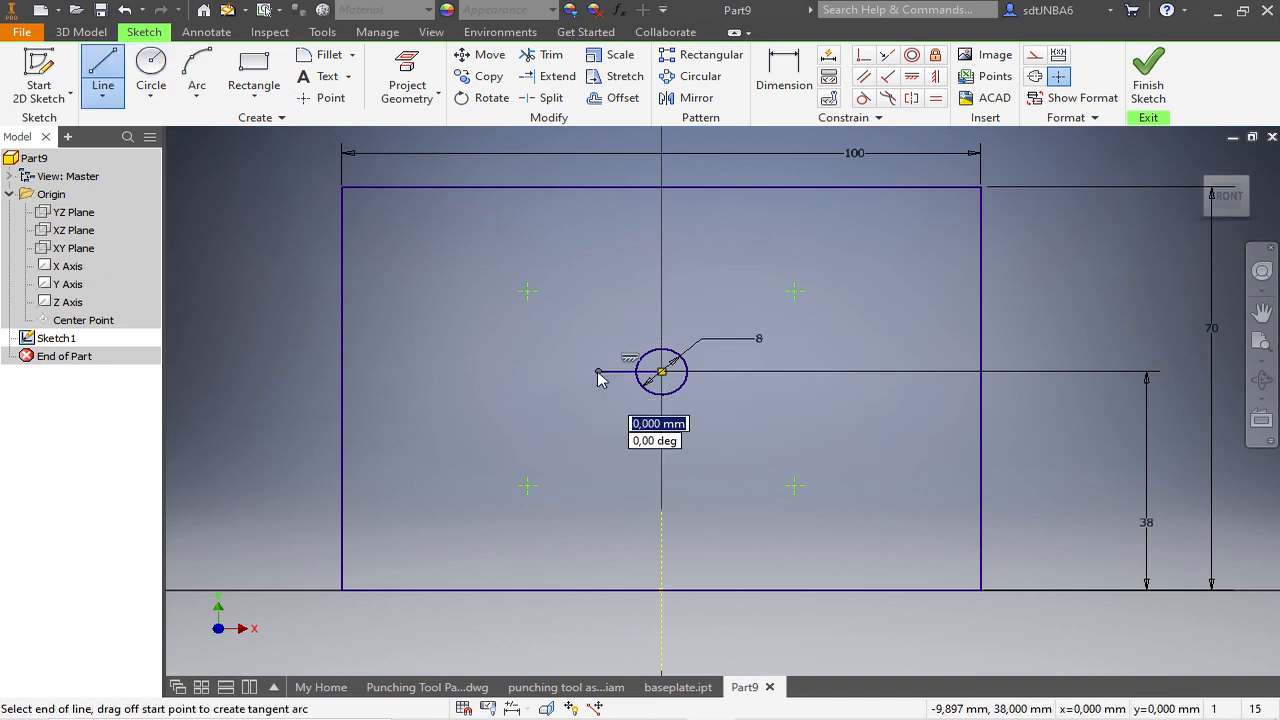
key("Escape")
scroll(600, 372, "down", 3)
left_click(645, 375)
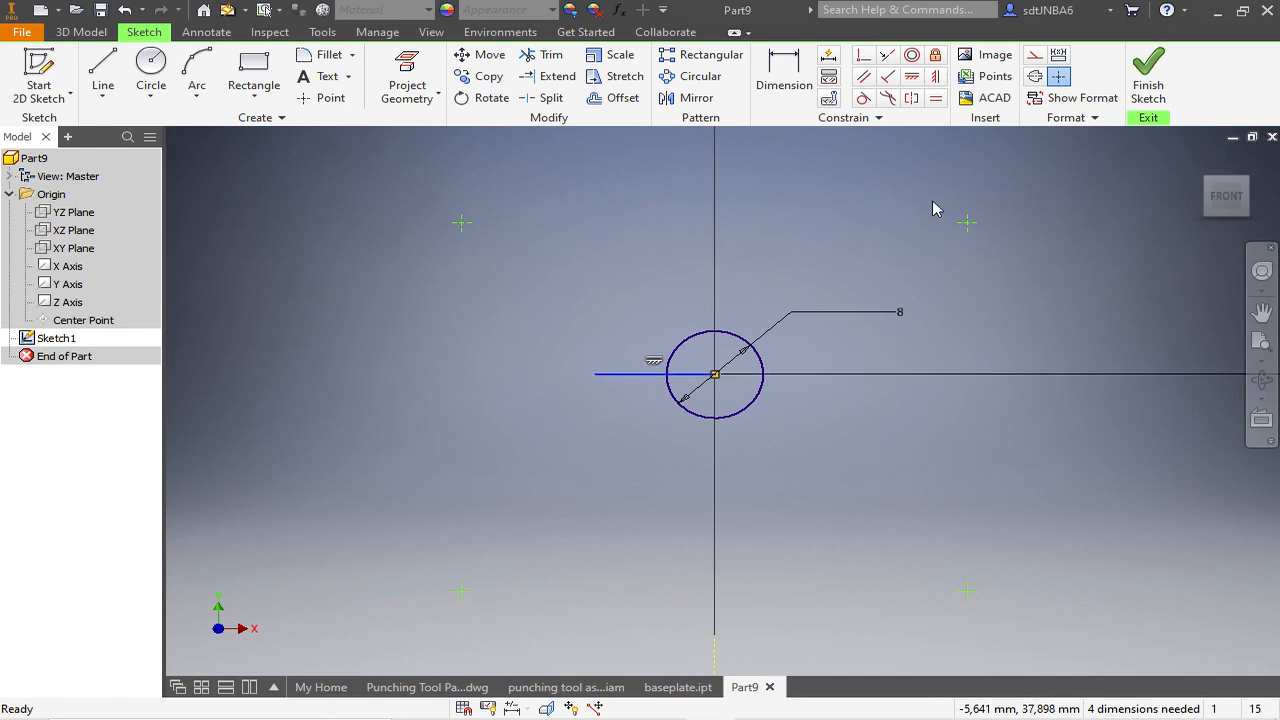
left_click(1036, 58)
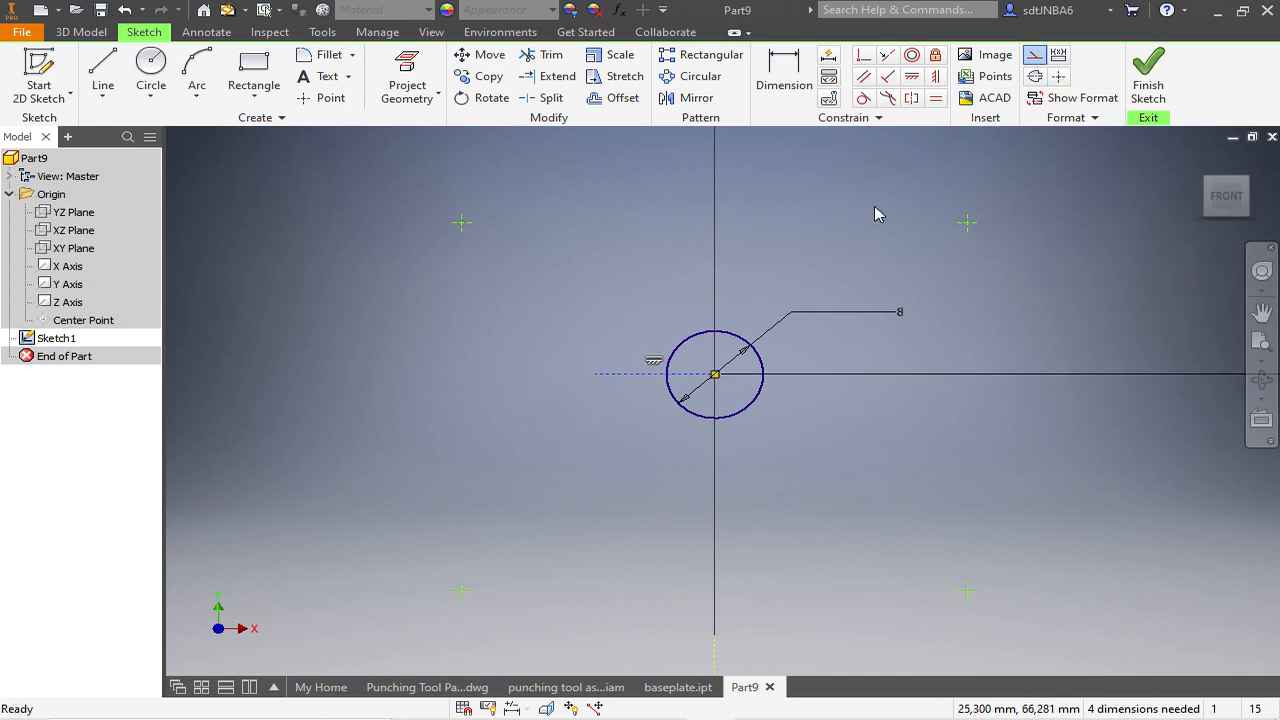
Make the two left-hand points symmetric about the horizontal construction line and pull the four points closer to the circle.
left_click(910, 98)
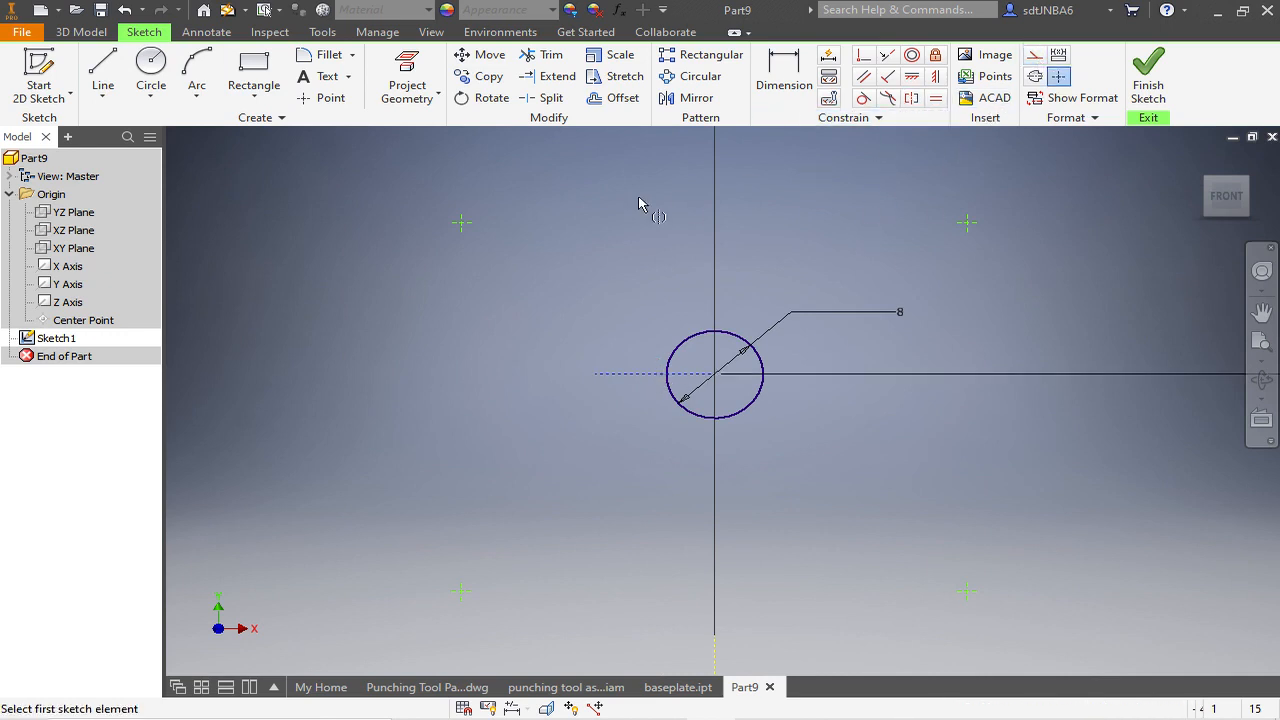
left_click(461, 222)
scroll(617, 223, "down", 2)
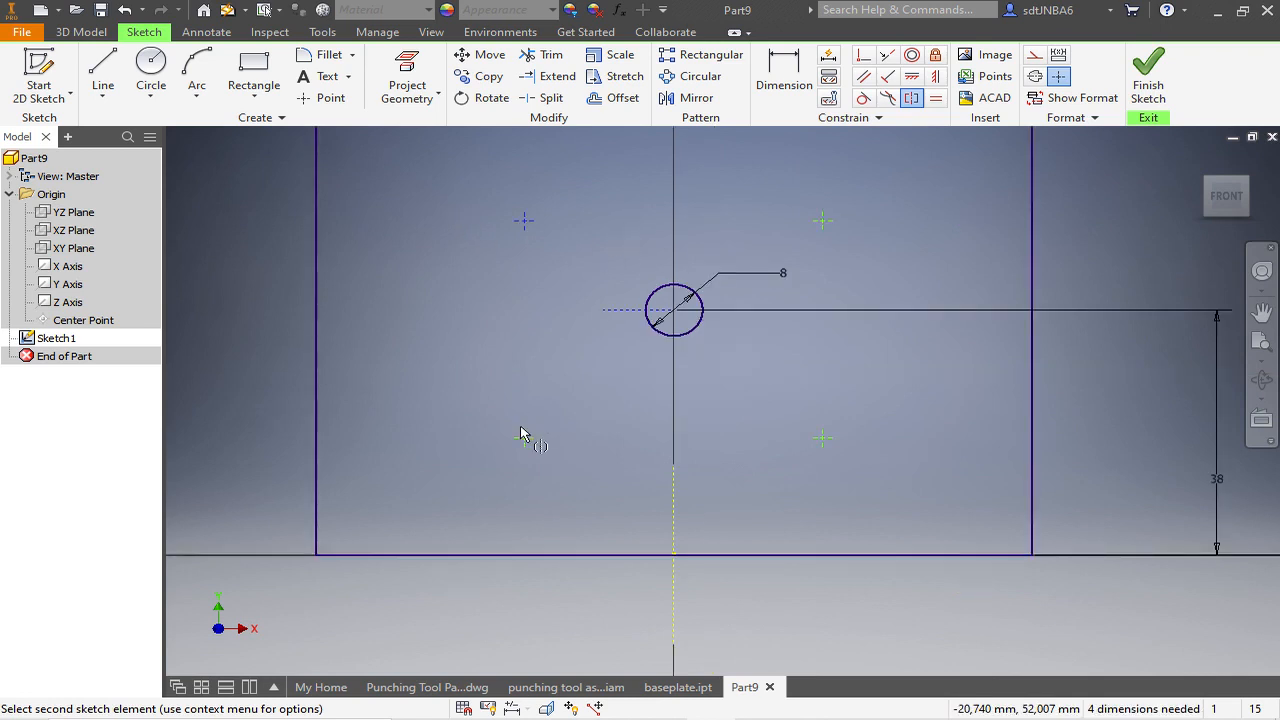
left_click(526, 445)
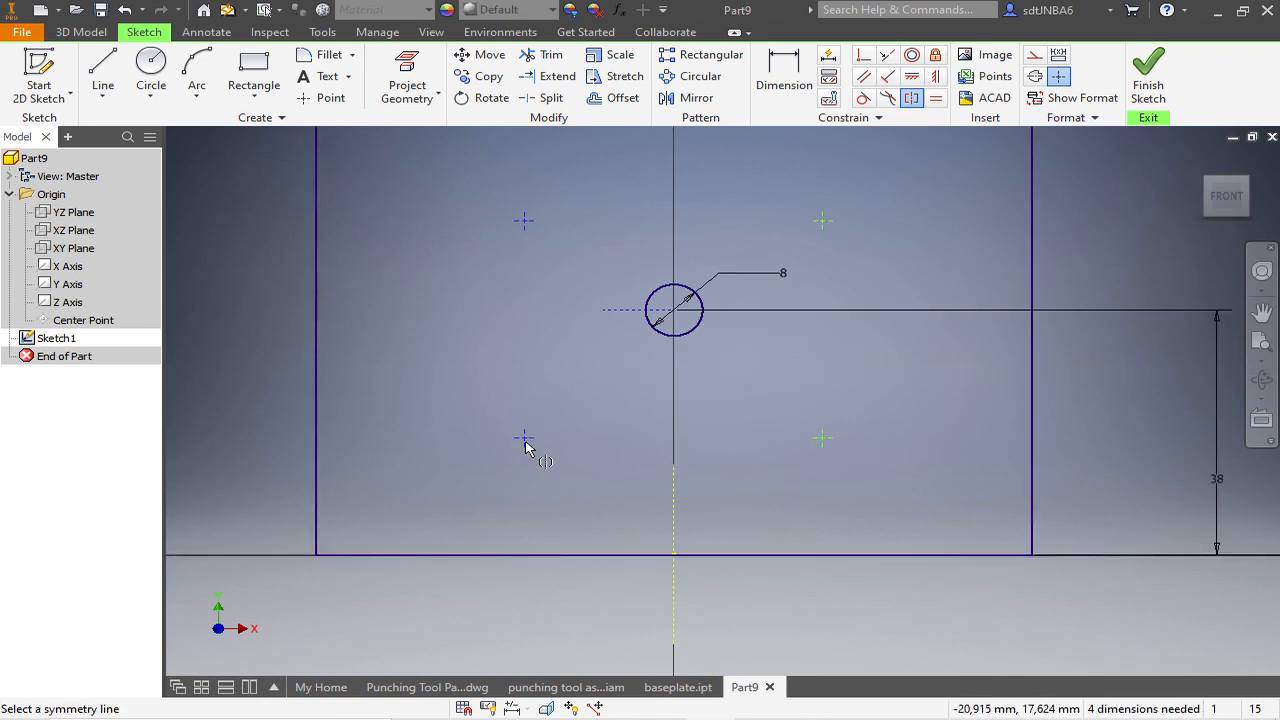
left_click(625, 311)
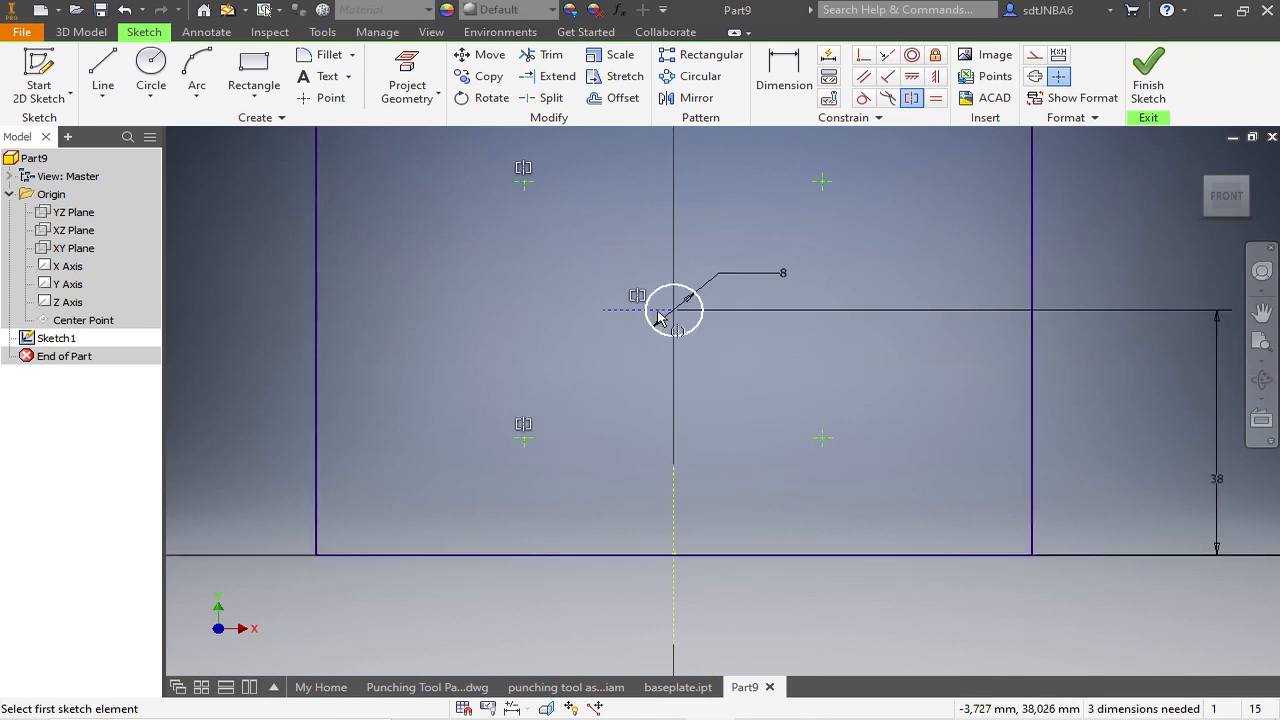
key("Escape")
mouse_move(524, 181)
left_mouse_down()
mouse_move(578, 236)
mouse_move(554, 222)
mouse_move(602, 234)
left_mouse_up()
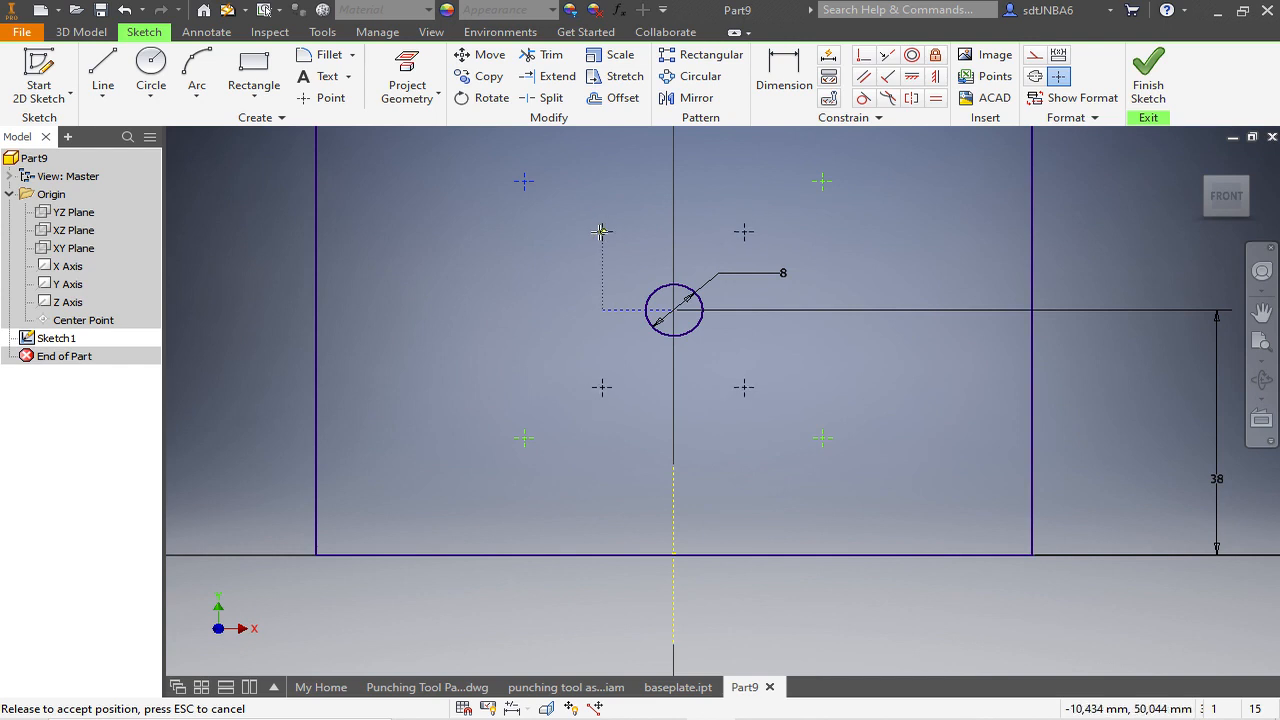
left_click_drag(600, 231, 601, 231)
Dimension the horizontal distance between the two upper sketch points as 16 mm.
left_click(785, 68)
left_click(602, 232)
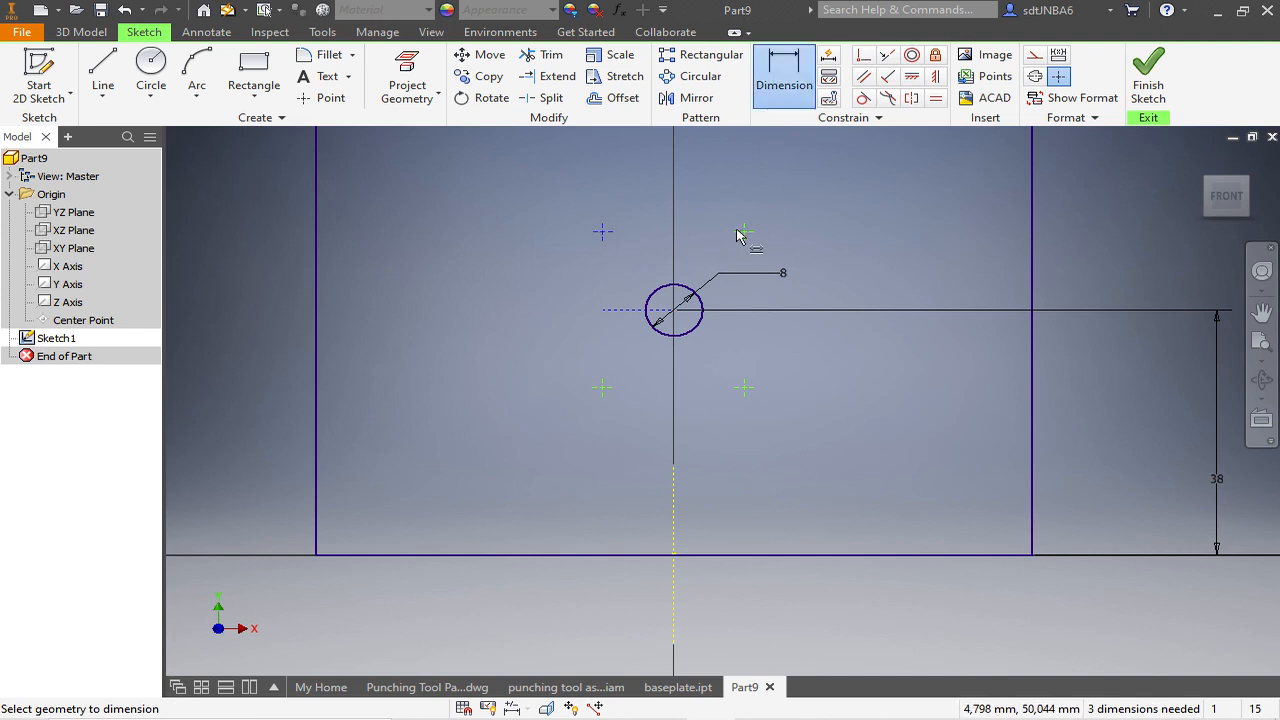
left_click(743, 232)
left_click(716, 188)
type("16")
key("Return")
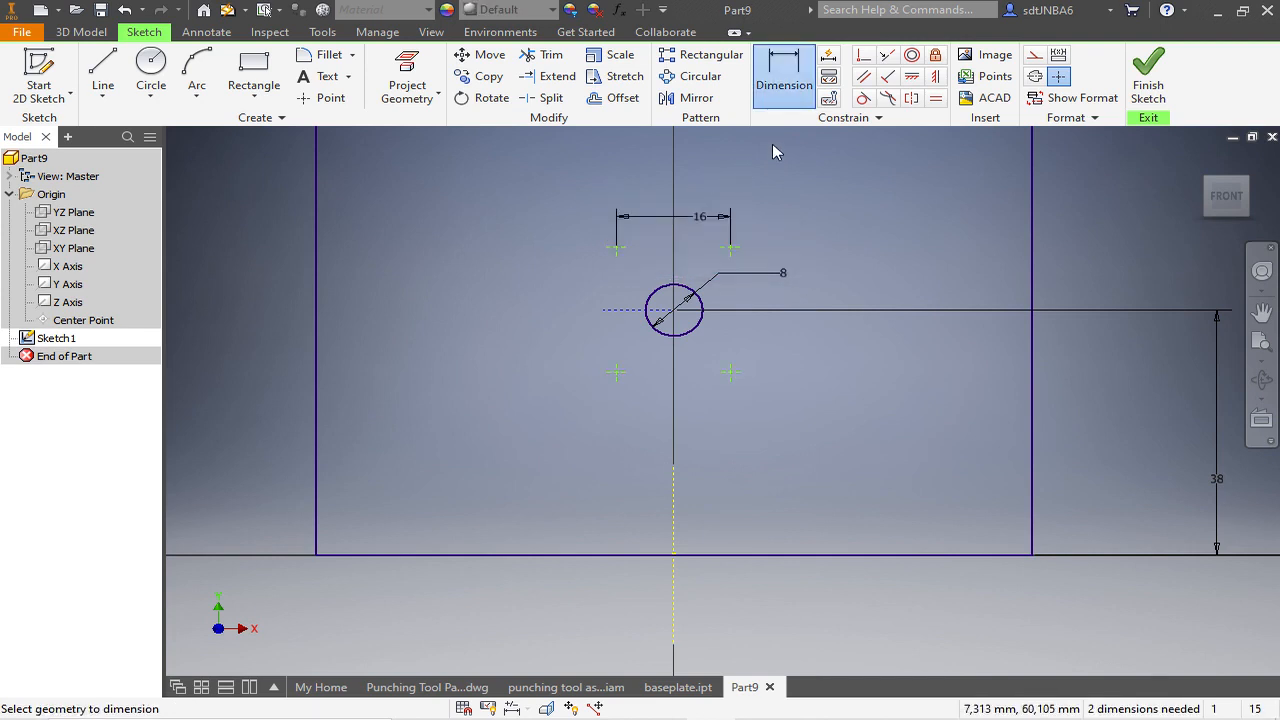
Dimension the vertical distance between the two right-hand sketch points as 26 mm.
left_click(784, 78)
left_click(730, 372)
left_click(818, 347)
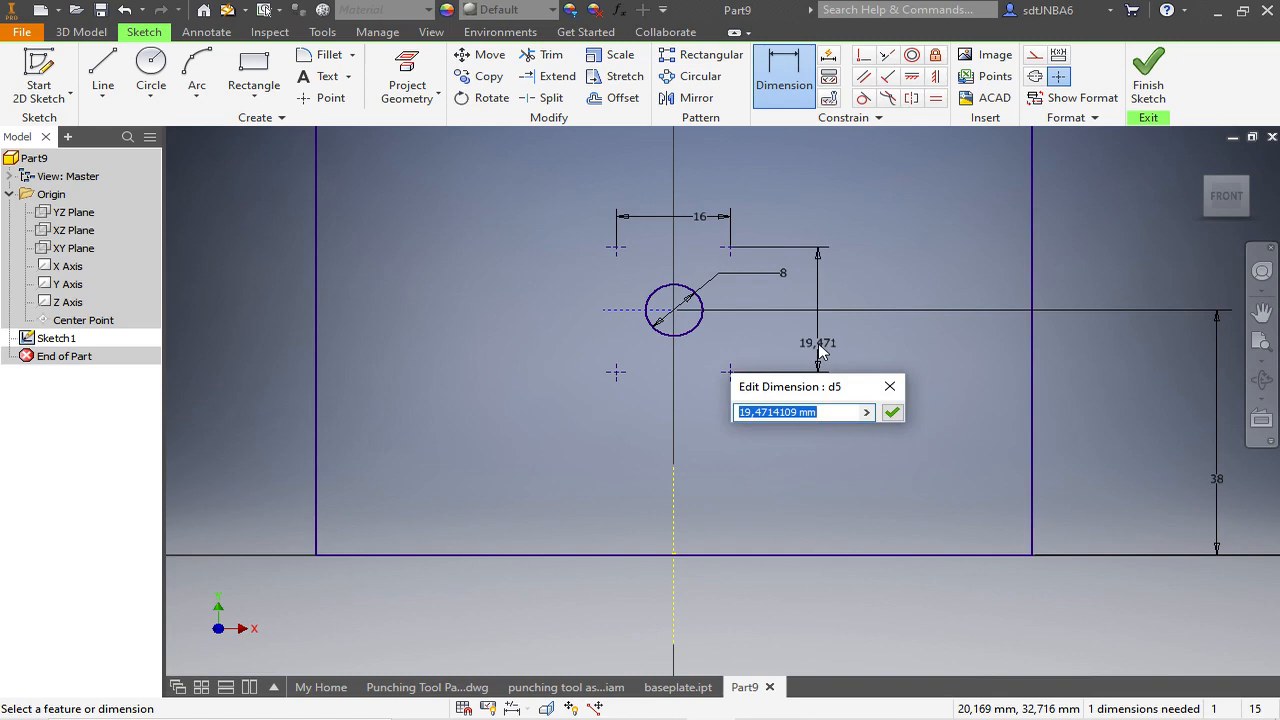
type("26")
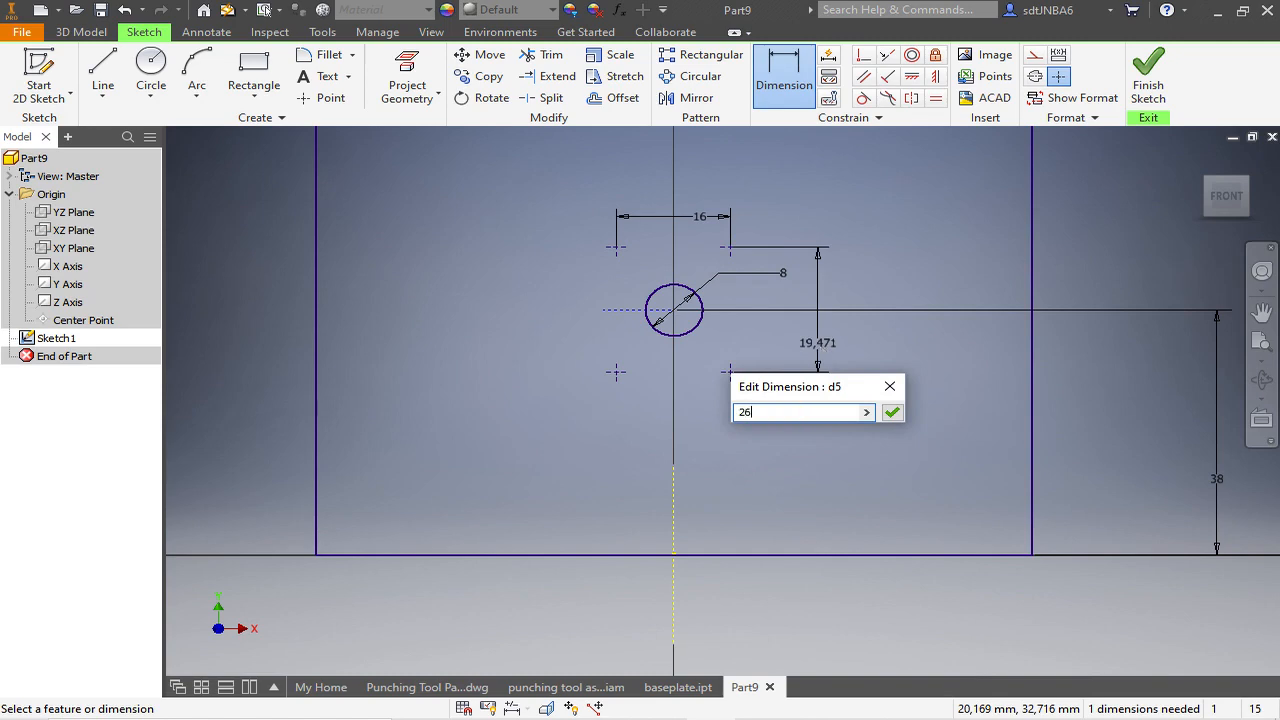
key("Return")
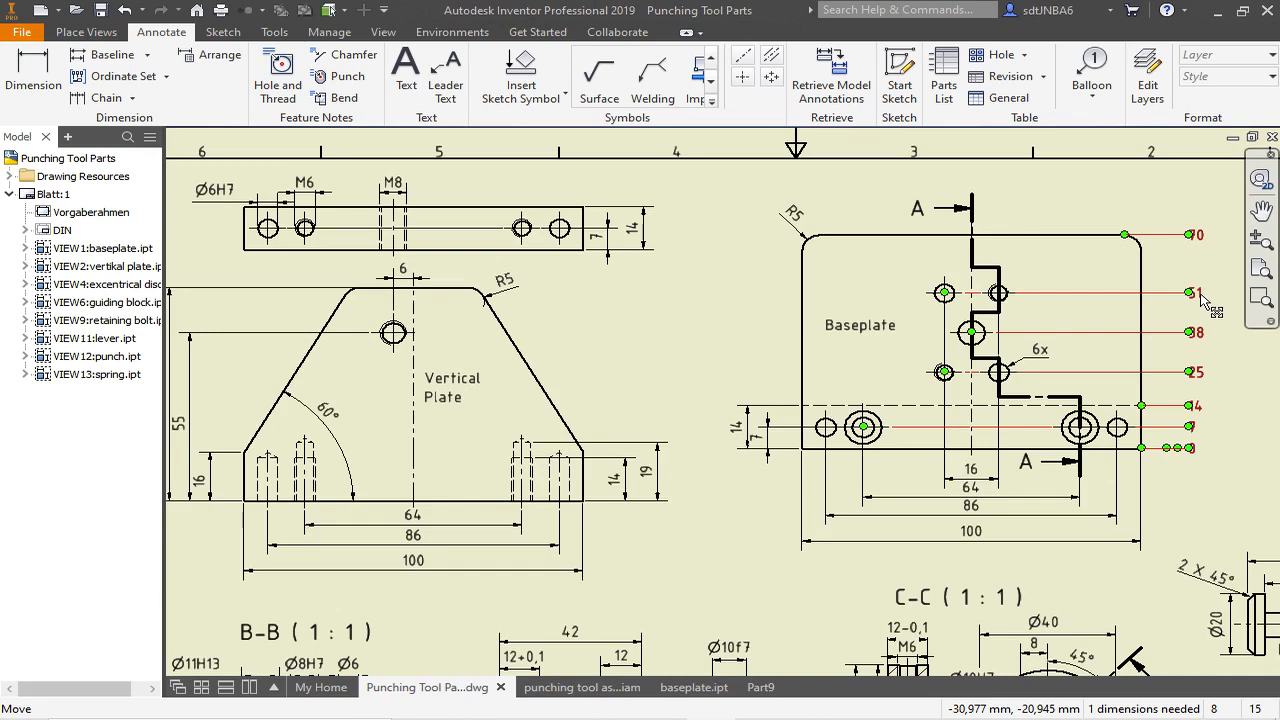
Examine the guiding block's hole spacing and the baseplate's lower hole dimensions in the Punching Tool Parts drawing.
scroll(1148, 222, "down", 5)
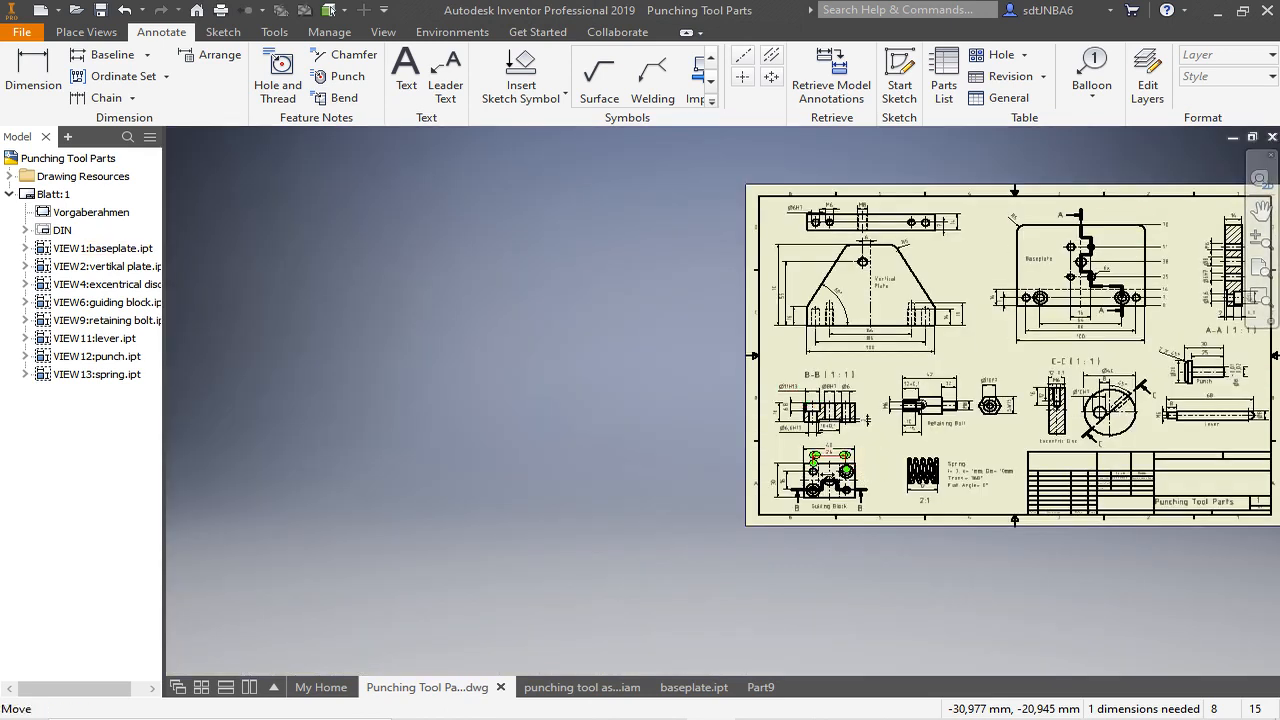
scroll(850, 478, "up", 5)
left_click(955, 485)
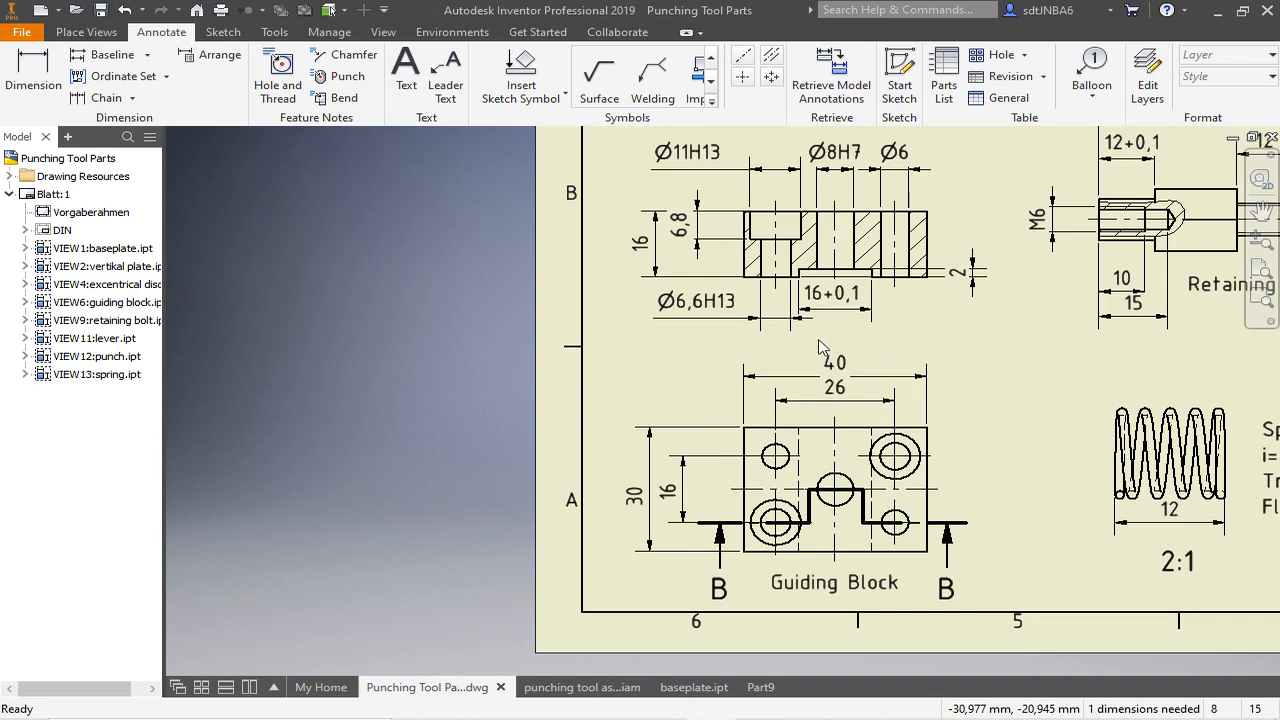
left_click(783, 401)
scroll(557, 529, "down", 3)
scroll(817, 173, "up", 4)
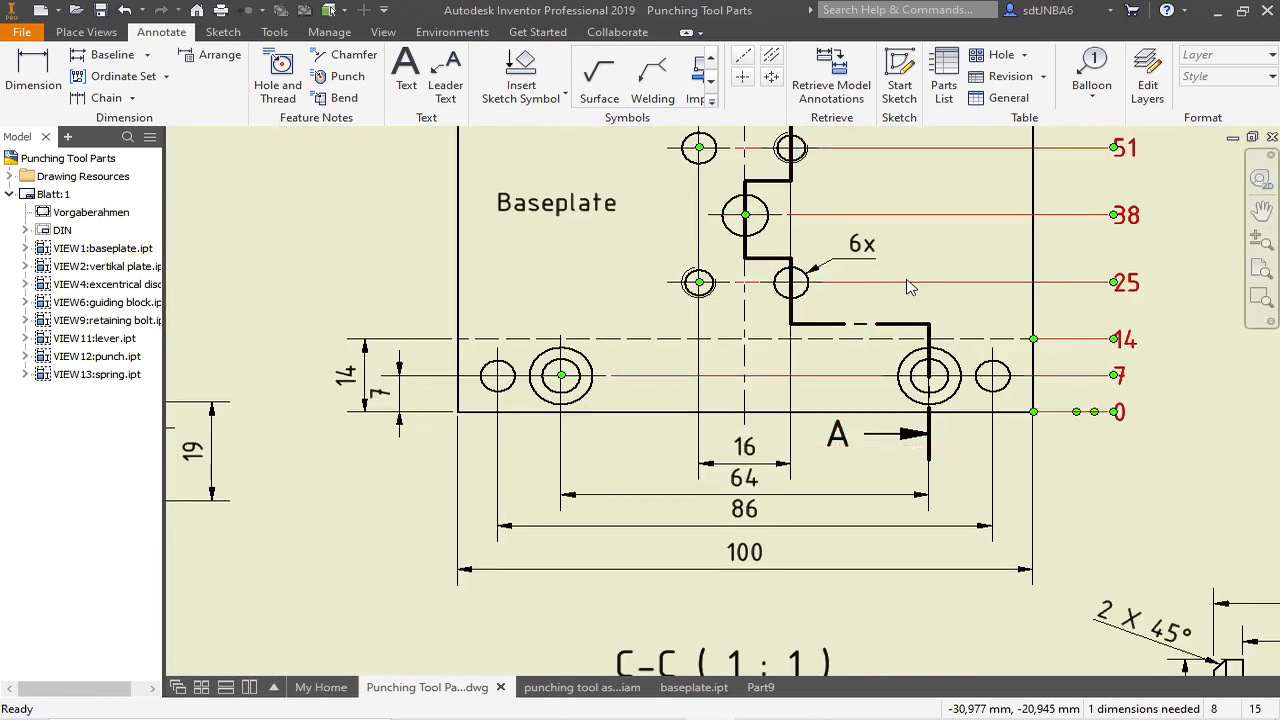
In Part9, draw a horizontal construction line across the full plate width about 9 mm above its lower edge.
left_click(760, 687)
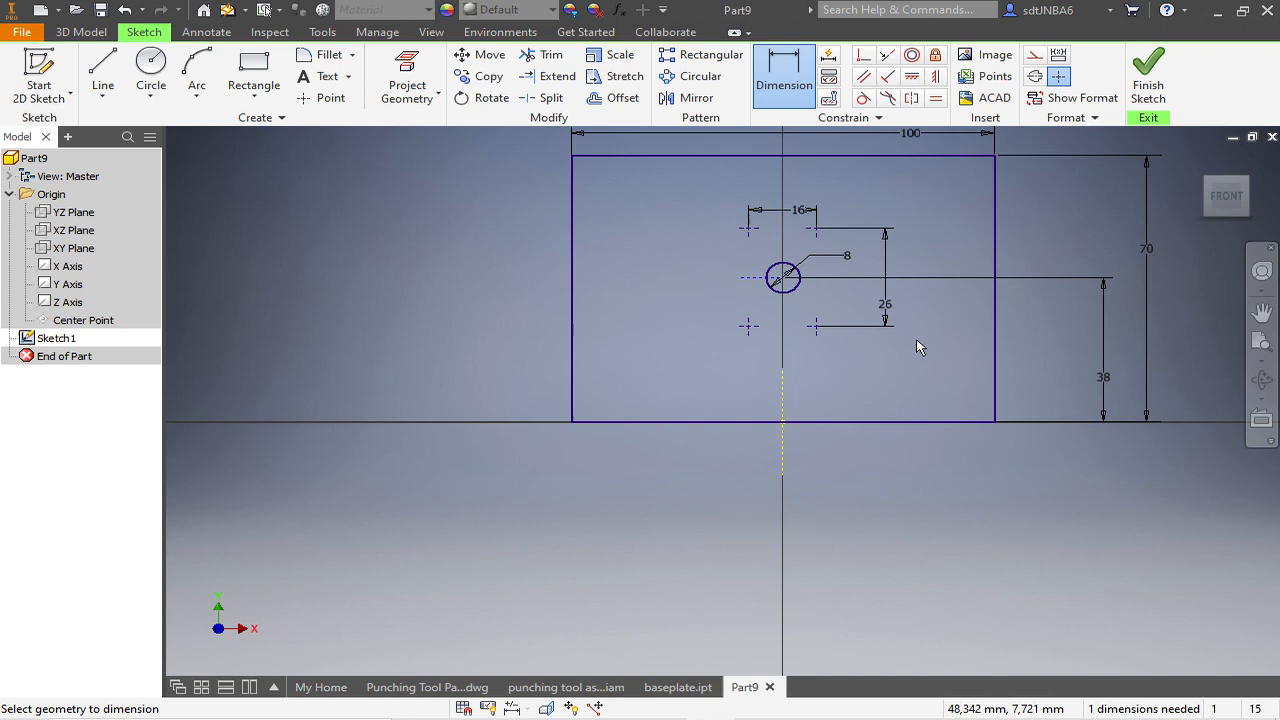
left_click(103, 70)
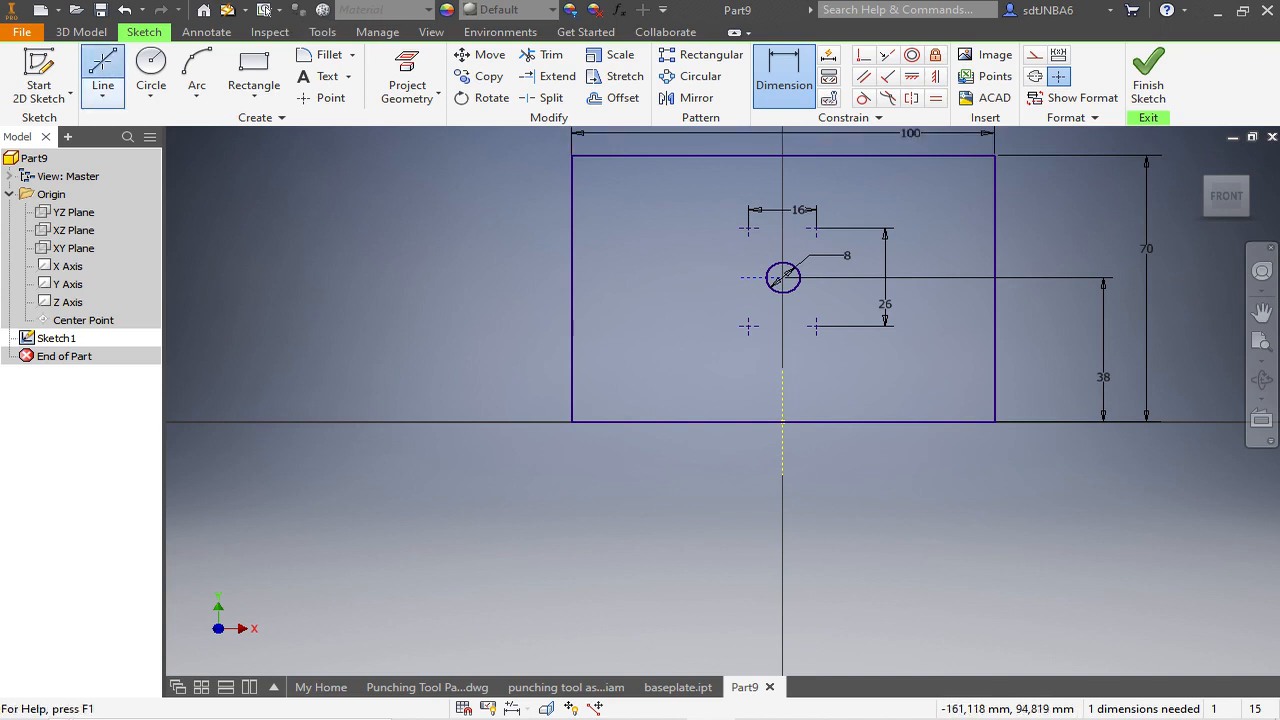
left_click(570, 387)
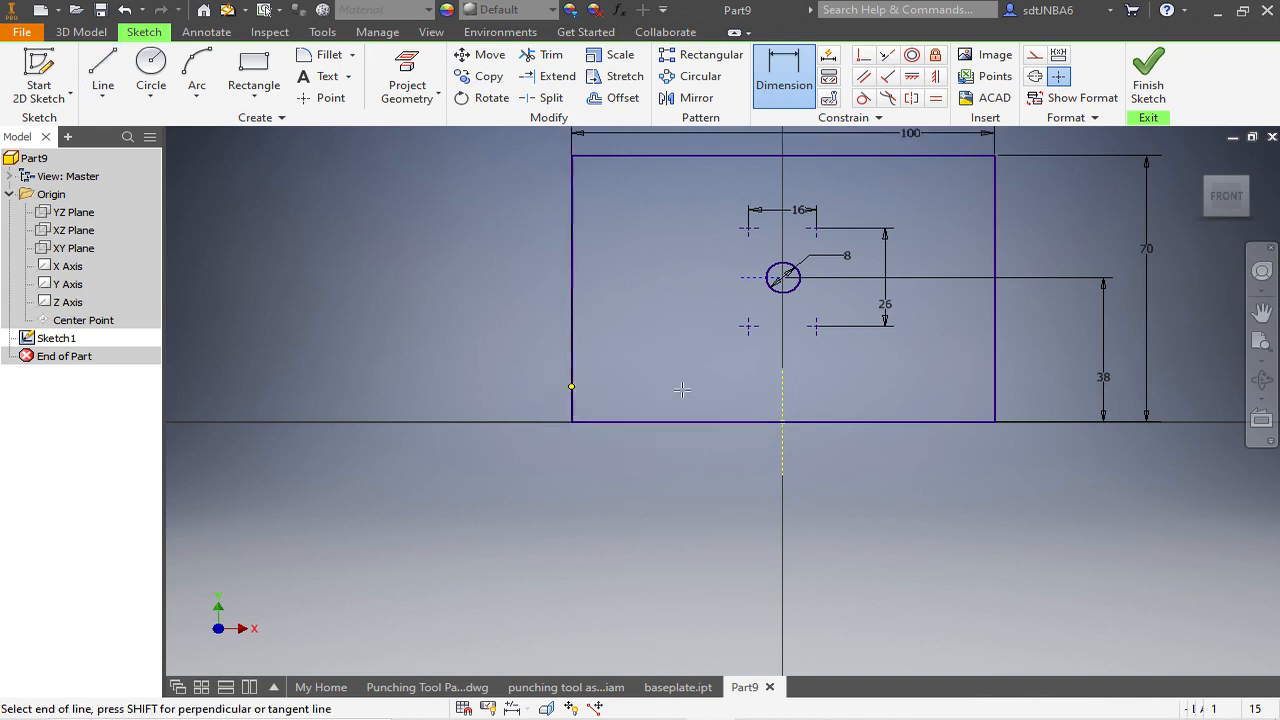
left_click(994, 387)
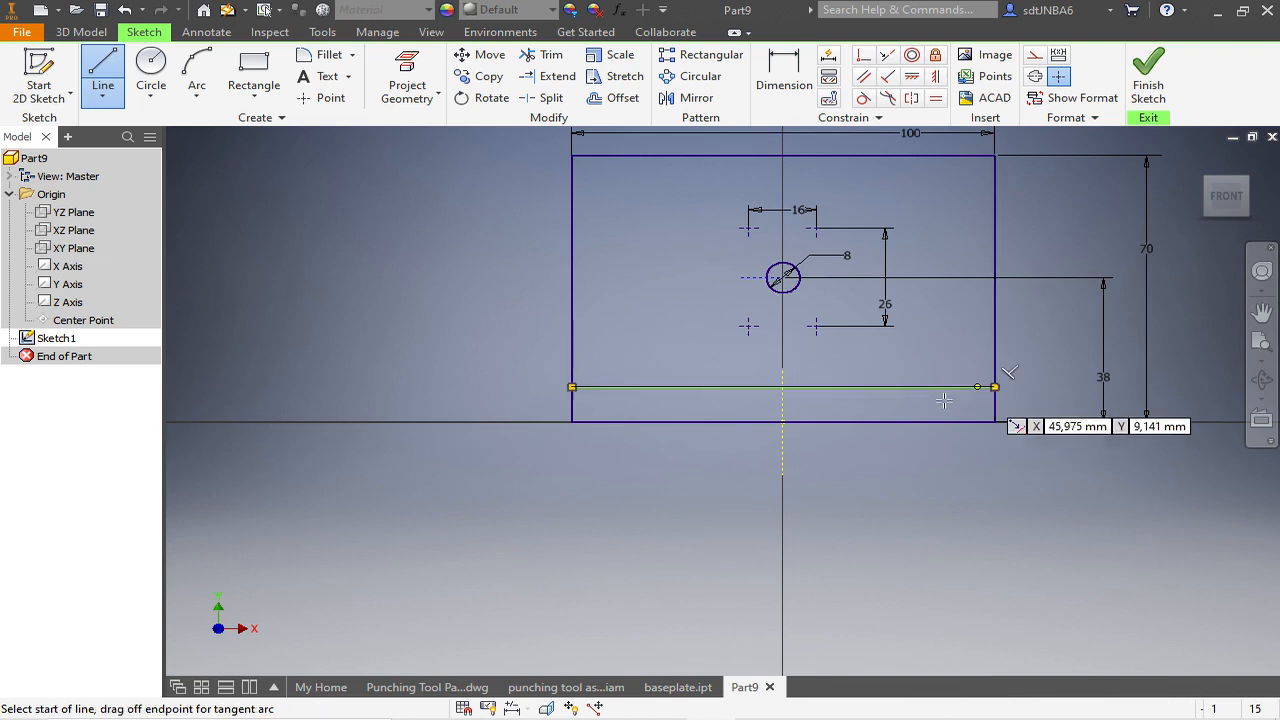
key("Escape")
left_click(940, 387)
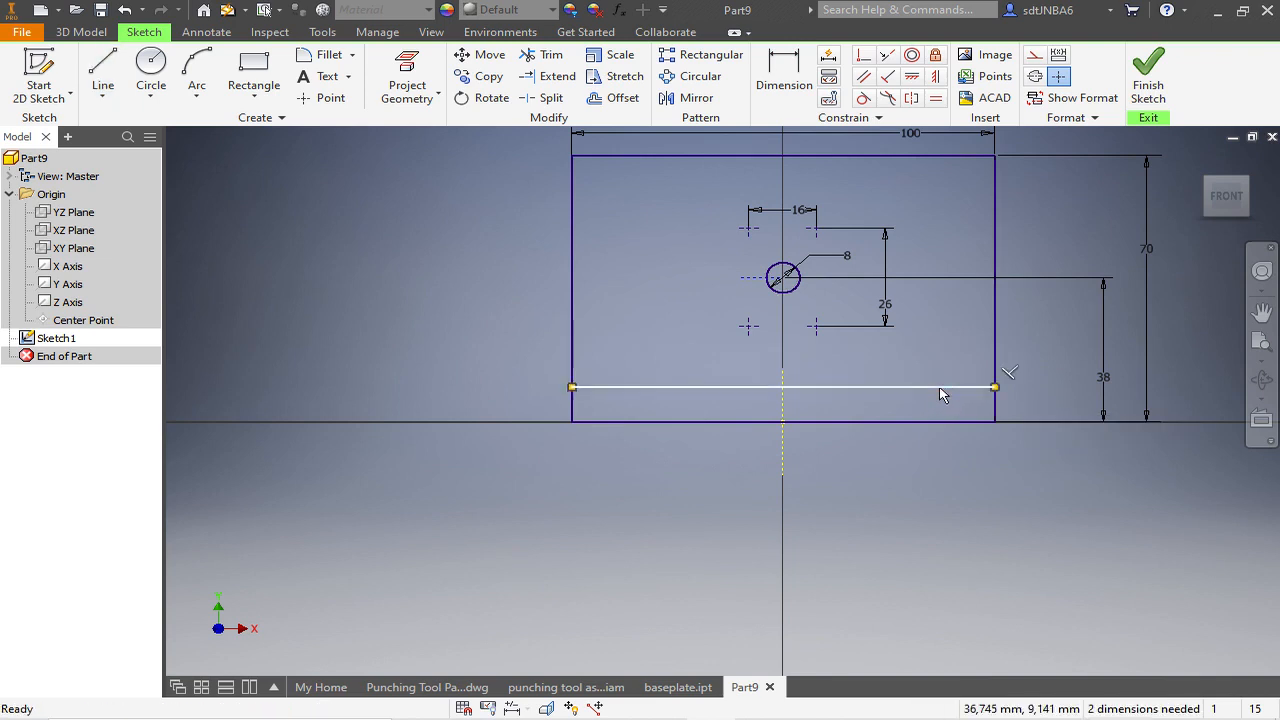
left_click(1036, 56)
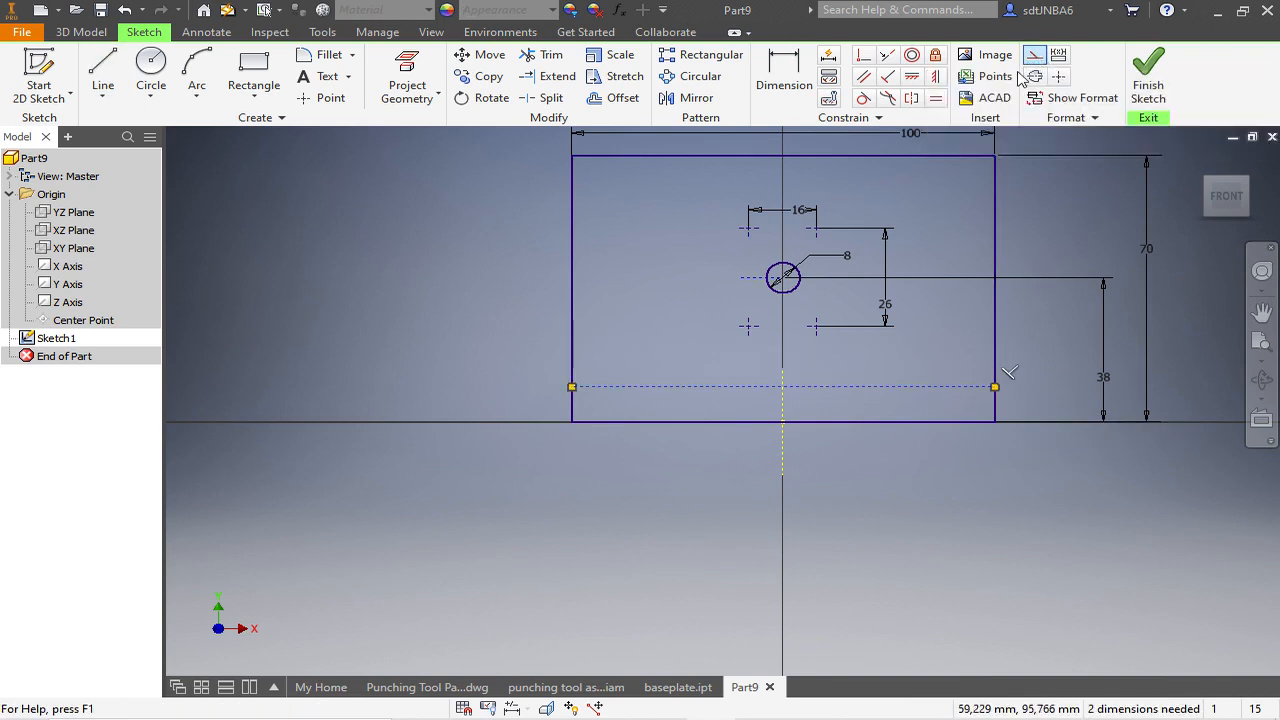
Place four sketch points along the lower horizontal construction line, two on each side of the vertical centre line.
left_click(323, 97)
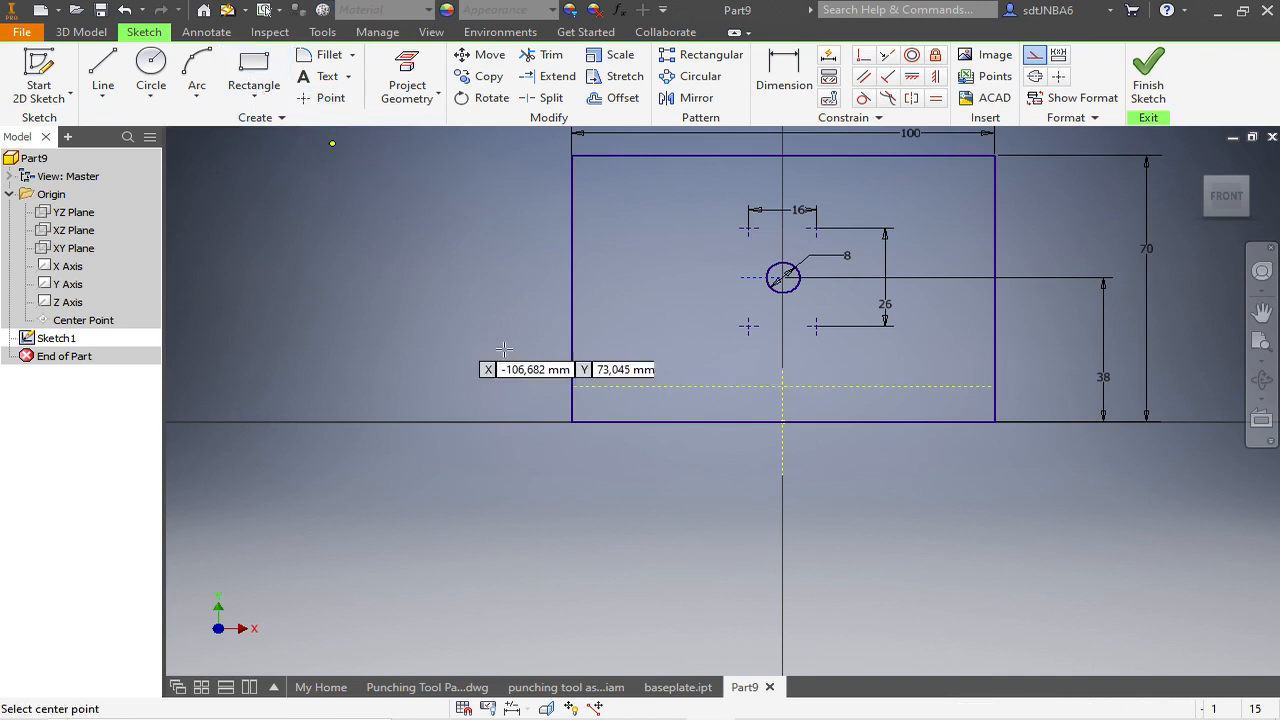
left_click(598, 387)
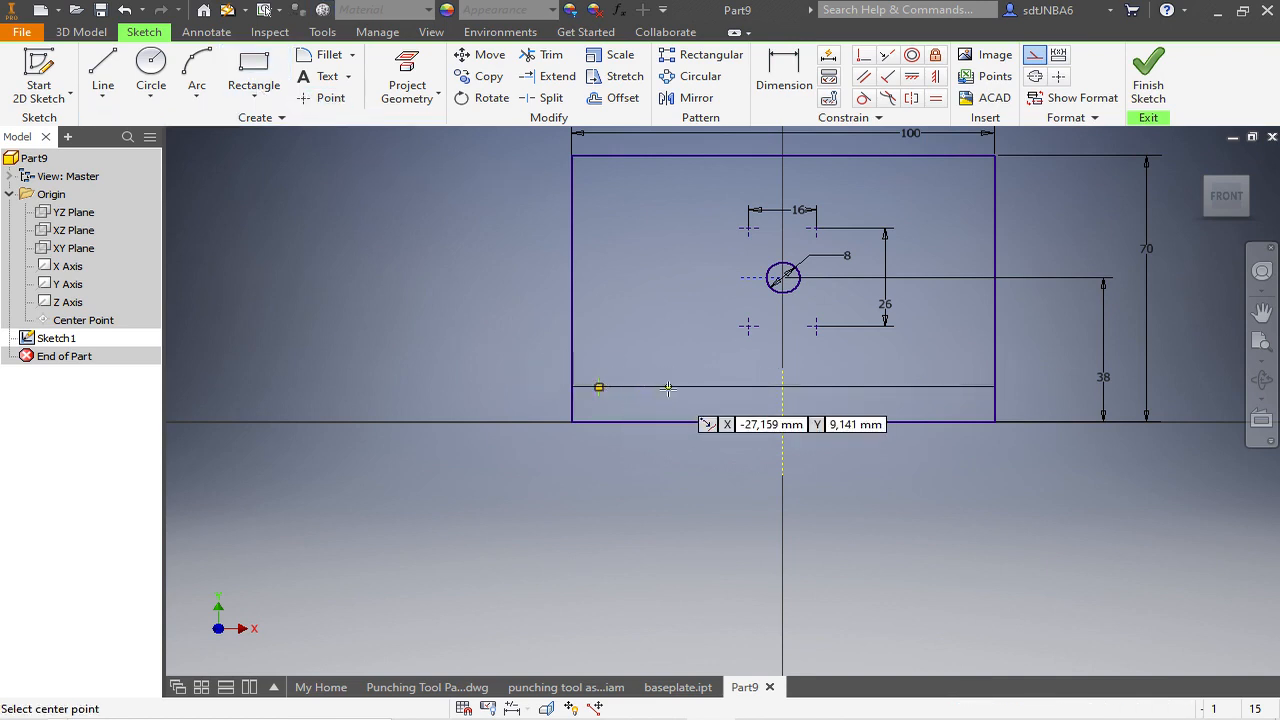
left_click(666, 387)
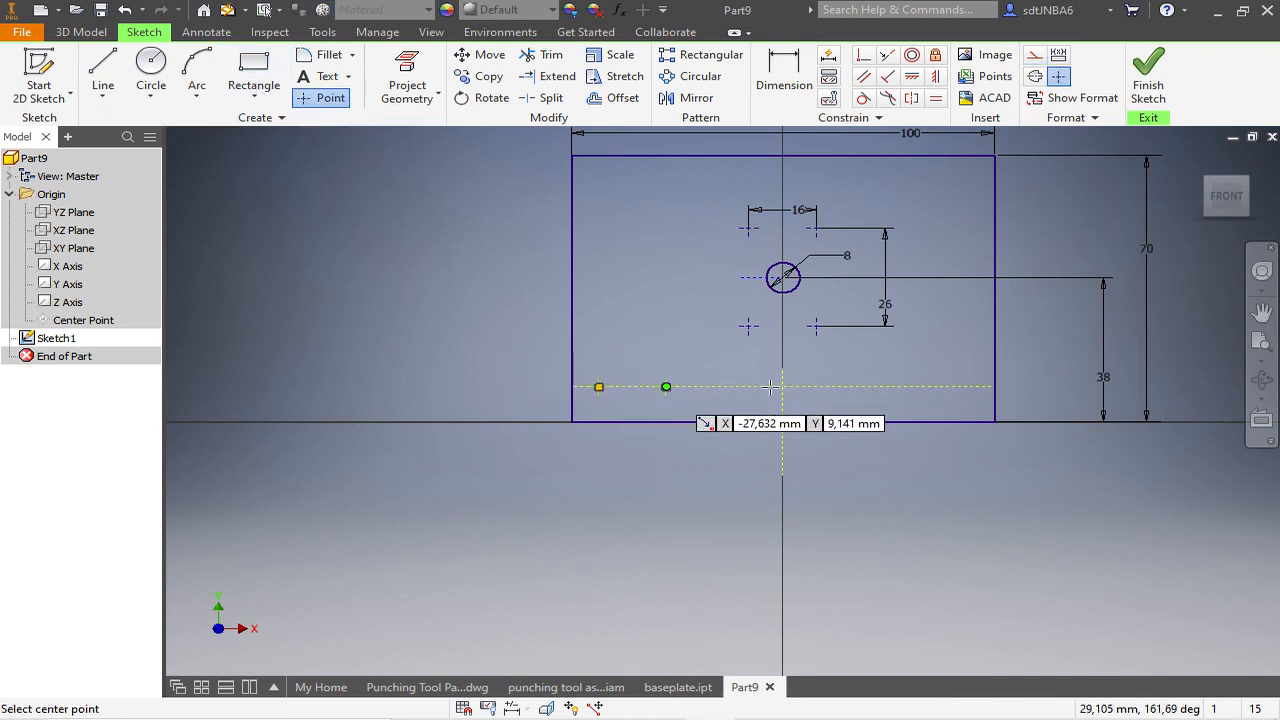
left_click(874, 387)
left_click(956, 387)
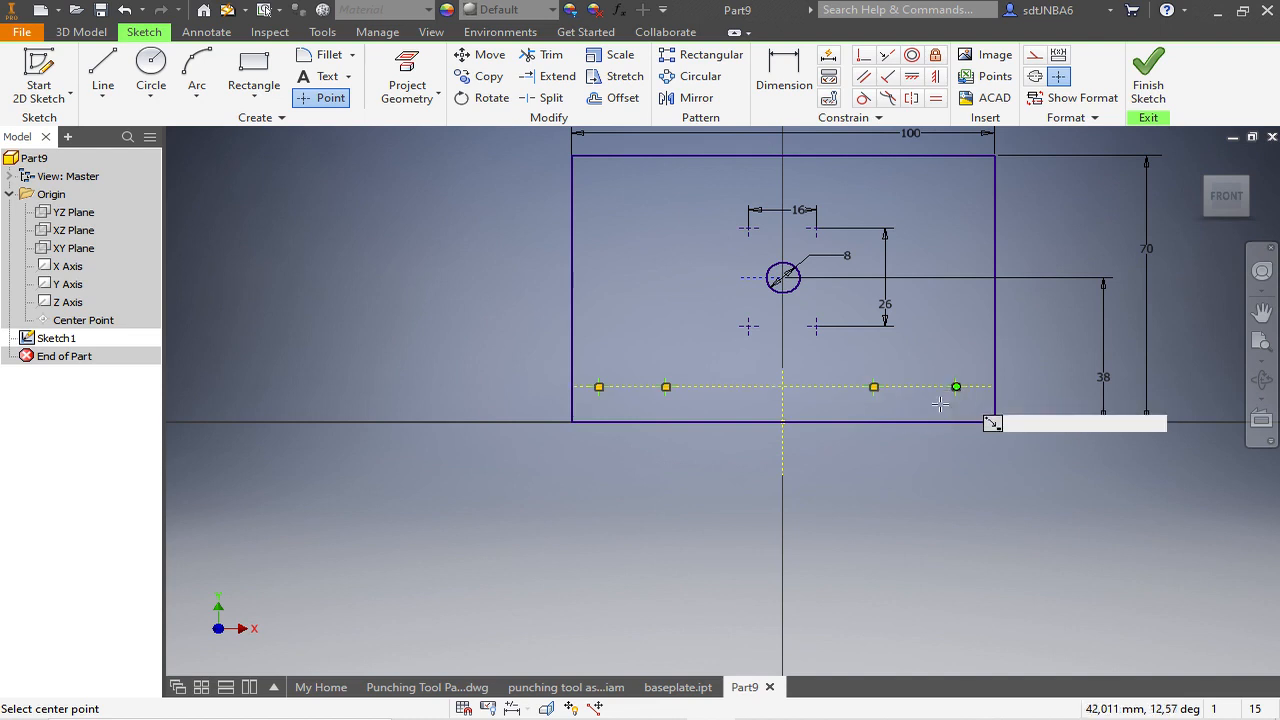
Make the inner pair and the outer pair of lower points symmetric about the vertical construction line.
left_click(911, 98)
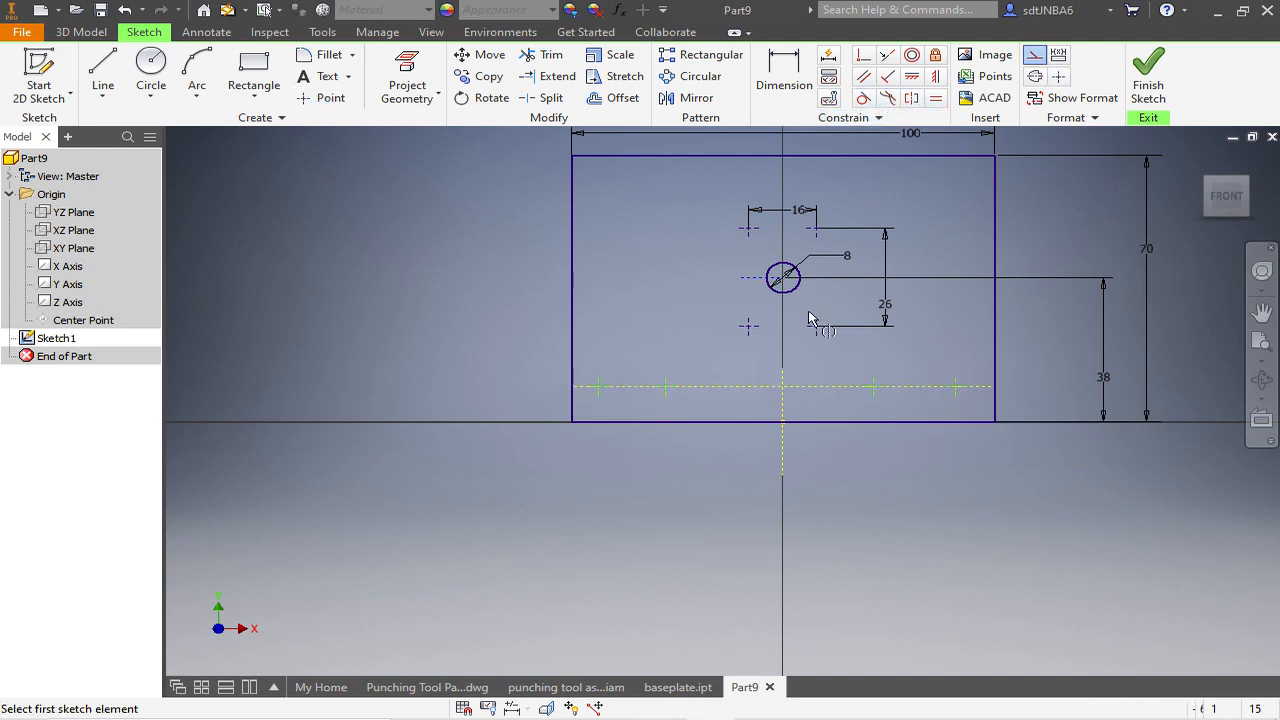
scroll(866, 407, "up", 3)
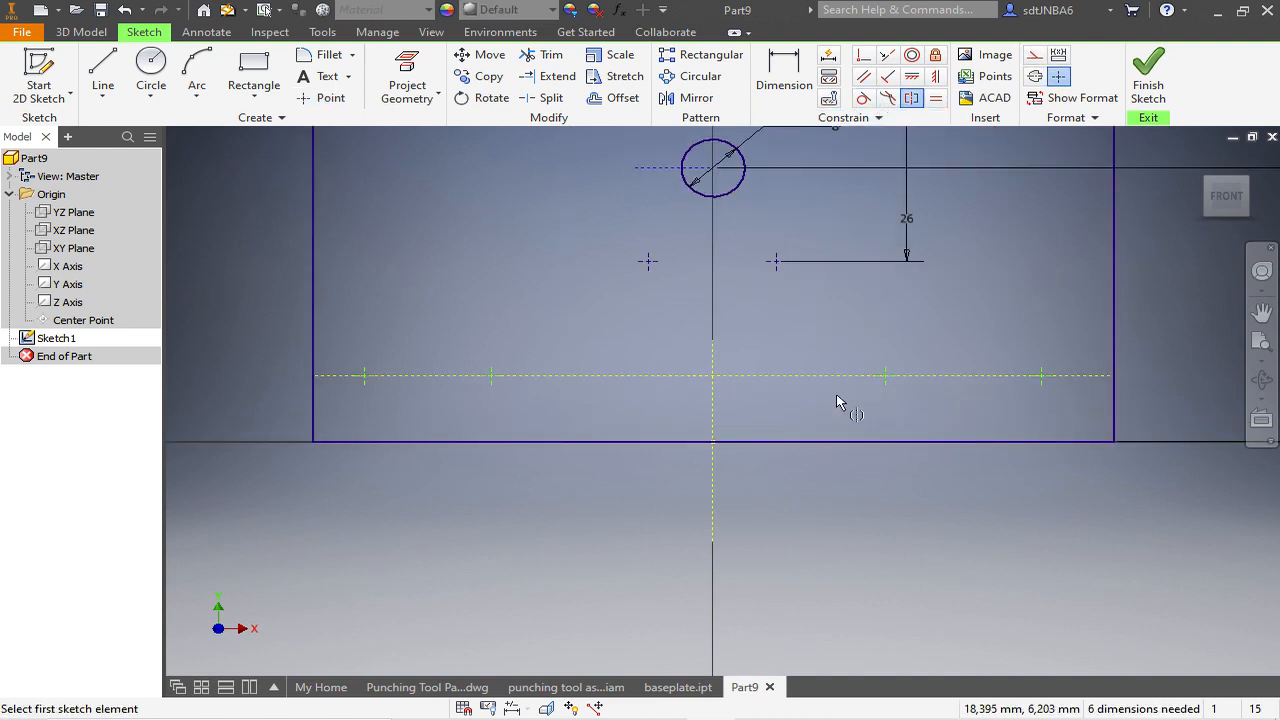
left_click(490, 377)
left_click(887, 377)
left_click(714, 425)
left_click(362, 376)
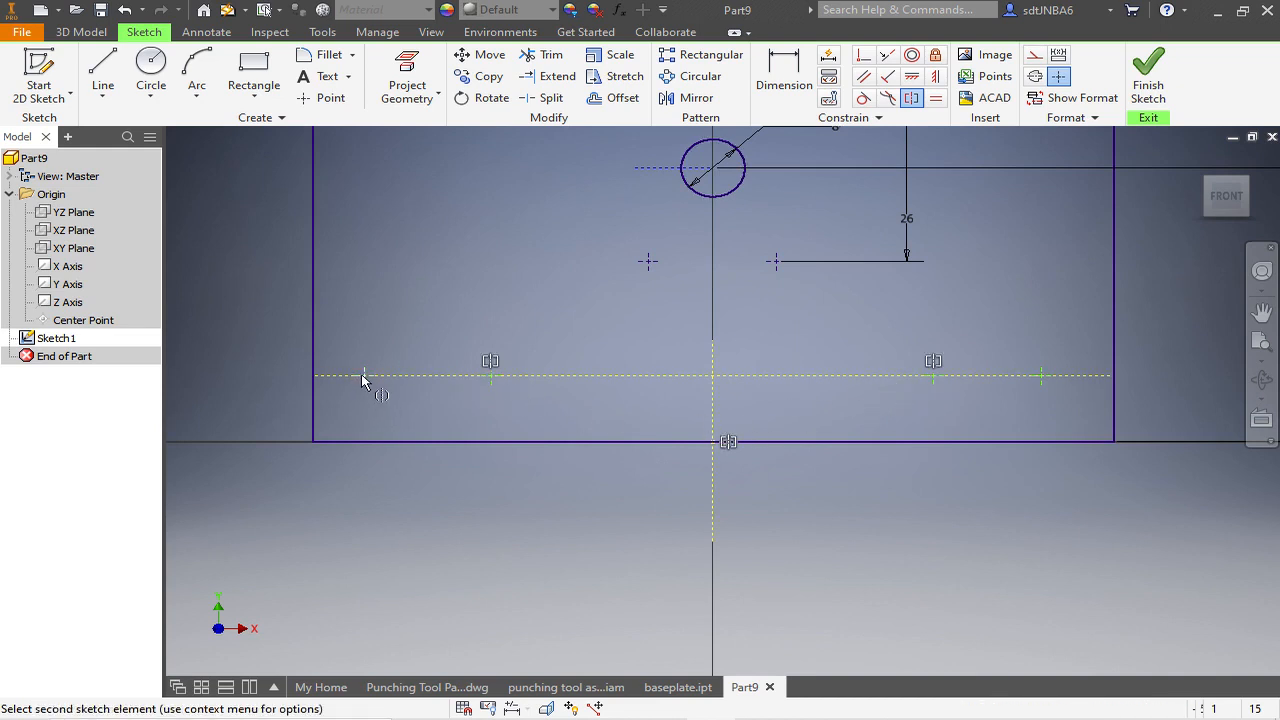
left_click(1042, 376)
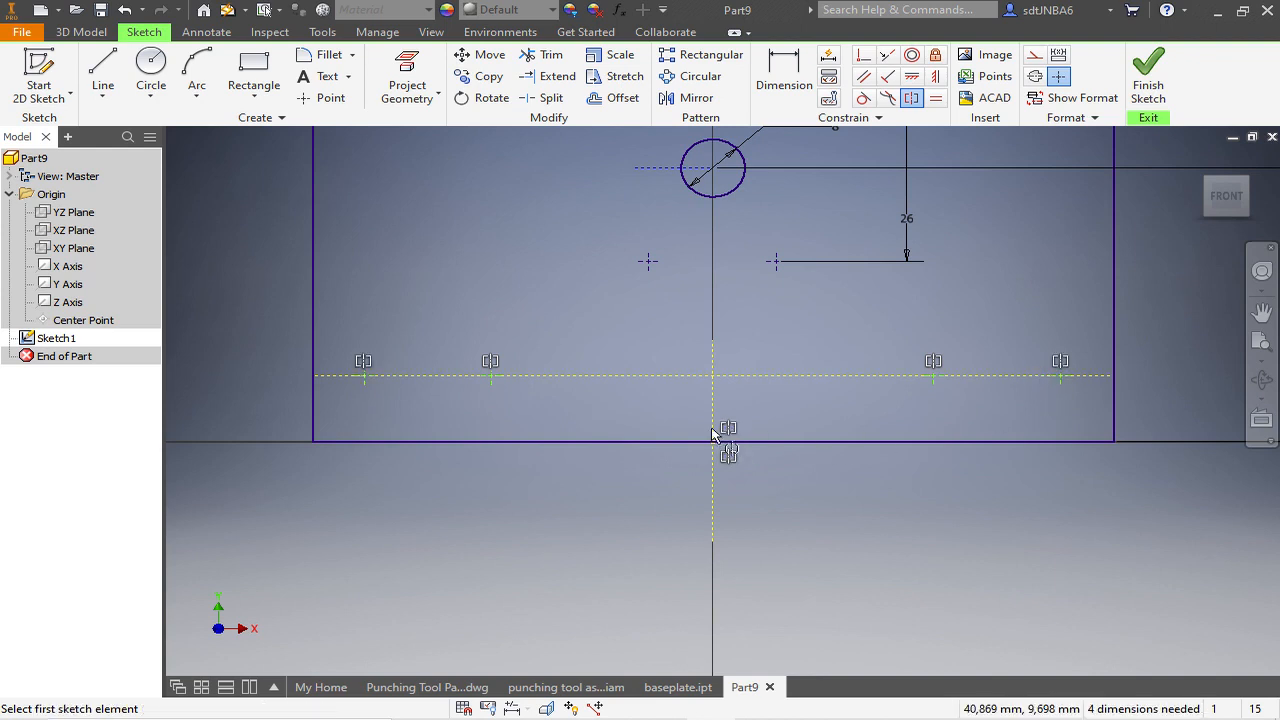
Dimension the lower horizontal construction line 7 mm above the plate's bottom edge.
left_click(783, 72)
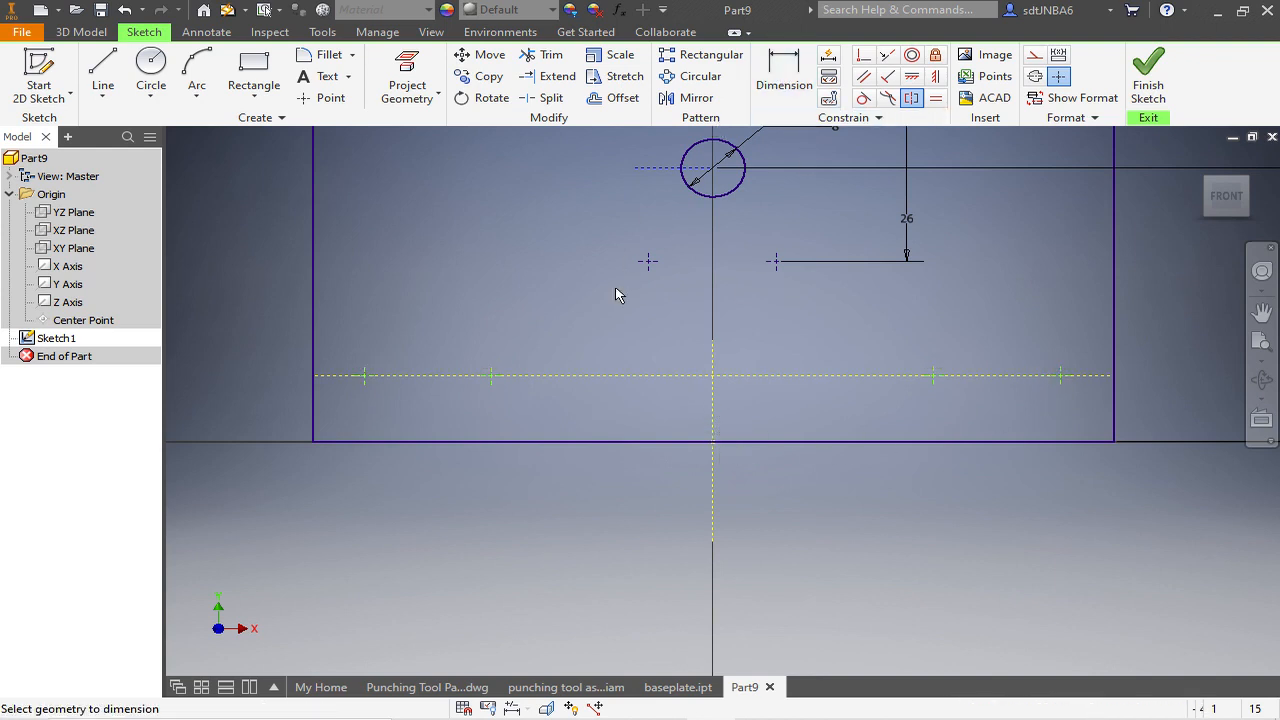
left_click(604, 377)
left_click(596, 442)
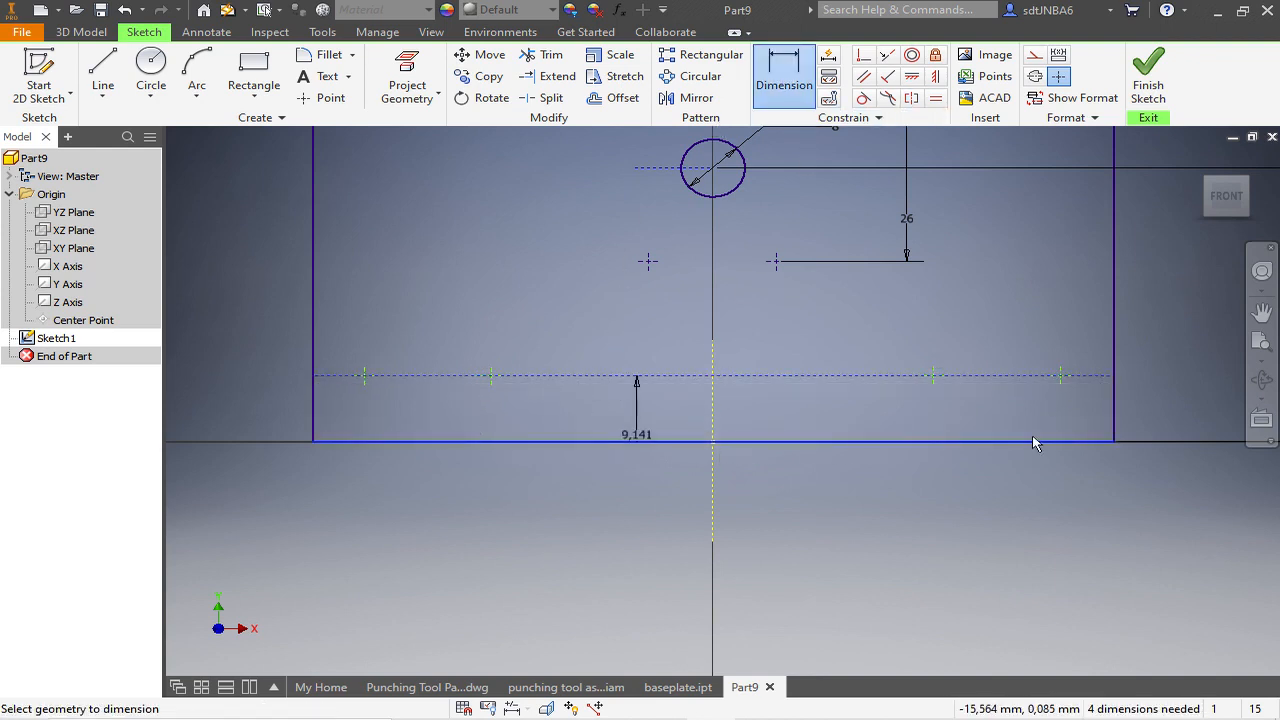
left_click(1176, 415)
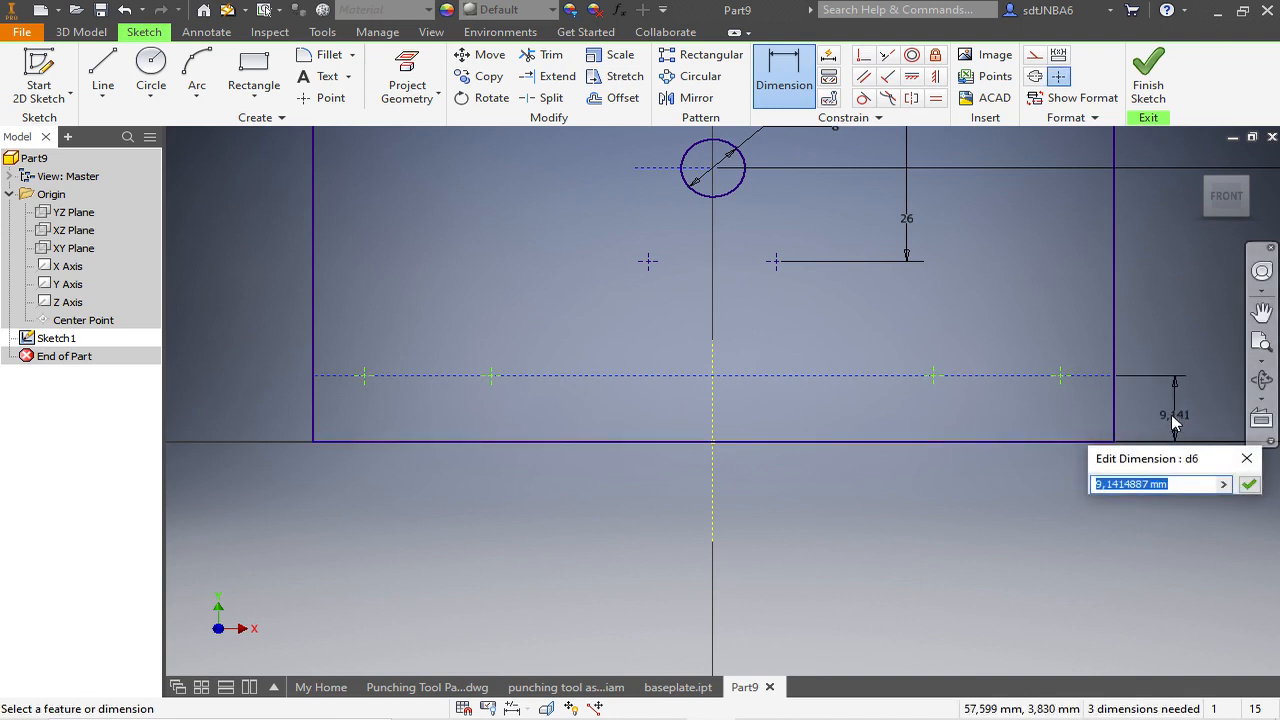
type("7")
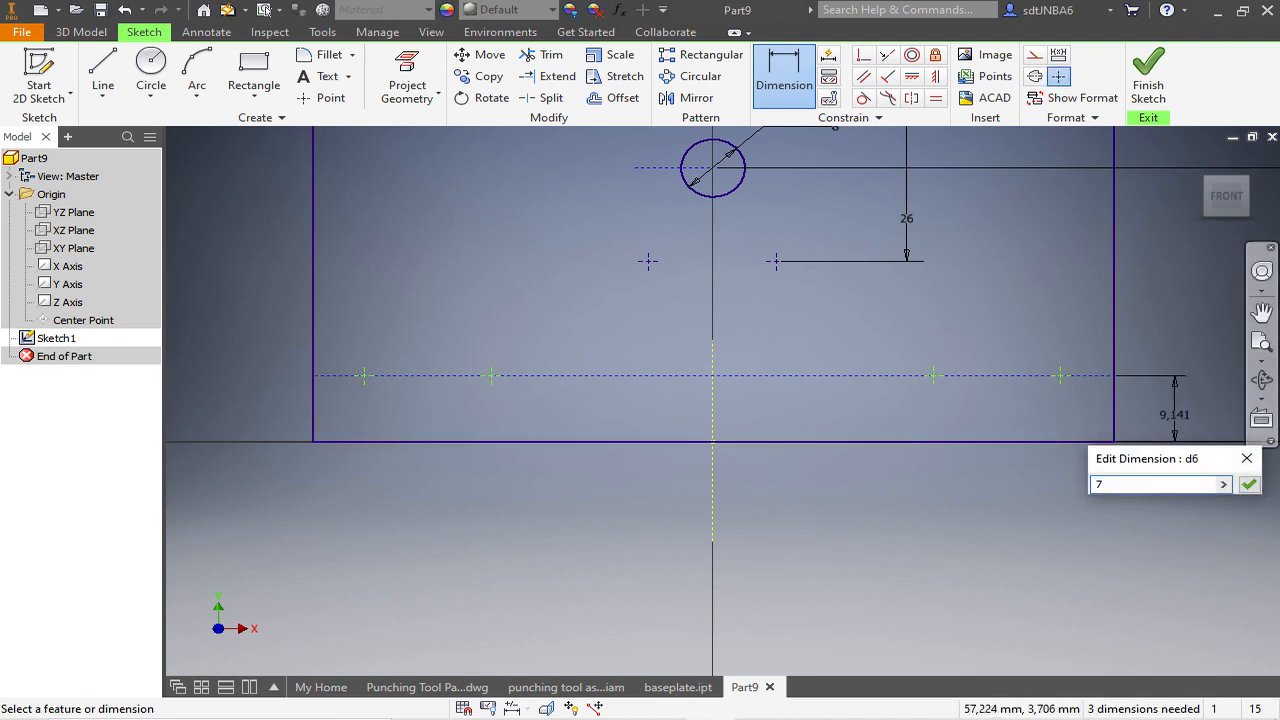
key("Return")
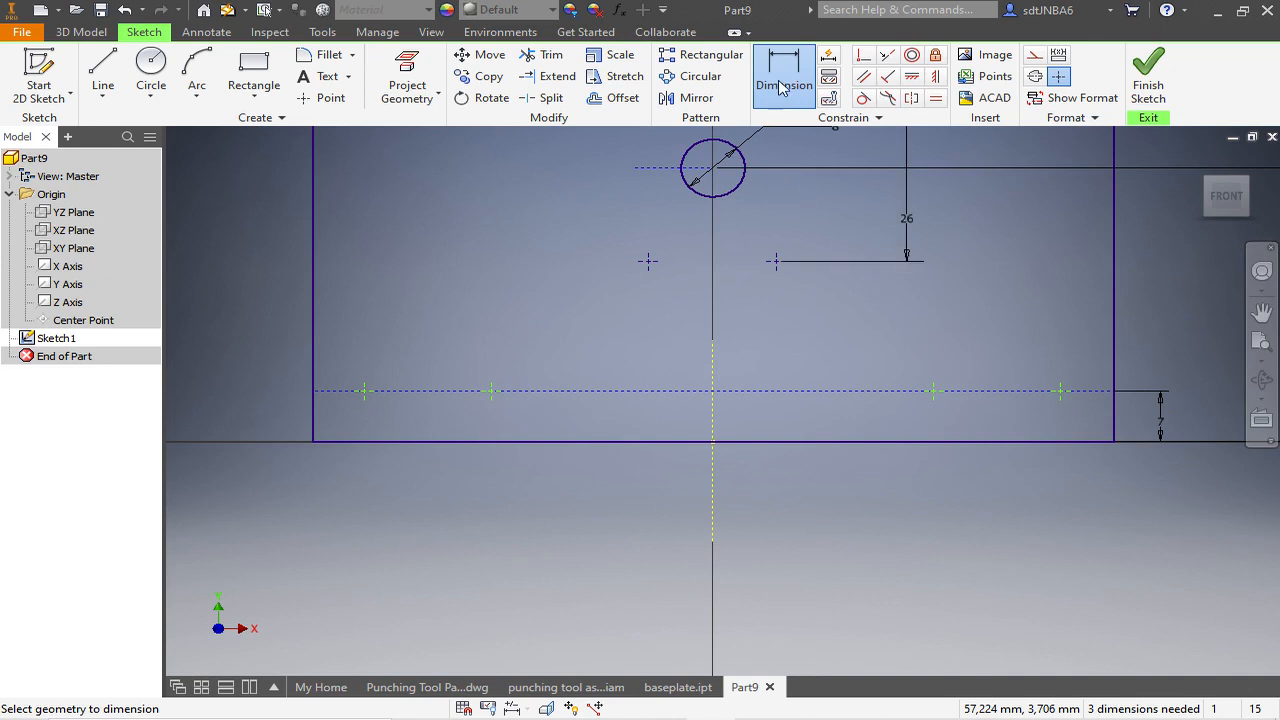
Dimension the horizontal distance between the two inner lower points as 64 mm.
left_click(933, 391)
left_click(803, 555)
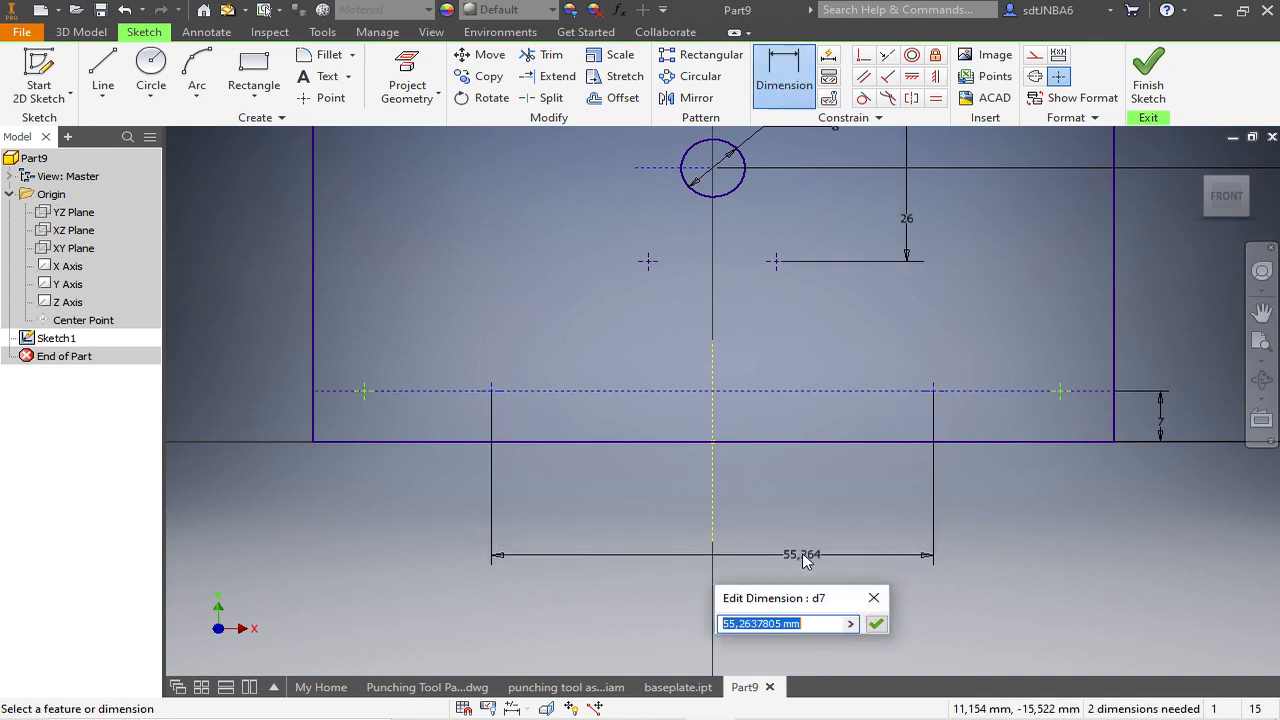
type("65")
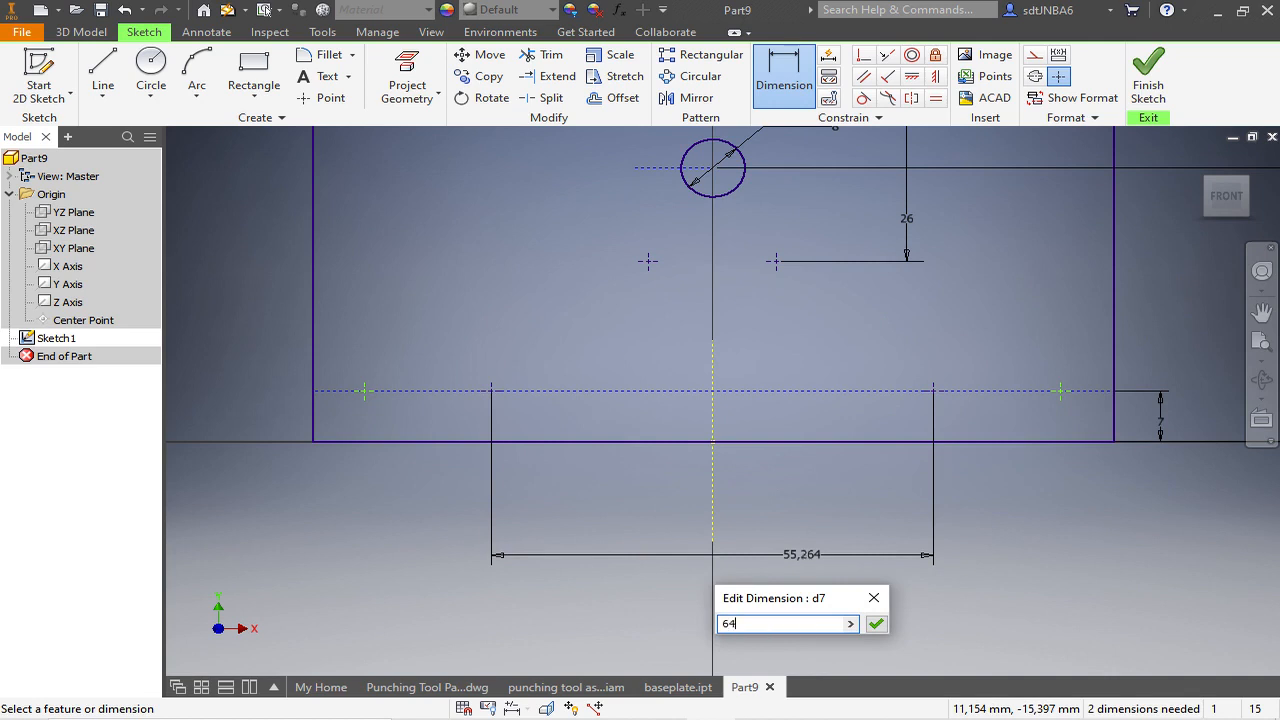
key("Return")
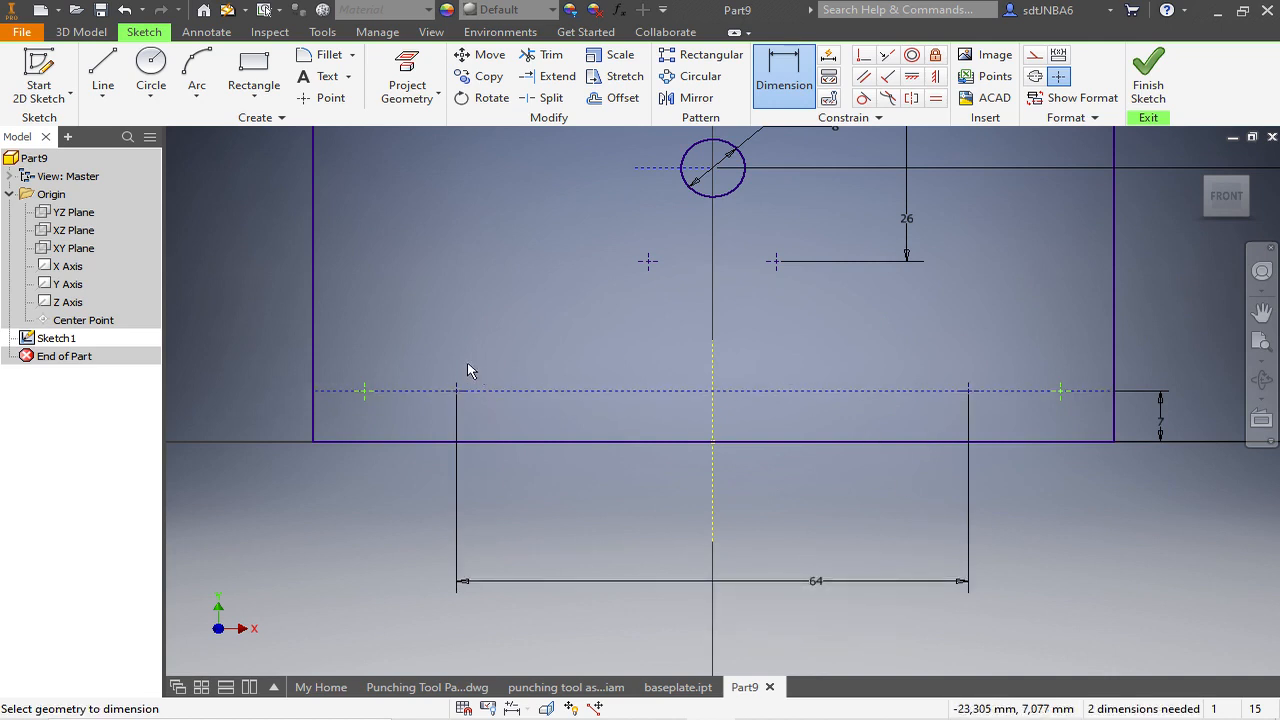
Dimension the horizontal distance between the two outer lower points as 86 mm.
left_click(364, 391)
left_click(1060, 391)
left_click(1025, 434)
left_click(873, 618)
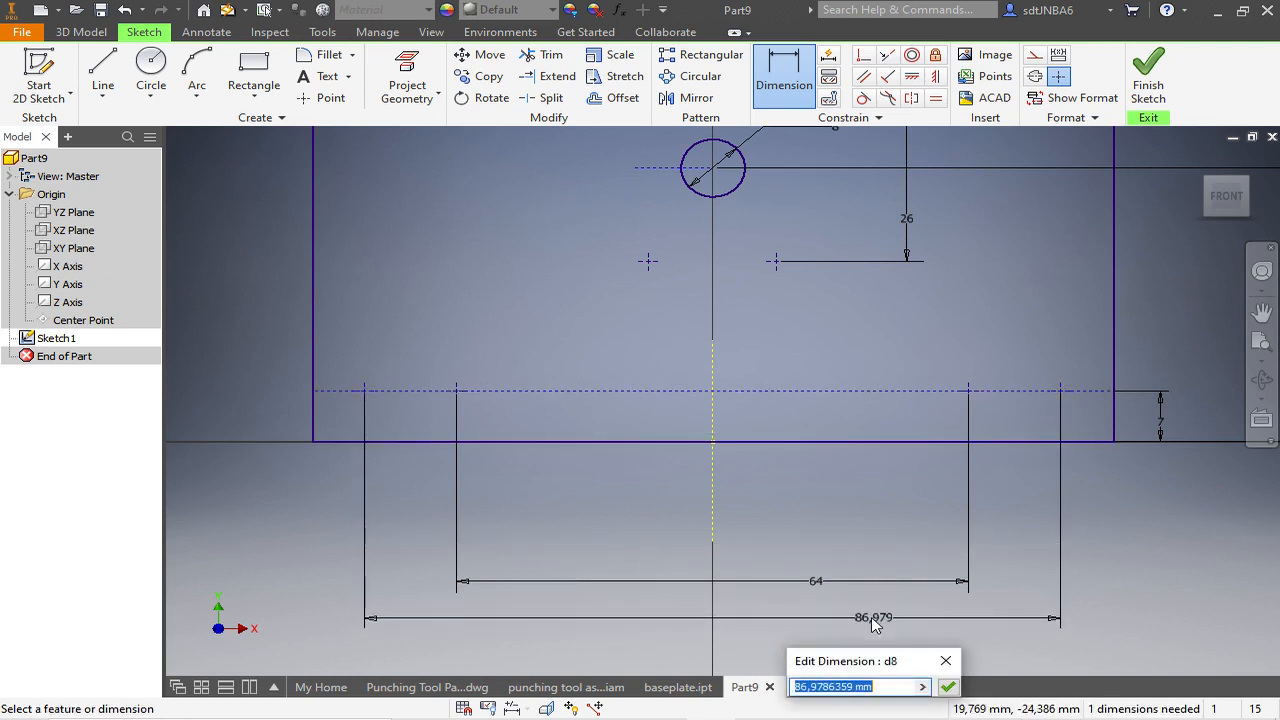
type("8")
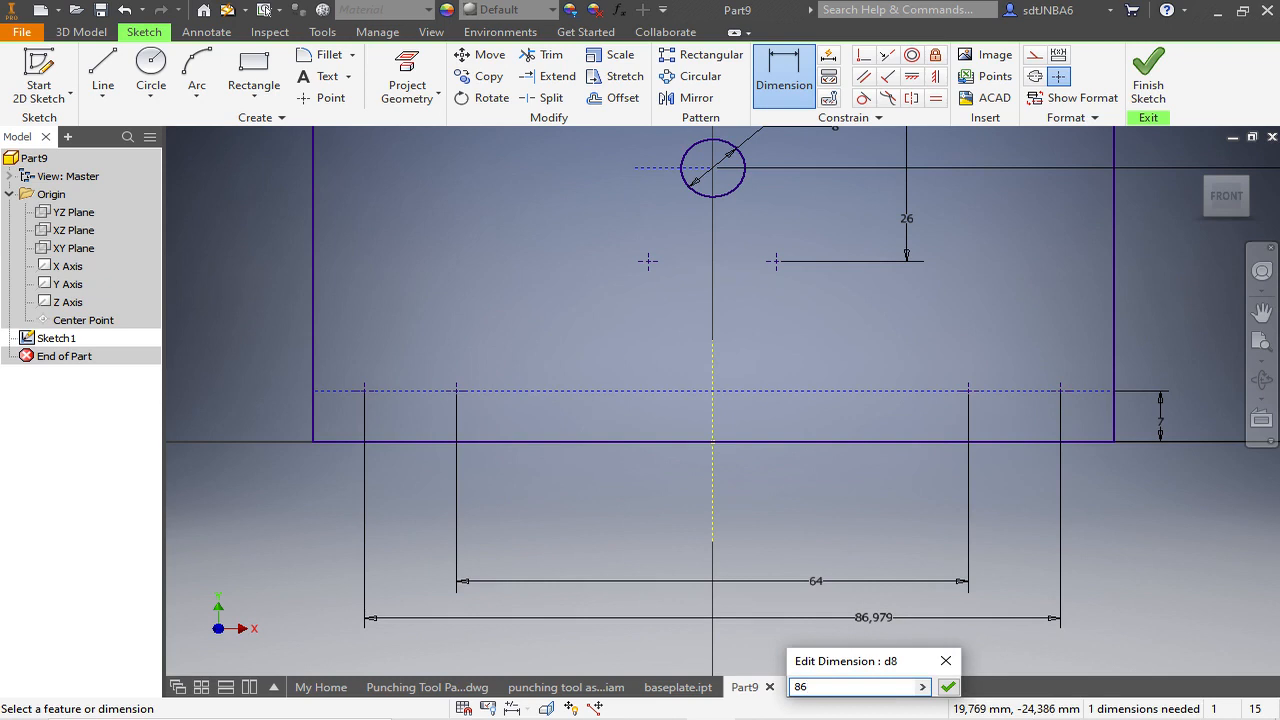
type("6")
key("Return")
Finish the sketch and extrude the plate profile around the central hole by 14 mm as a new solid.
scroll(781, 571, "down", 5)
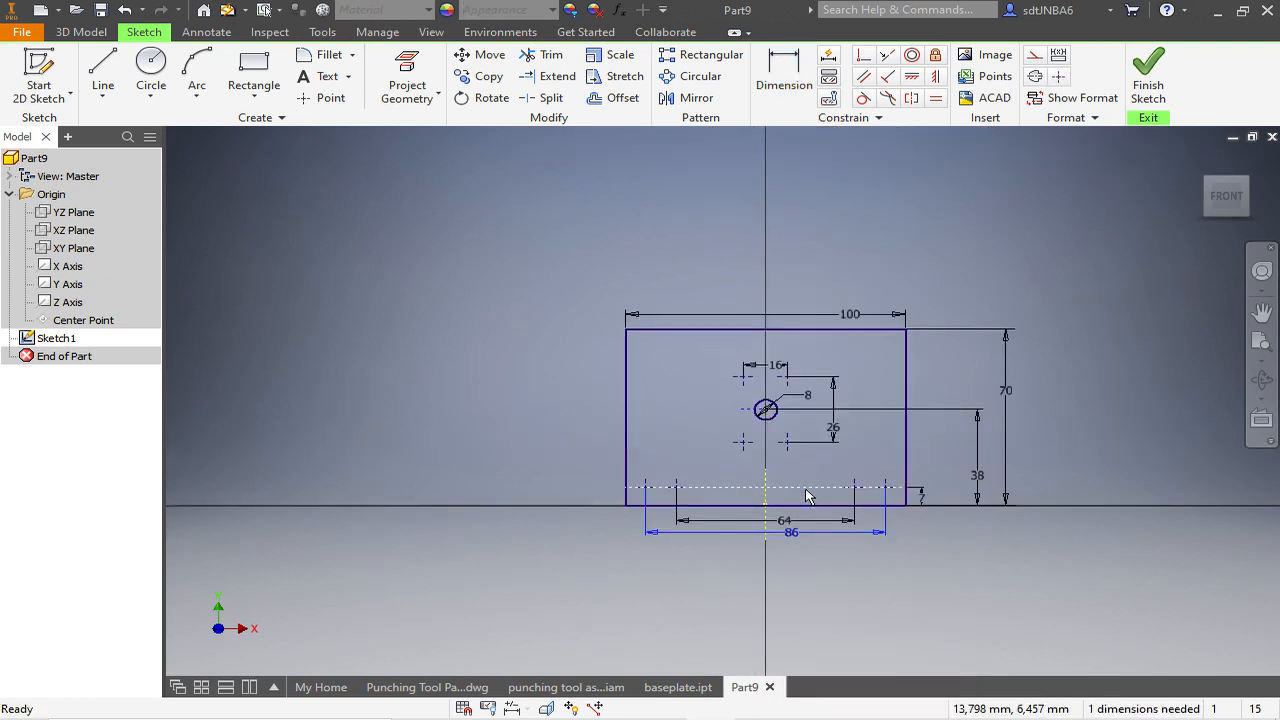
scroll(812, 419, "up", 3)
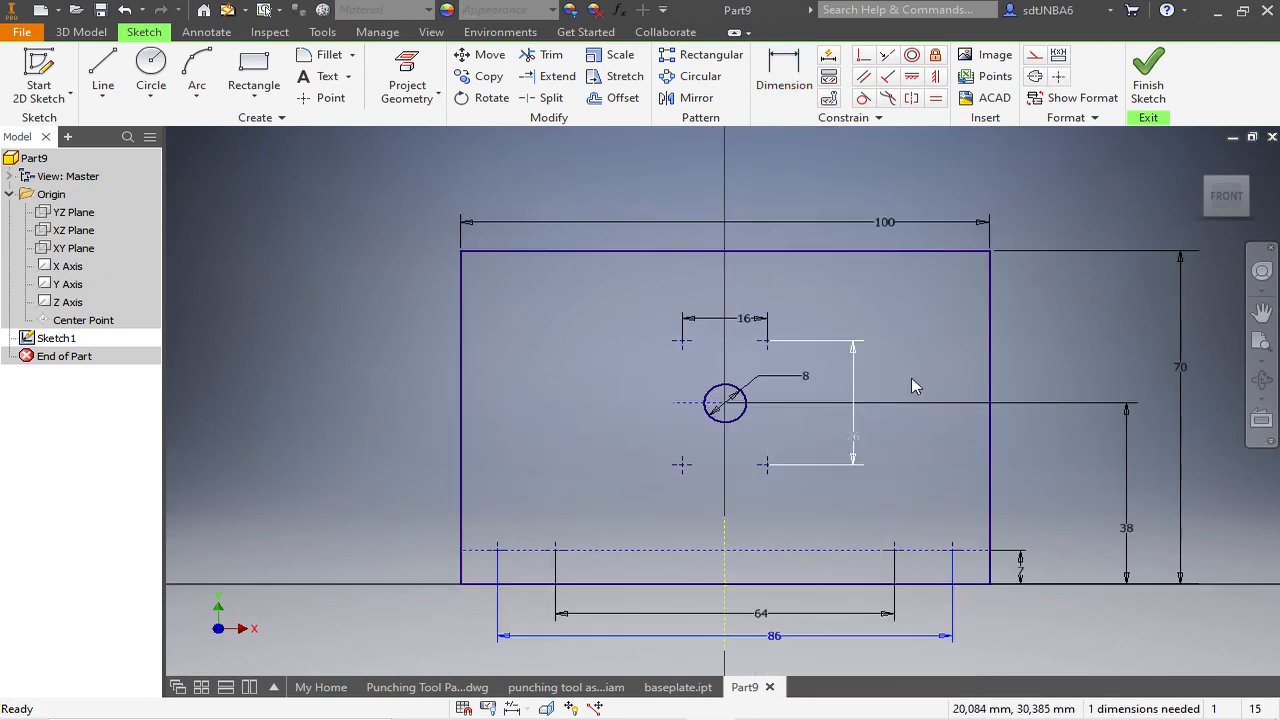
left_click(1154, 66)
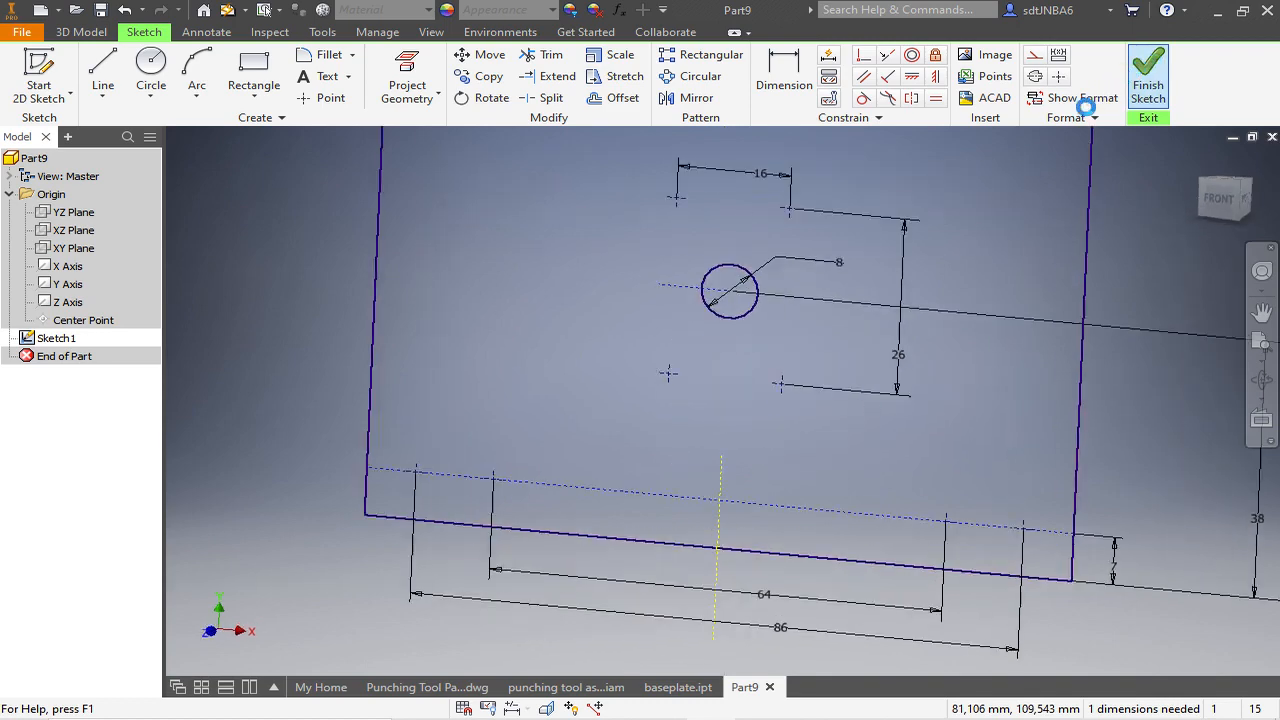
left_click(106, 66)
left_click(879, 261)
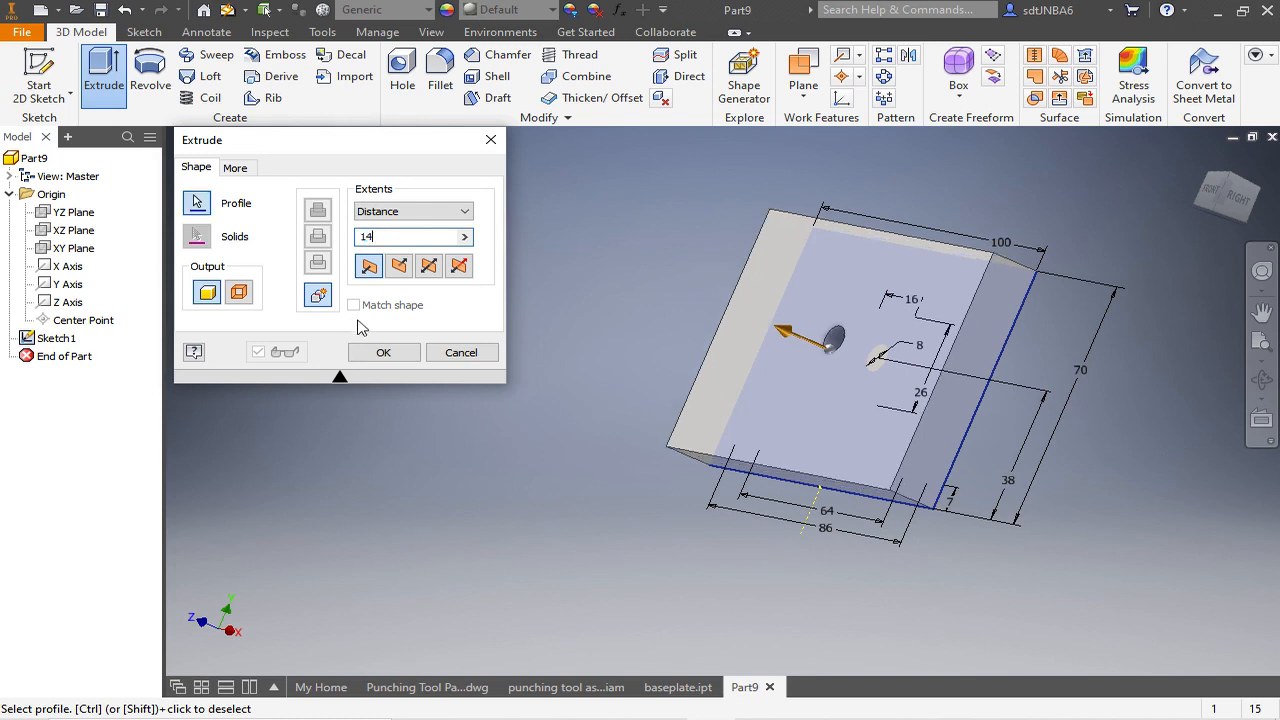
left_click(385, 353)
Share the base sketch Sketch1 from under Extrusion1 for reuse by other features, and collapse the extrusion in the model tree.
middle_click_drag(760, 310, 910, 303, "shift")
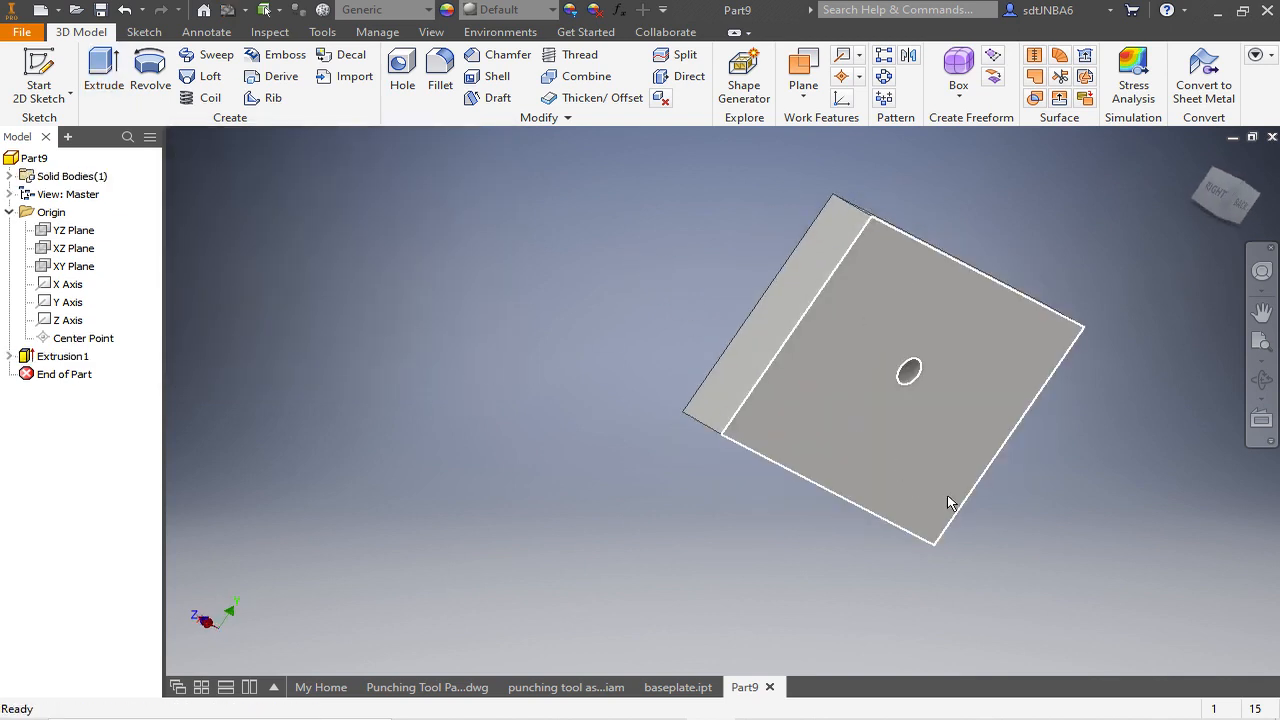
middle_click_drag(723, 286, 1086, 363, "shift")
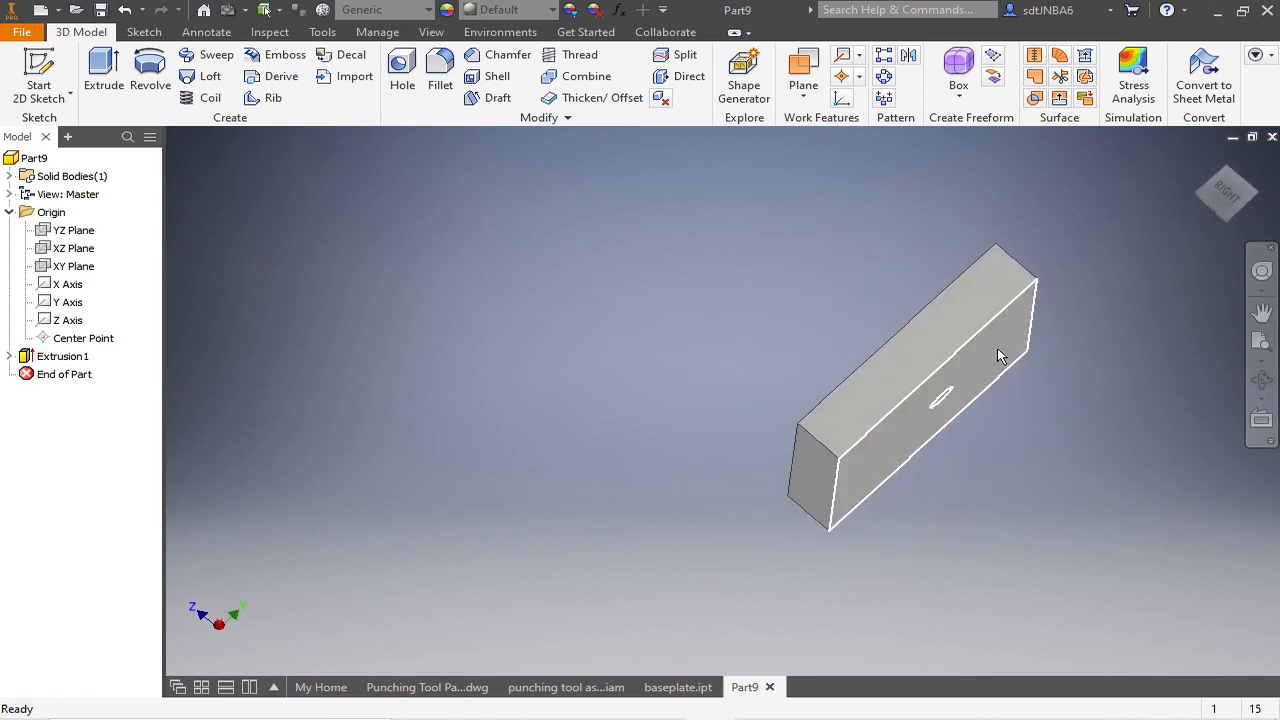
middle_click_drag(784, 341, 640, 330, "shift")
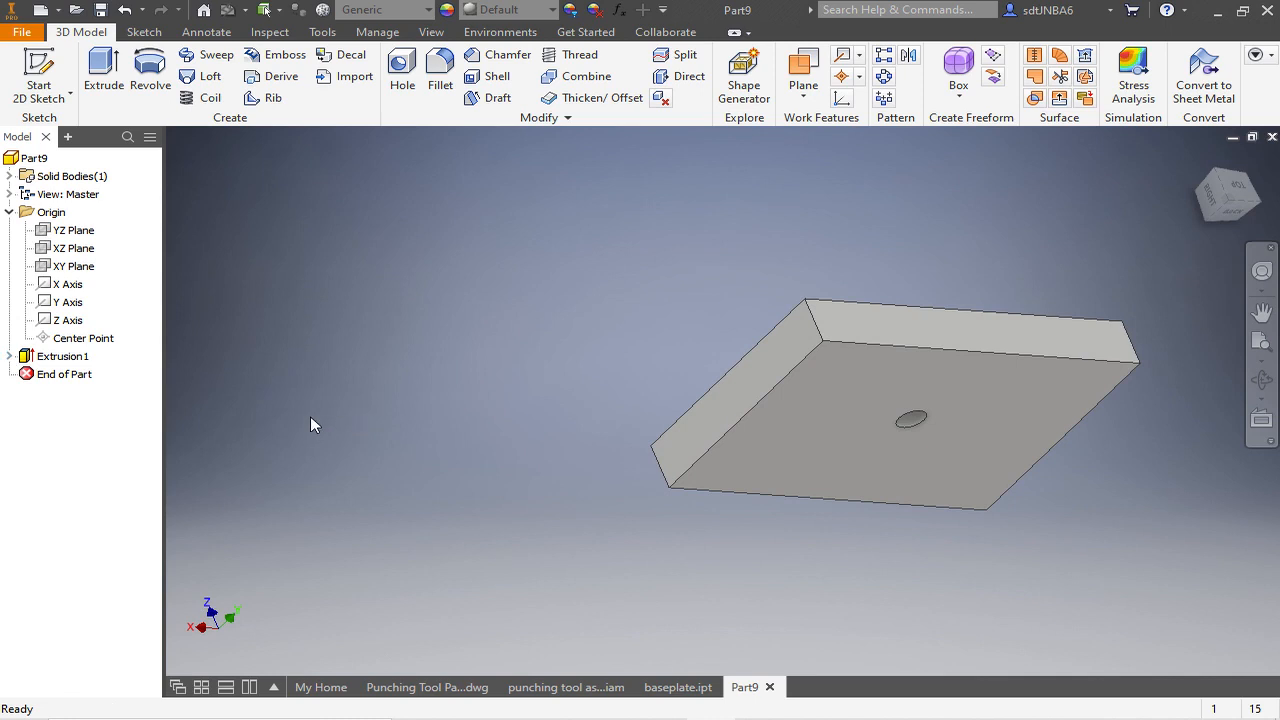
left_click(10, 357)
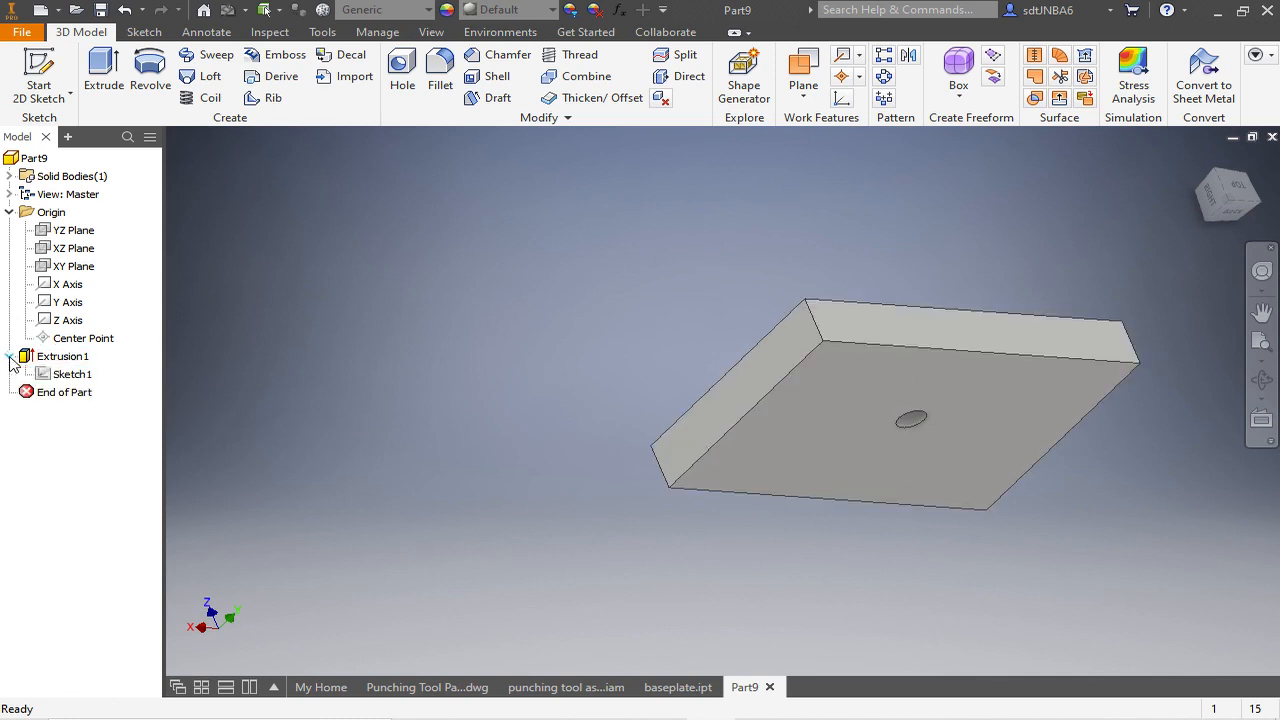
right_click(68, 374)
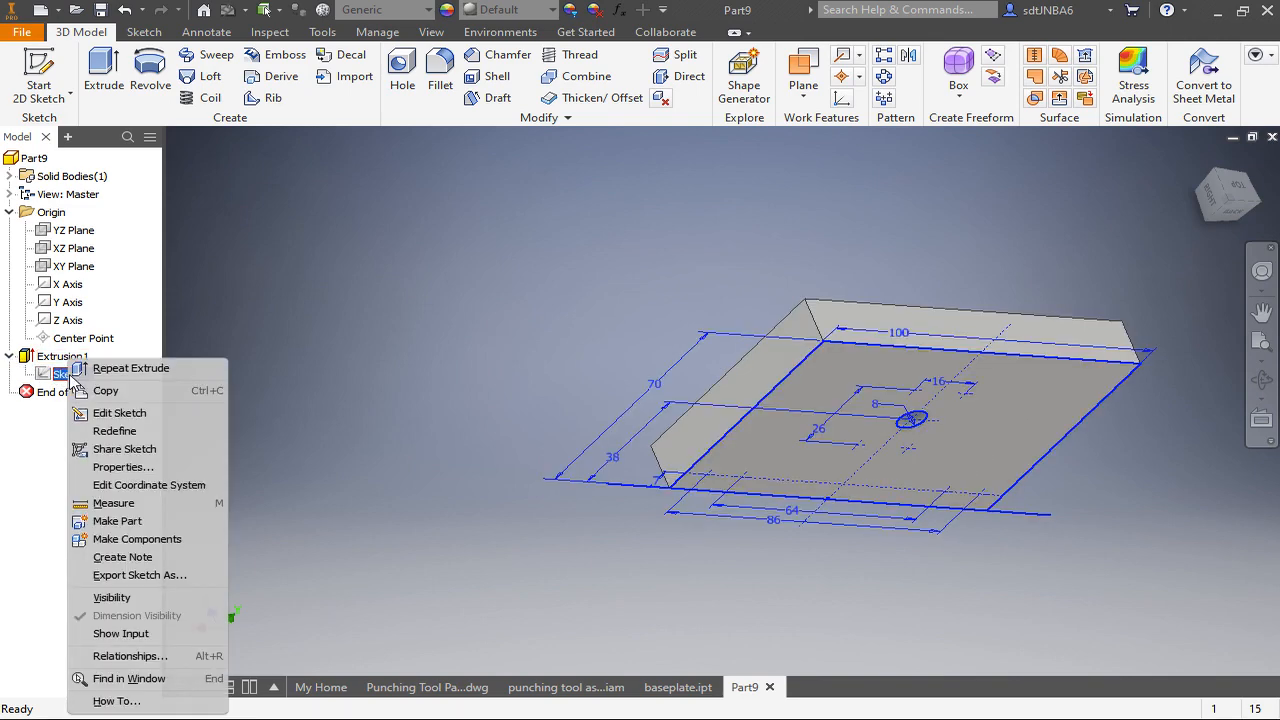
left_click(118, 449)
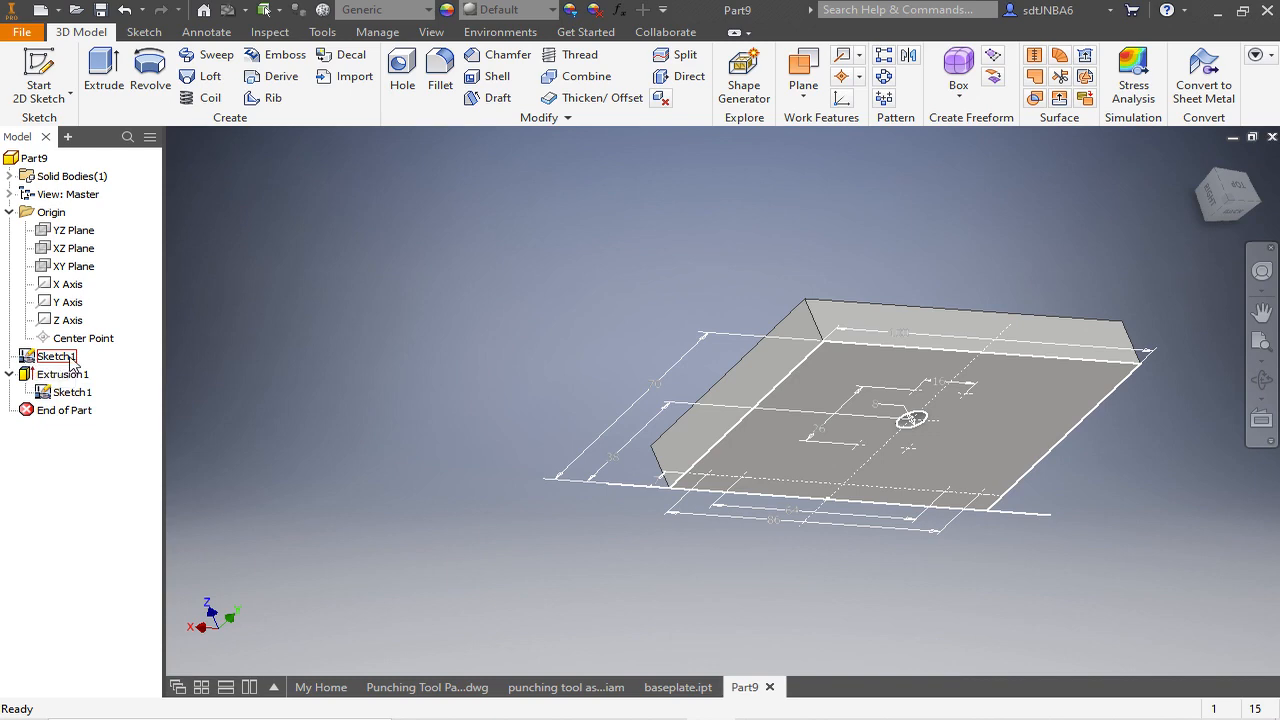
left_click(9, 374)
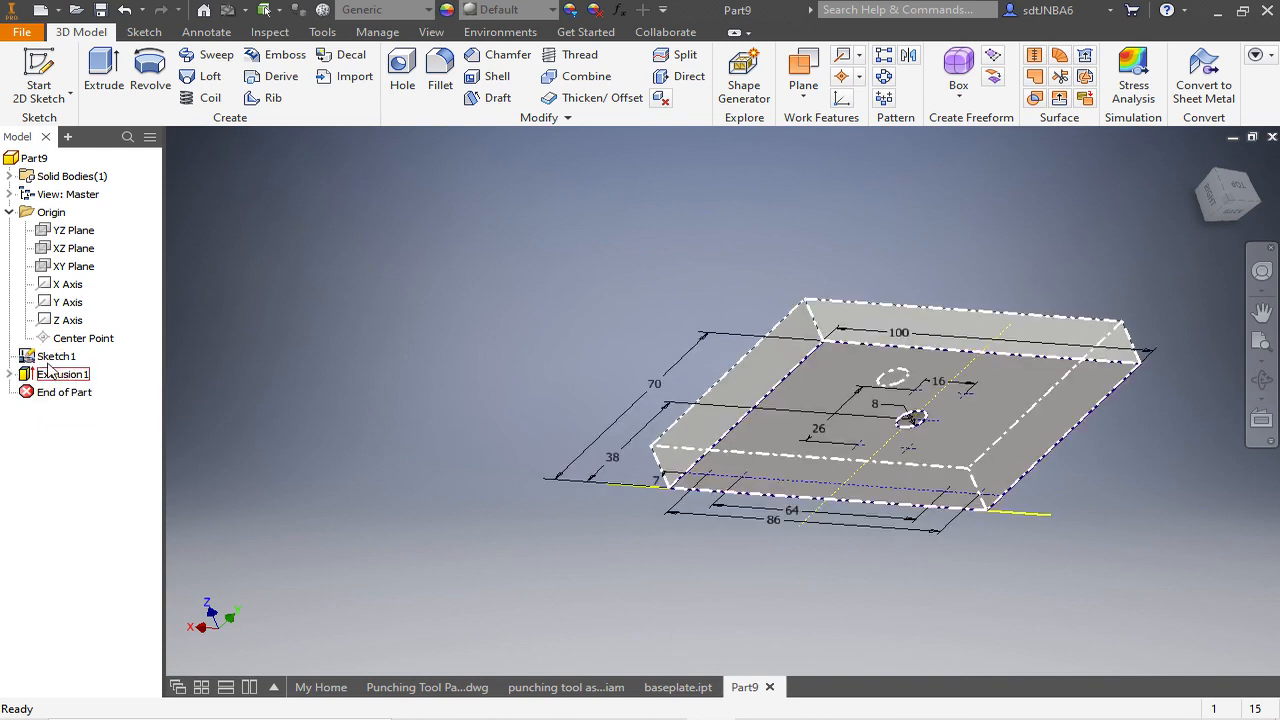
Start a Hole feature on the plate's shared sketch and clear all the preselected hole points.
key("F4")
left_click_drag(457, 266, 283, 202)
key("Escape")
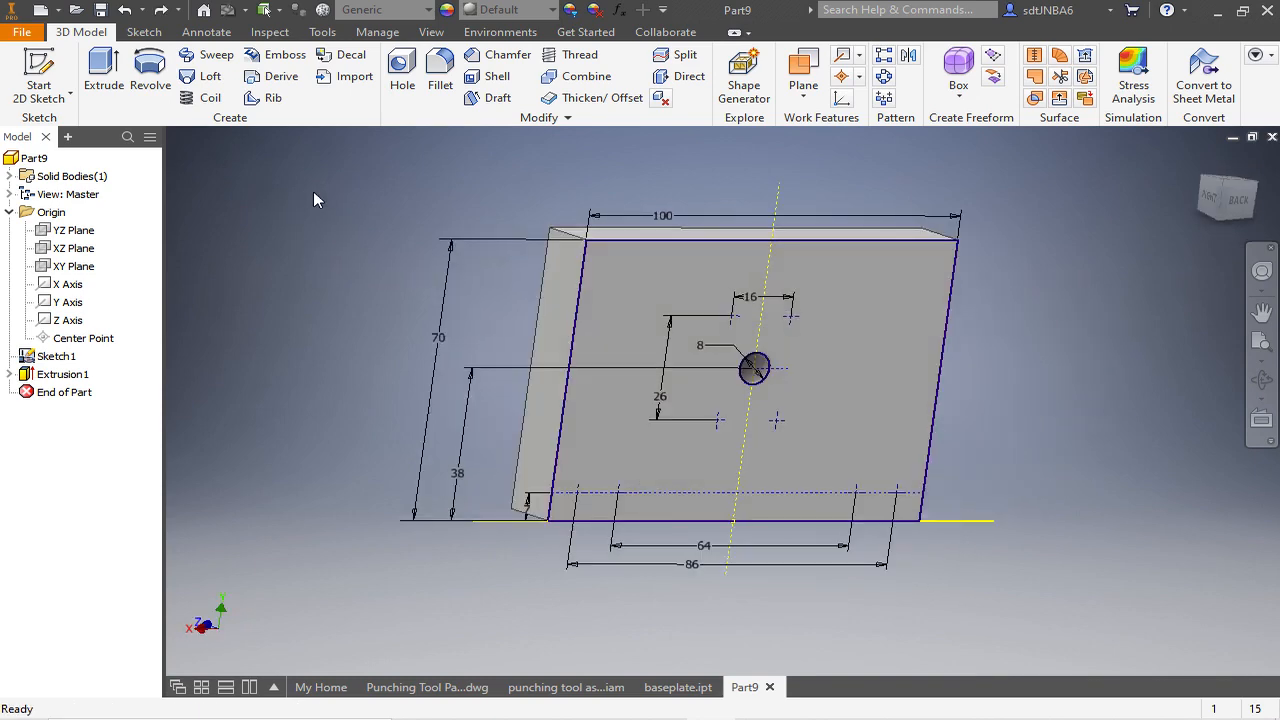
left_click(399, 68)
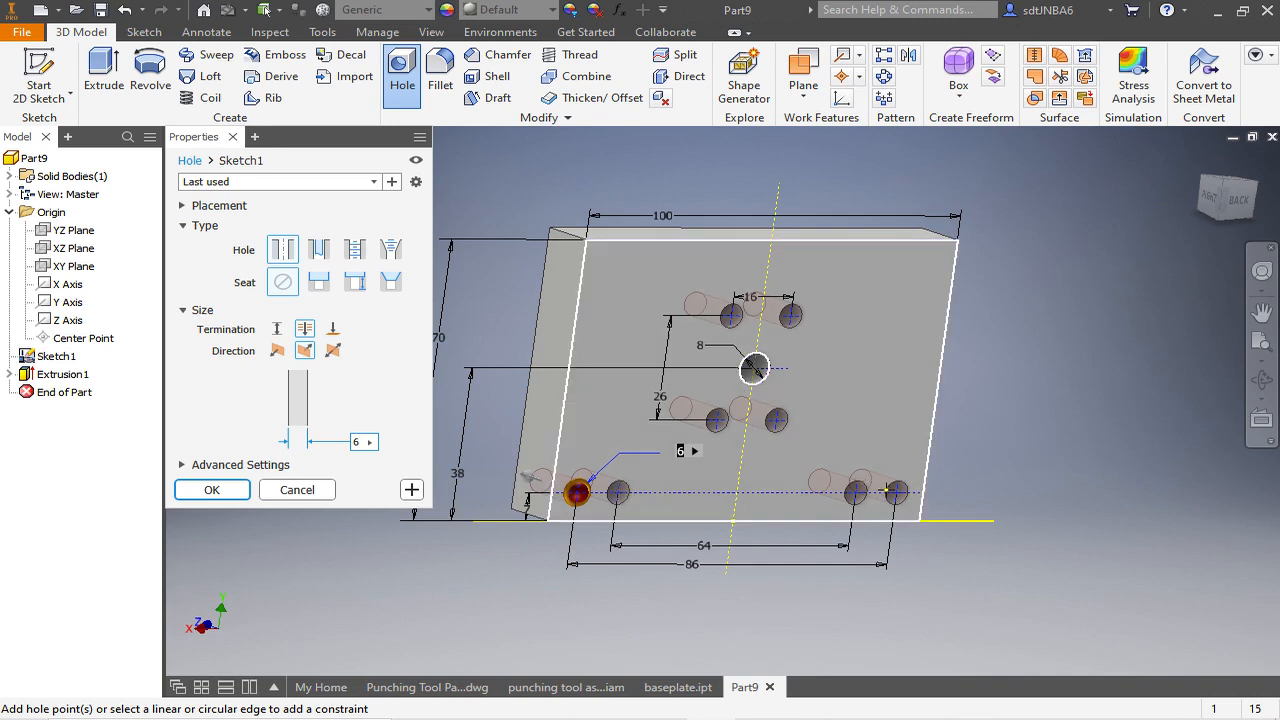
scroll(1108, 432, "up", 2)
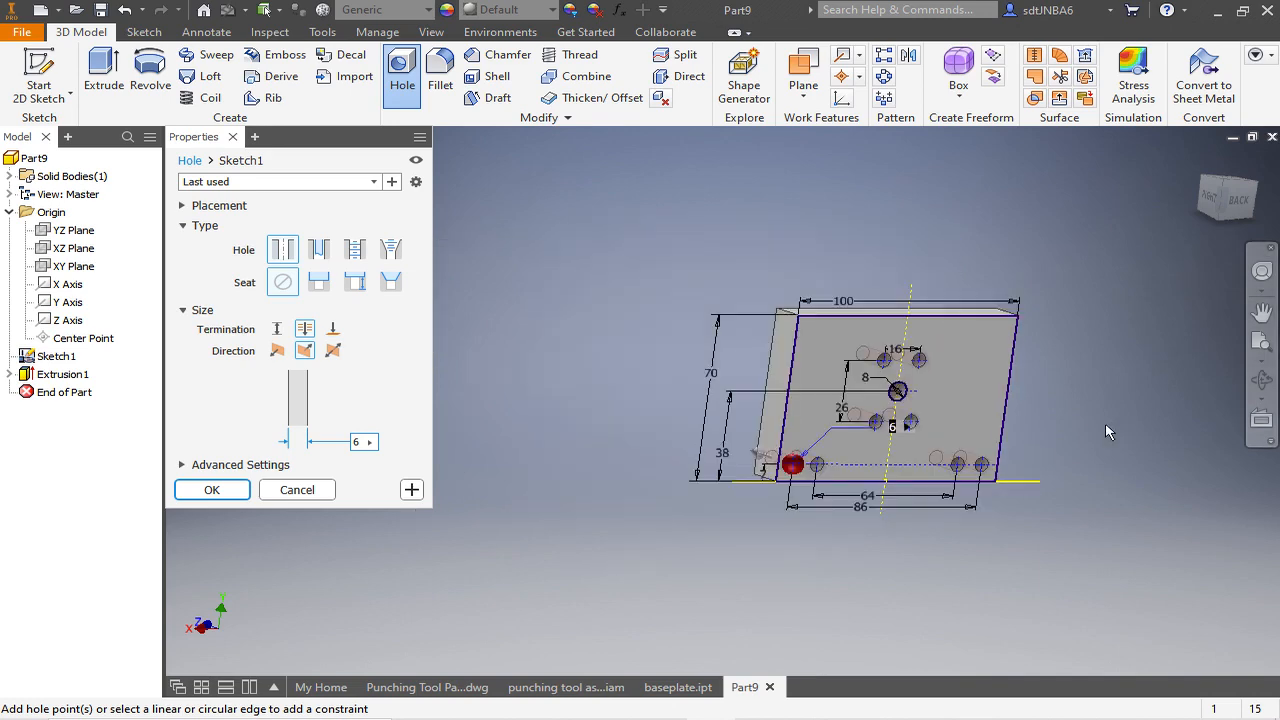
scroll(1115, 438, "down", 2)
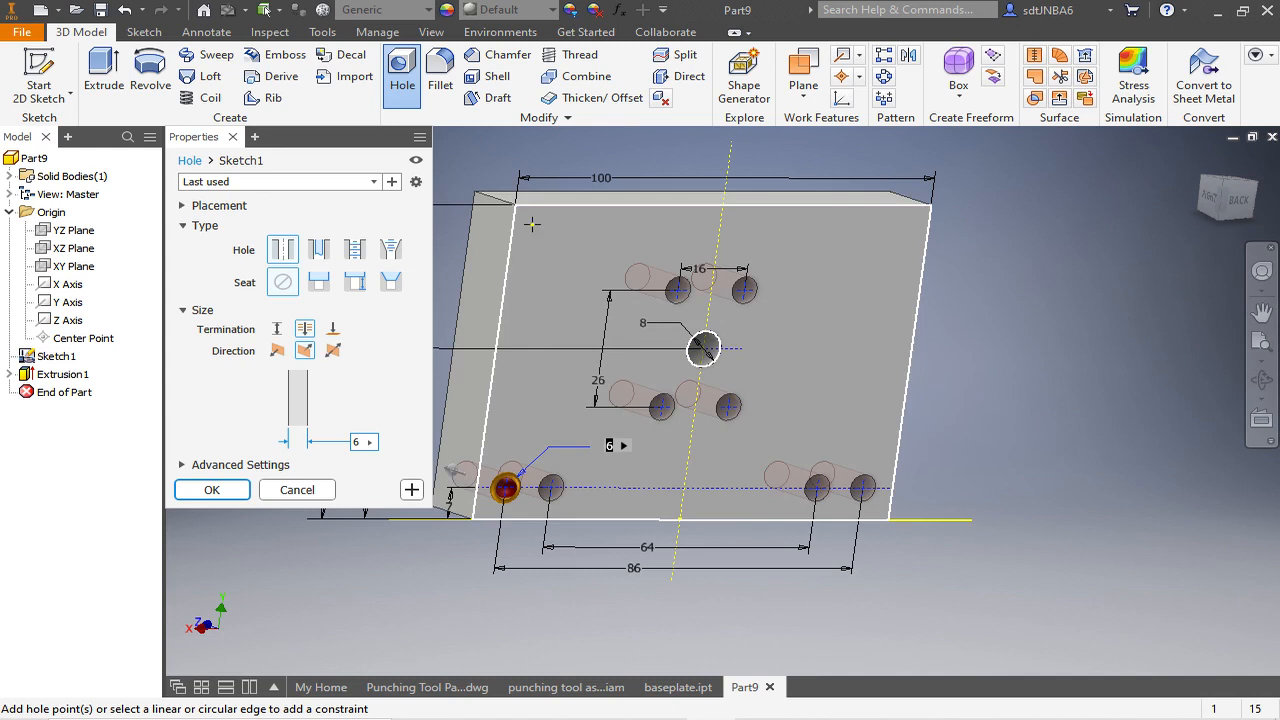
mouse_move(442, 165)
left_mouse_down()
mouse_move(470, 218)
mouse_move(584, 320)
mouse_move(850, 495)
mouse_move(1004, 555)
left_mouse_up()
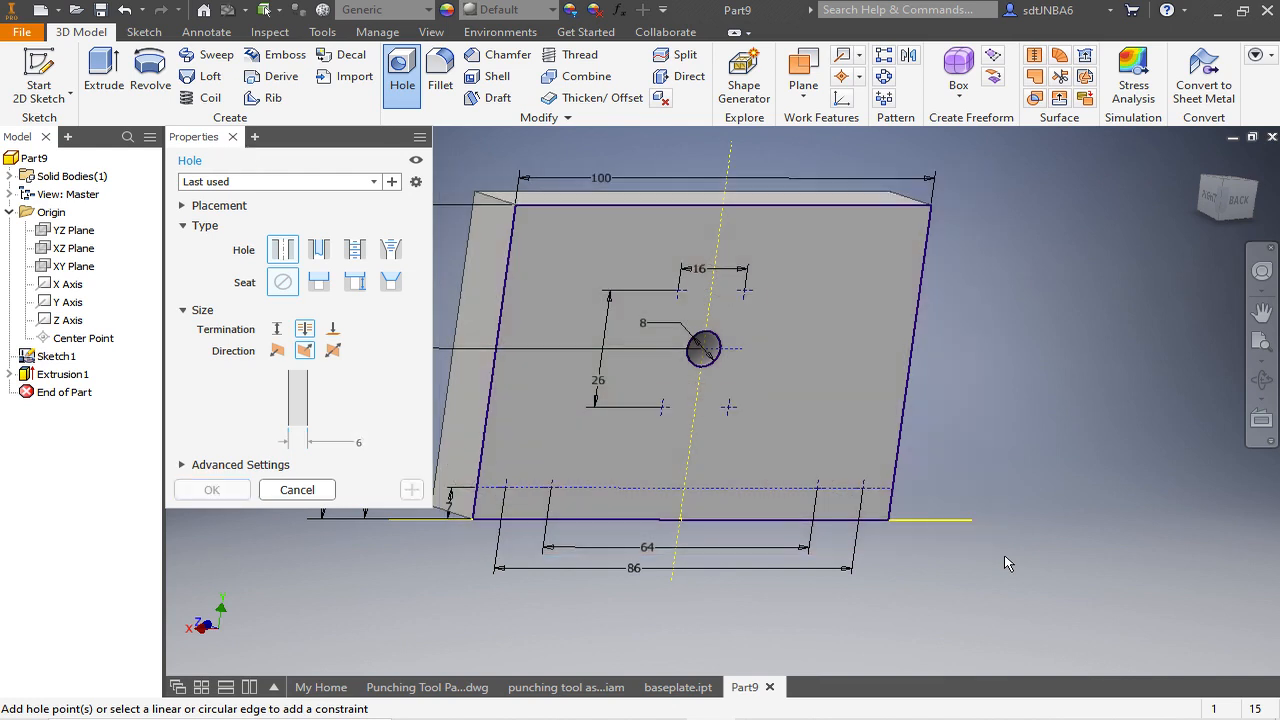
Create 6 mm simple through-all holes, flipped direction, at the upper-left and lower-right points around the central hole and the two outer lower points.
left_click(677, 292)
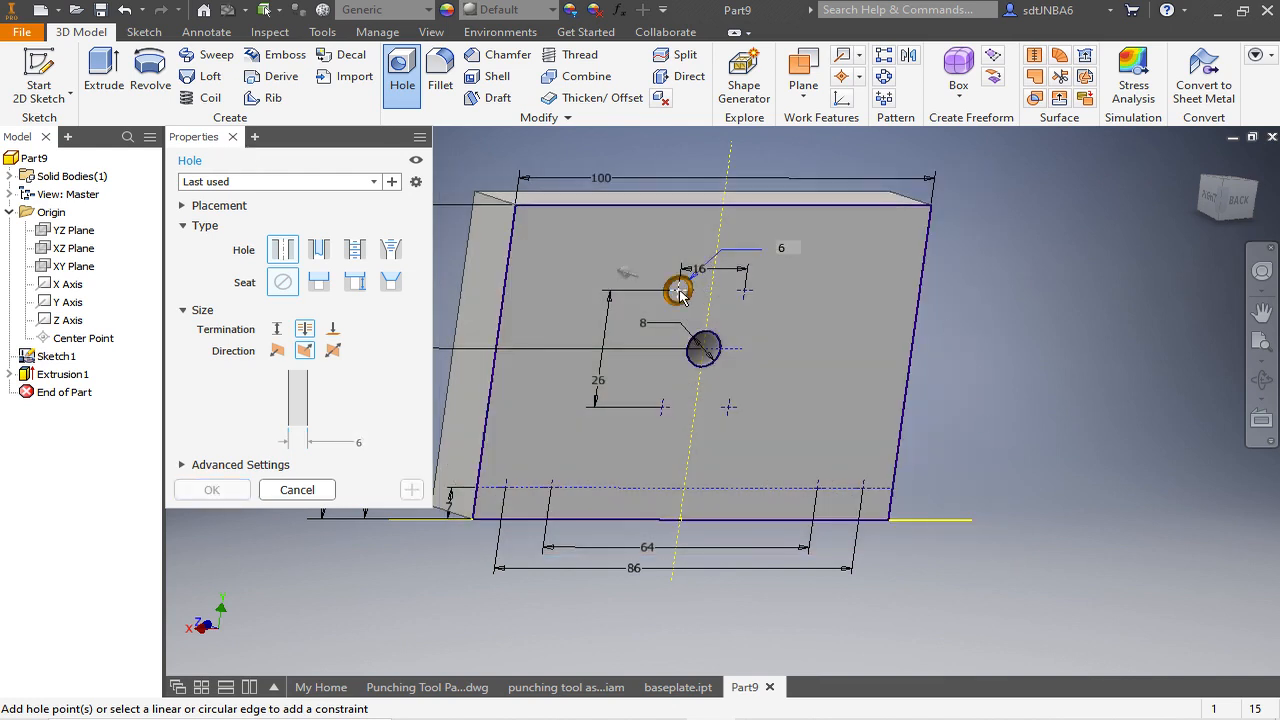
left_click(729, 408)
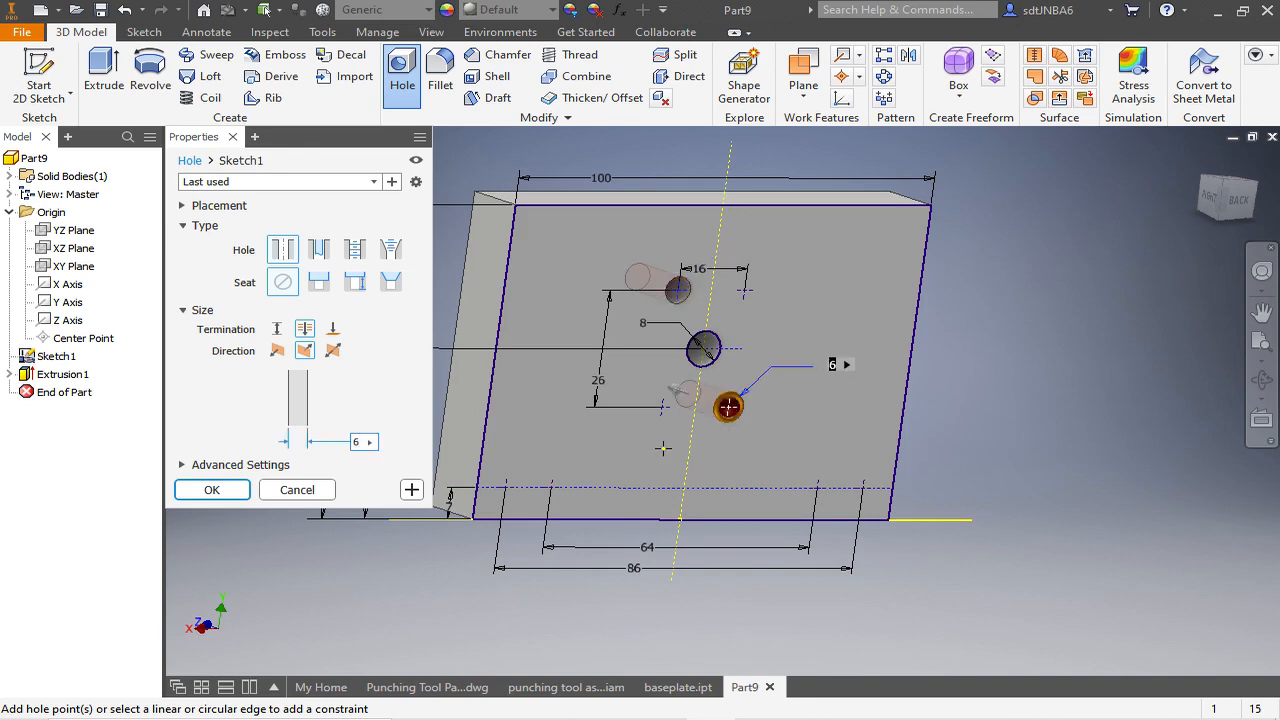
left_click(506, 488)
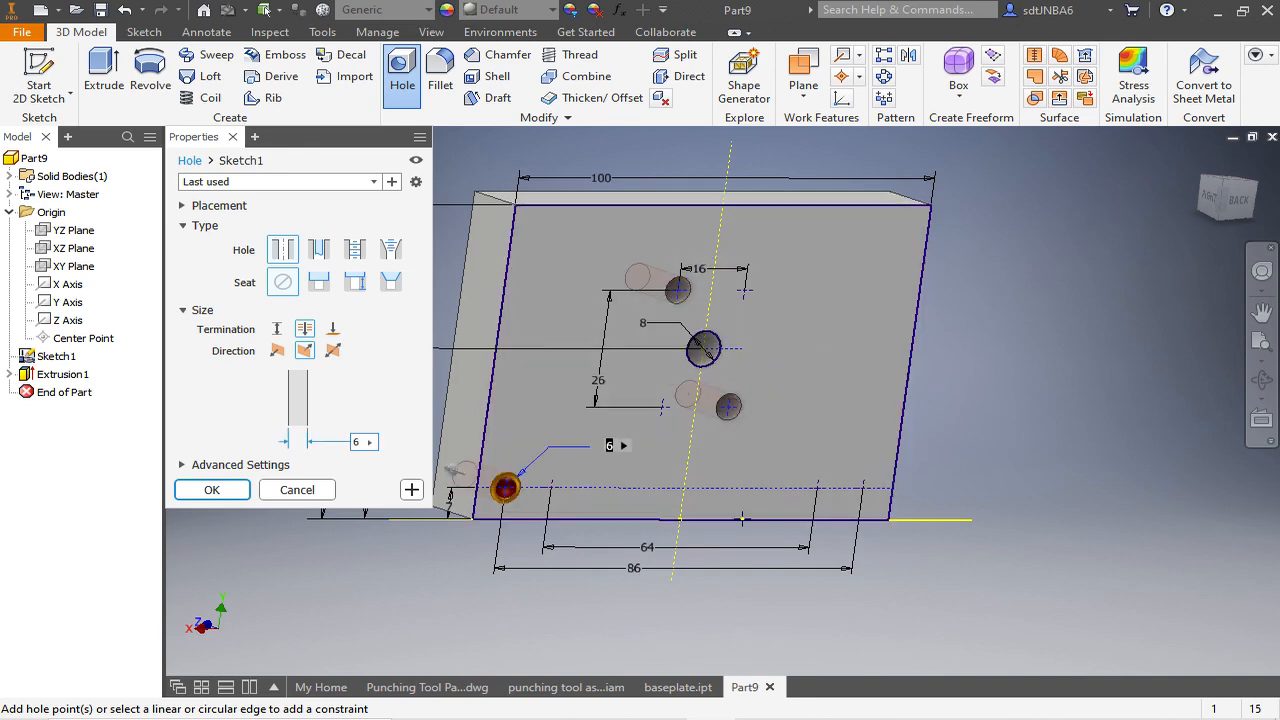
left_click(863, 489)
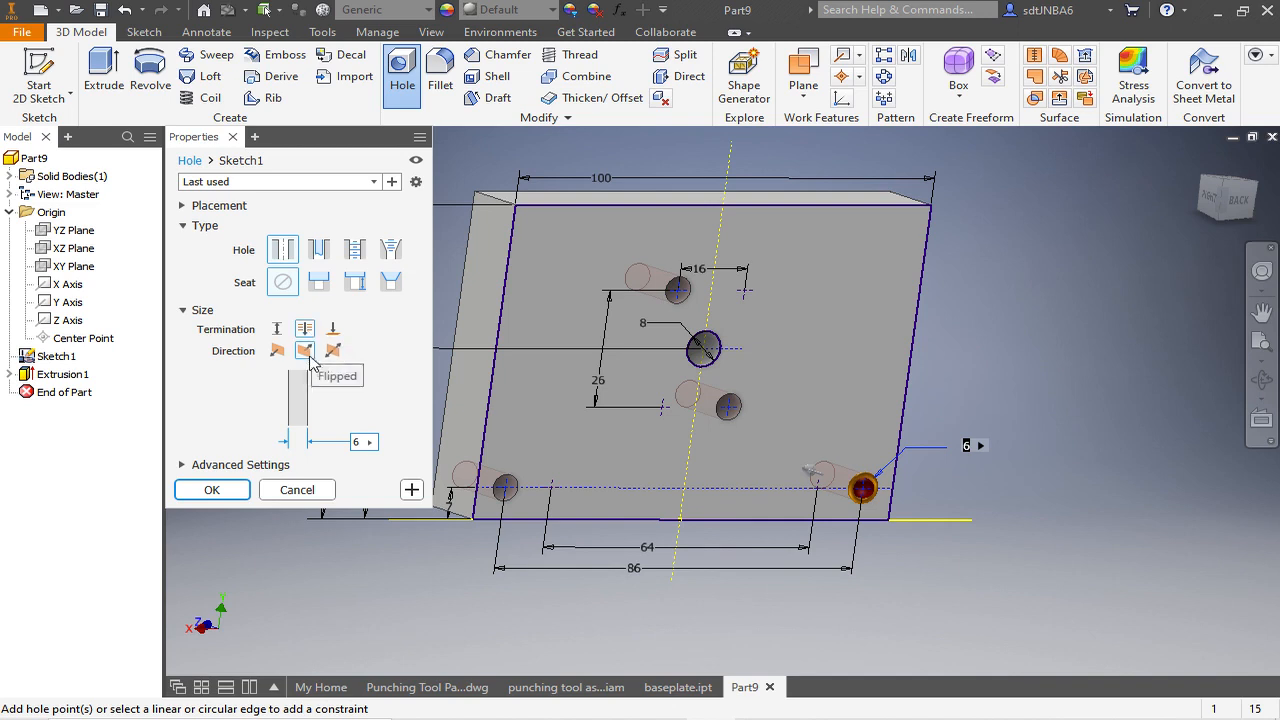
left_click(282, 358)
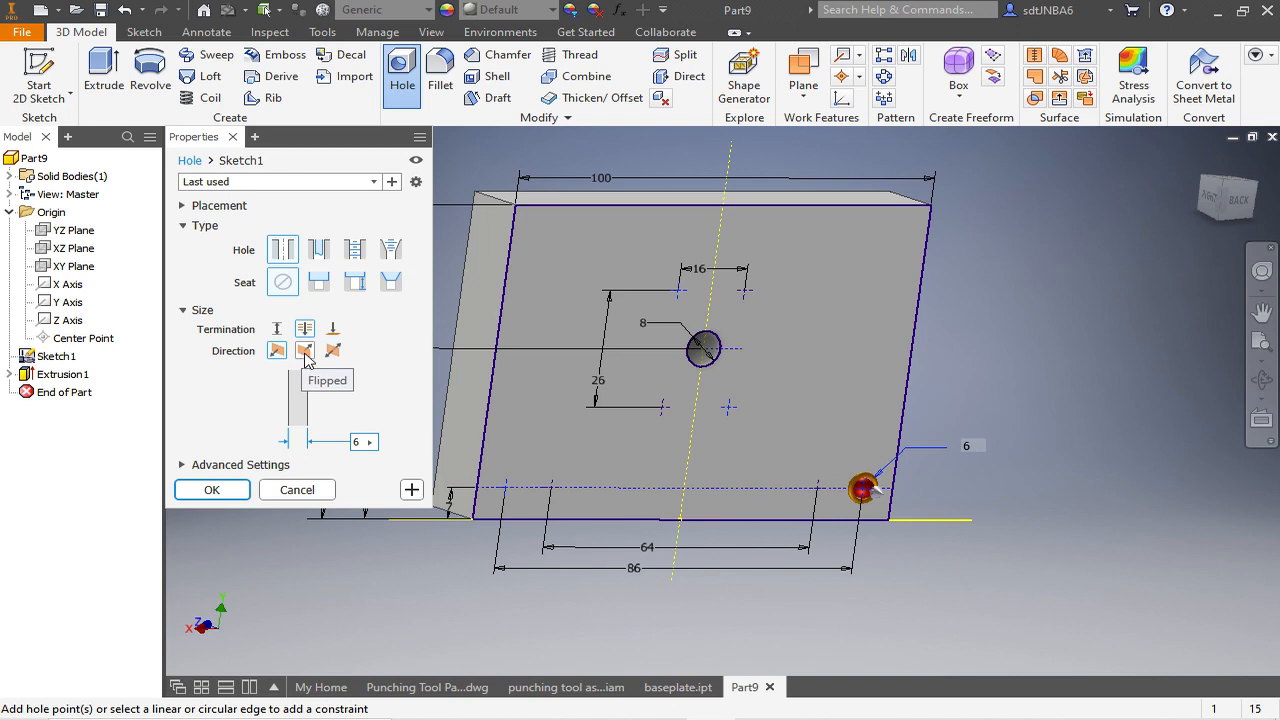
left_click(306, 356)
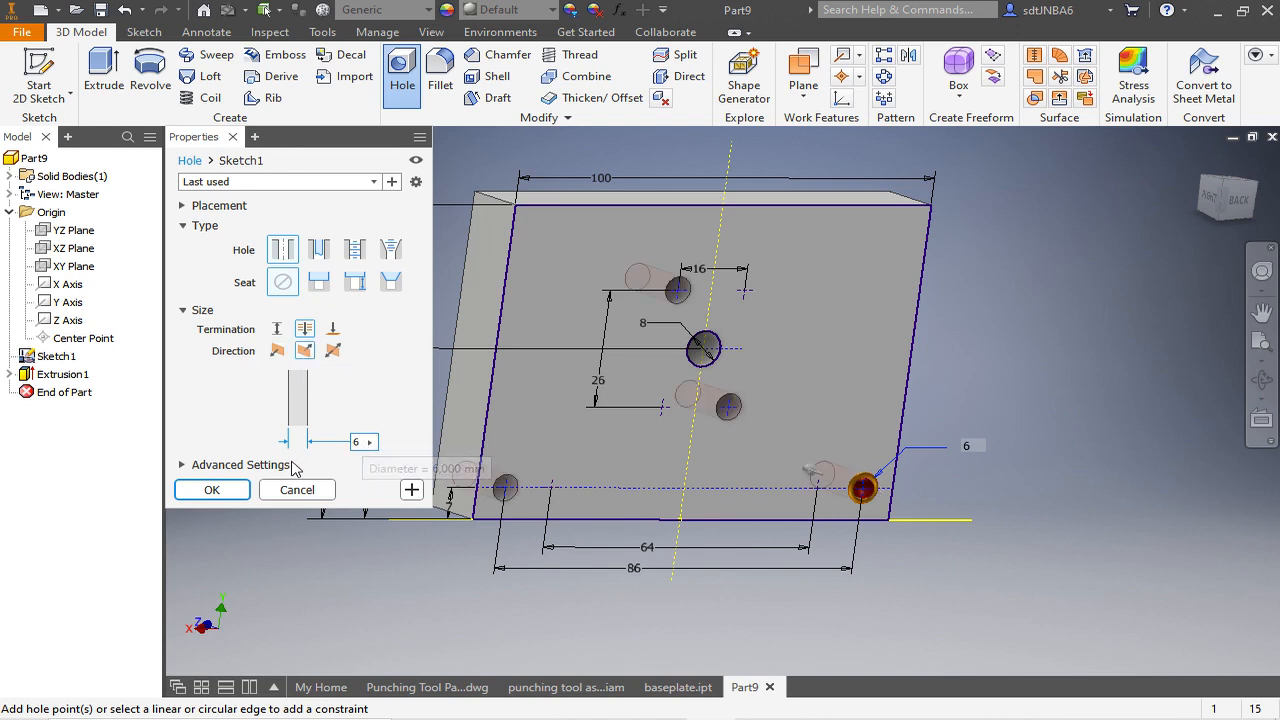
left_click(213, 491)
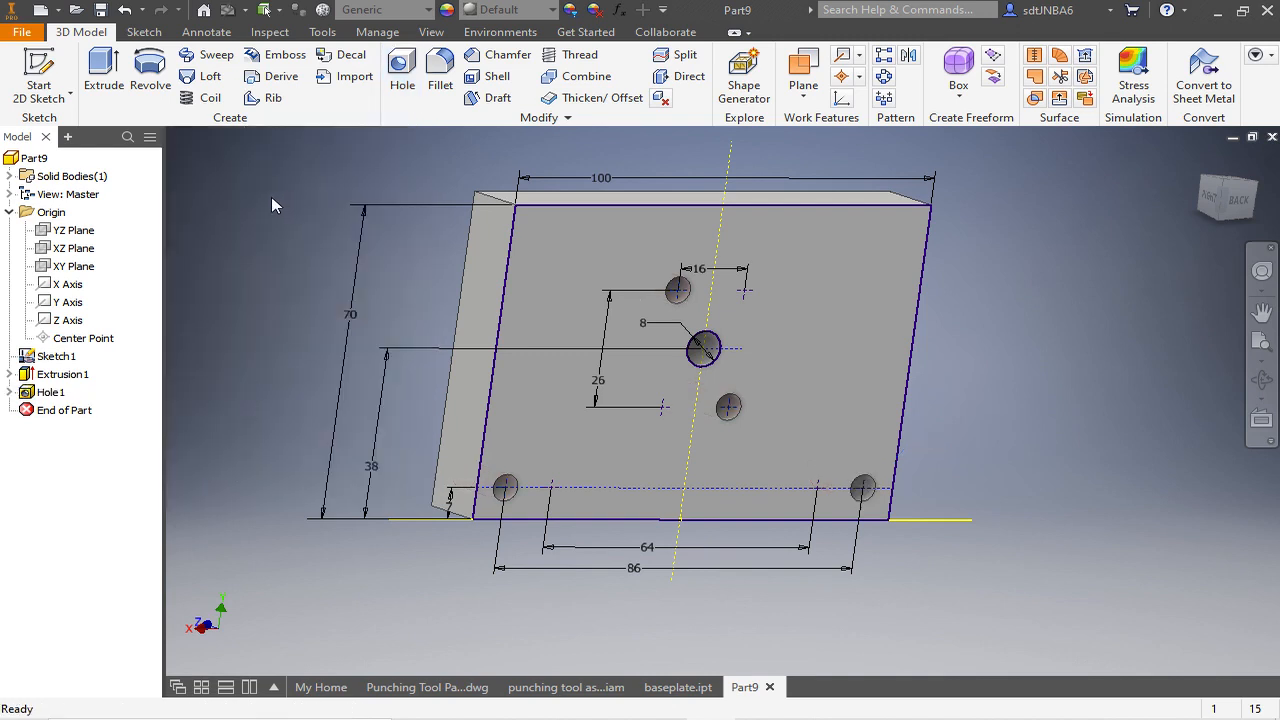
Start another Hole feature, clear its preselected points, and define a tapped ISO Metric profile M6x1 hole, through all with full-depth thread.
left_click(384, 88)
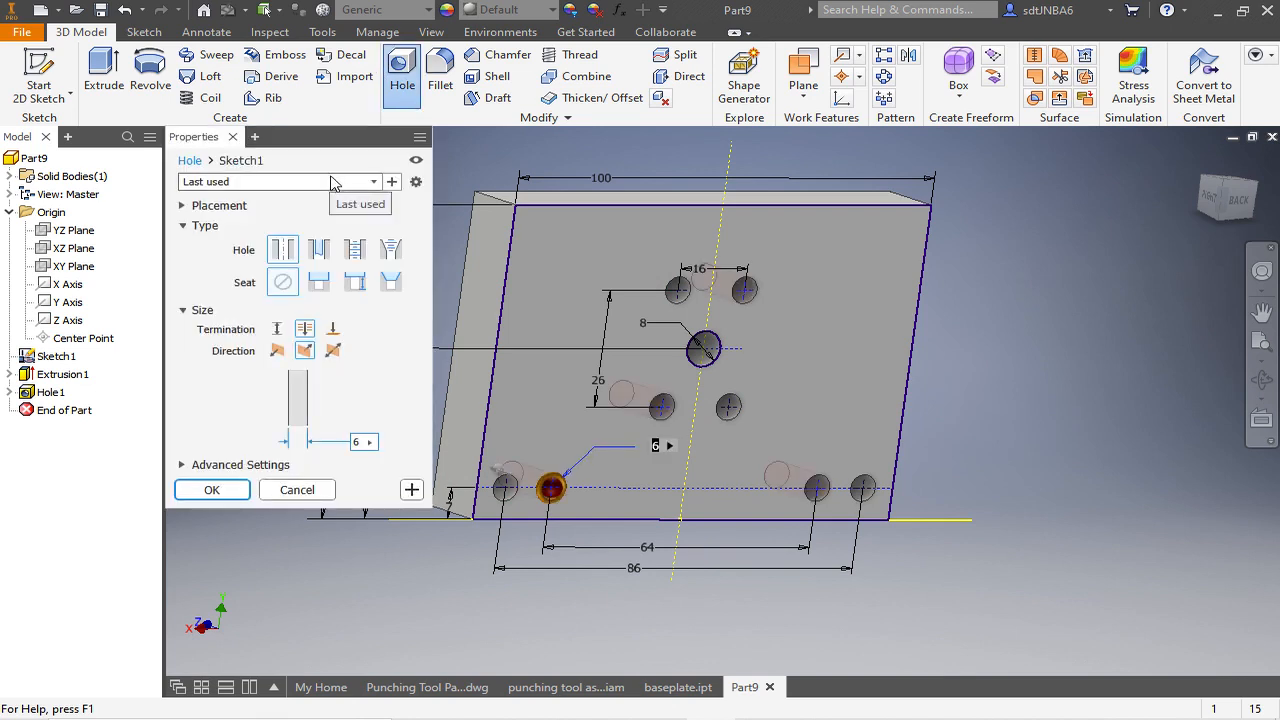
left_click_drag(444, 156, 1037, 576)
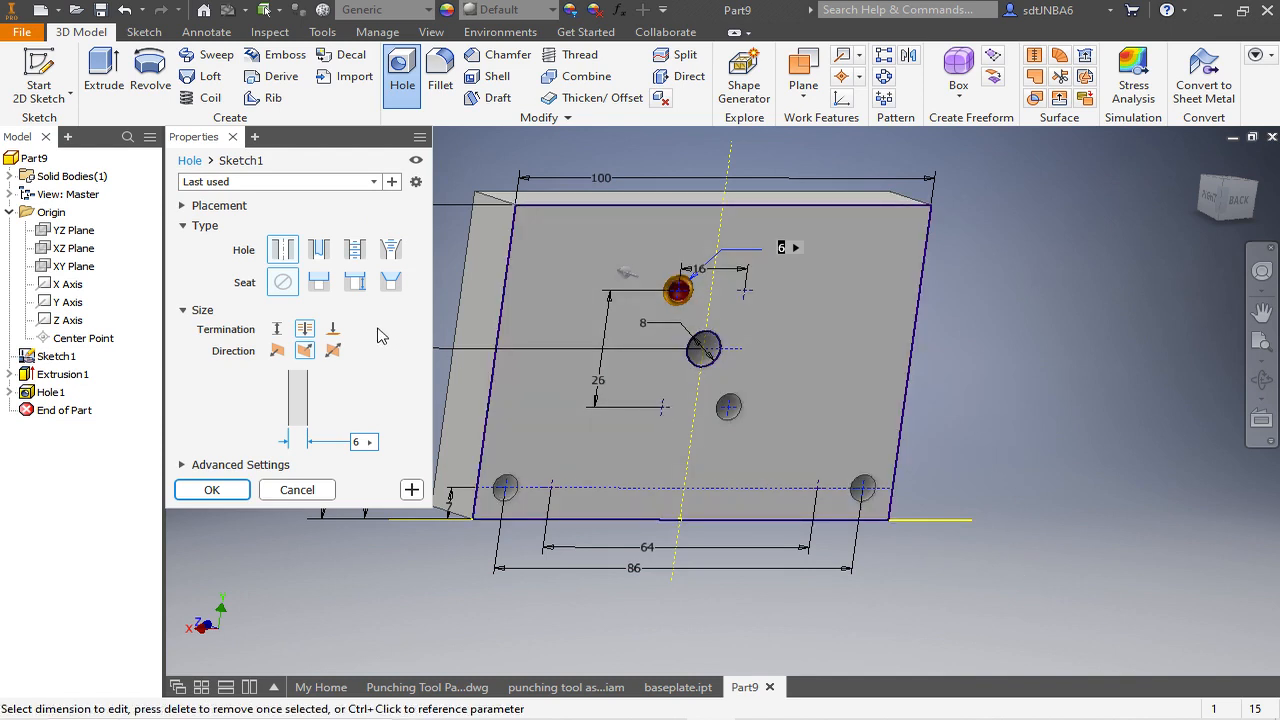
left_click(359, 254)
left_click(409, 331)
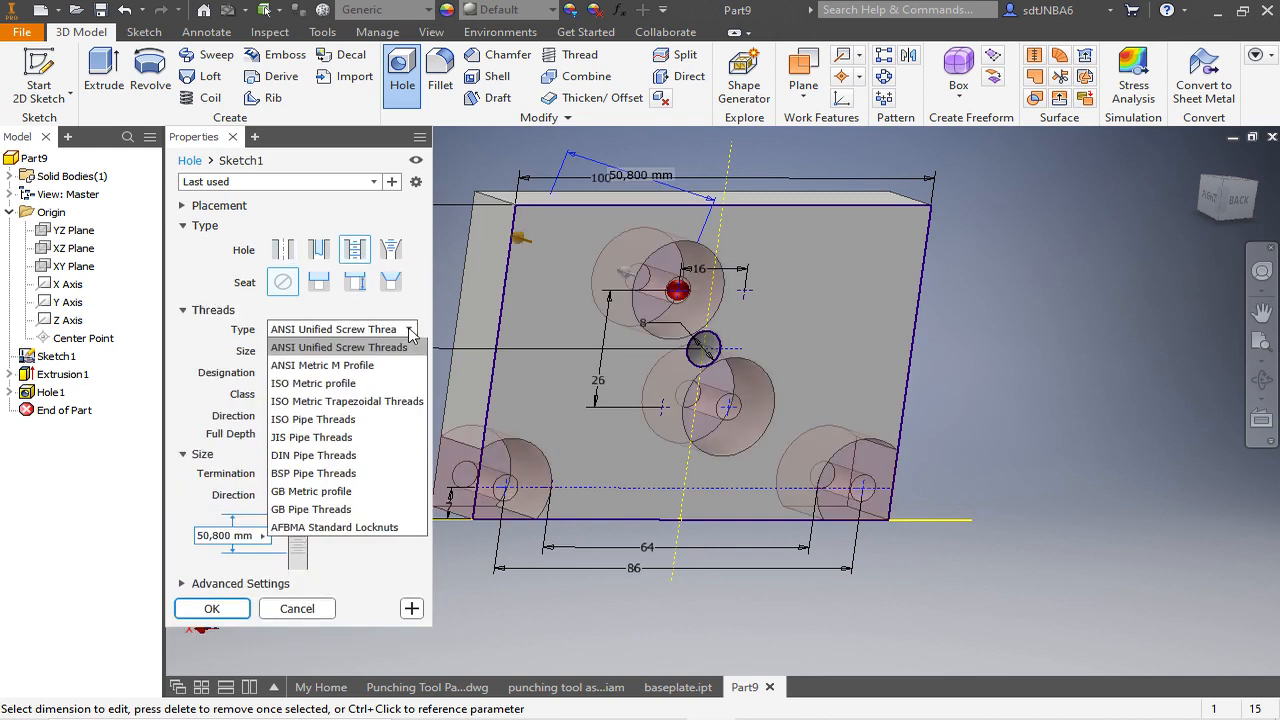
left_click(360, 384)
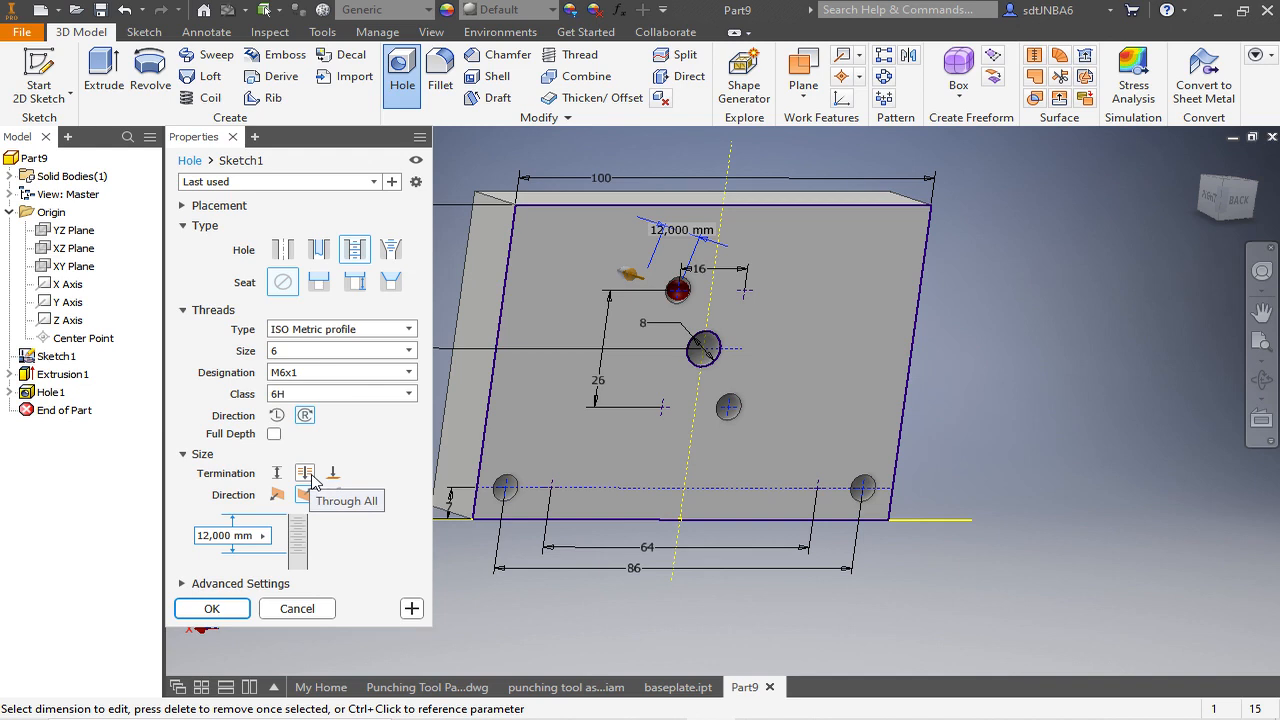
left_click(273, 436)
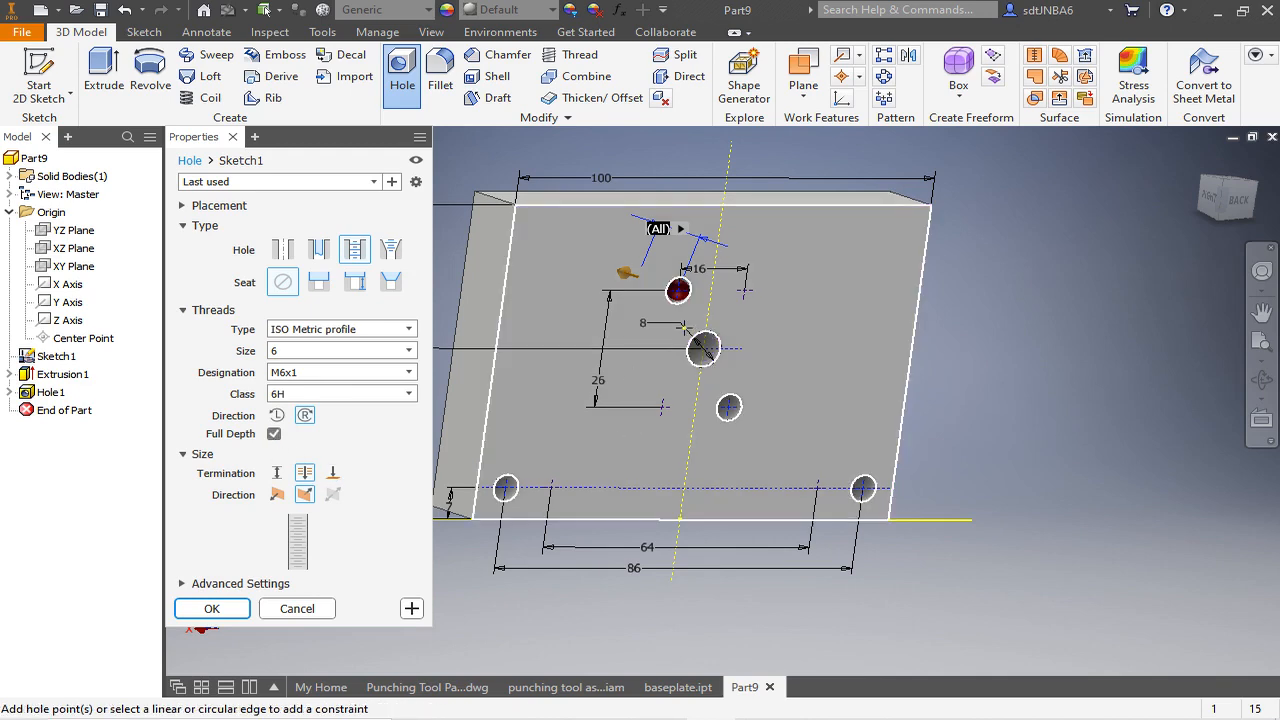
Create the tapped M6x1 holes at the upper-right and lower-left points around the central hole.
left_click(745, 290)
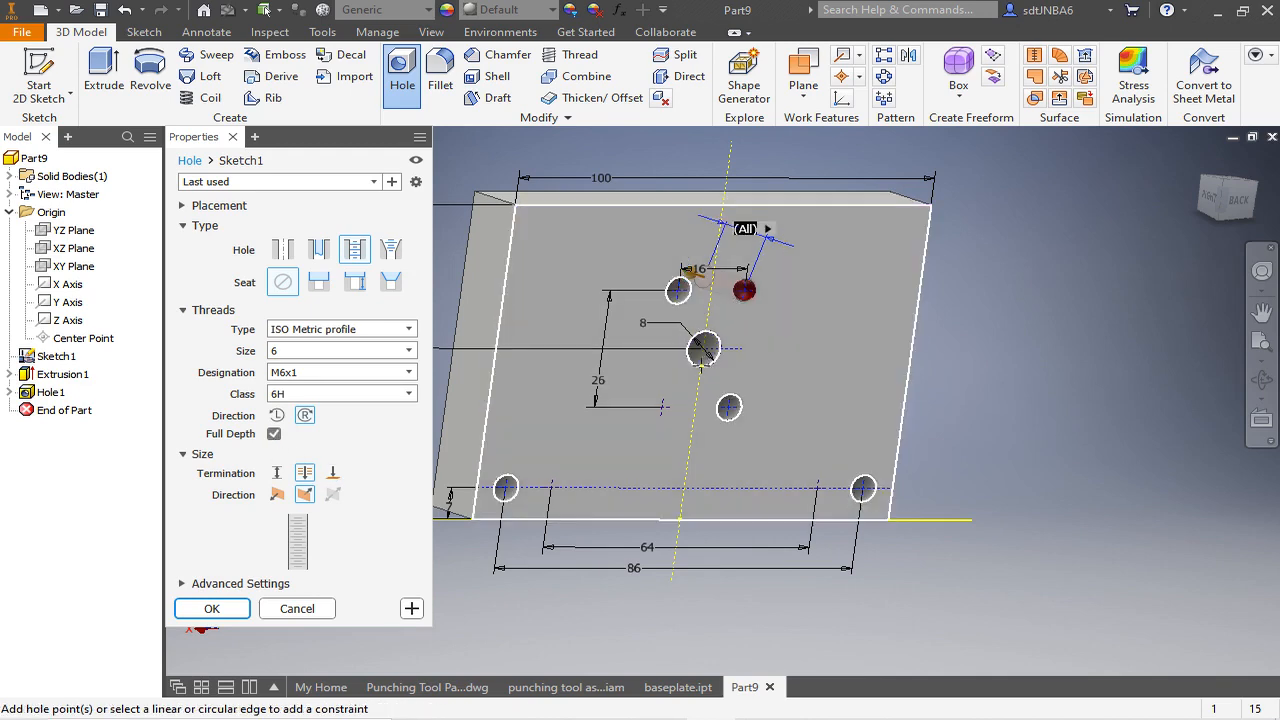
left_click(662, 407)
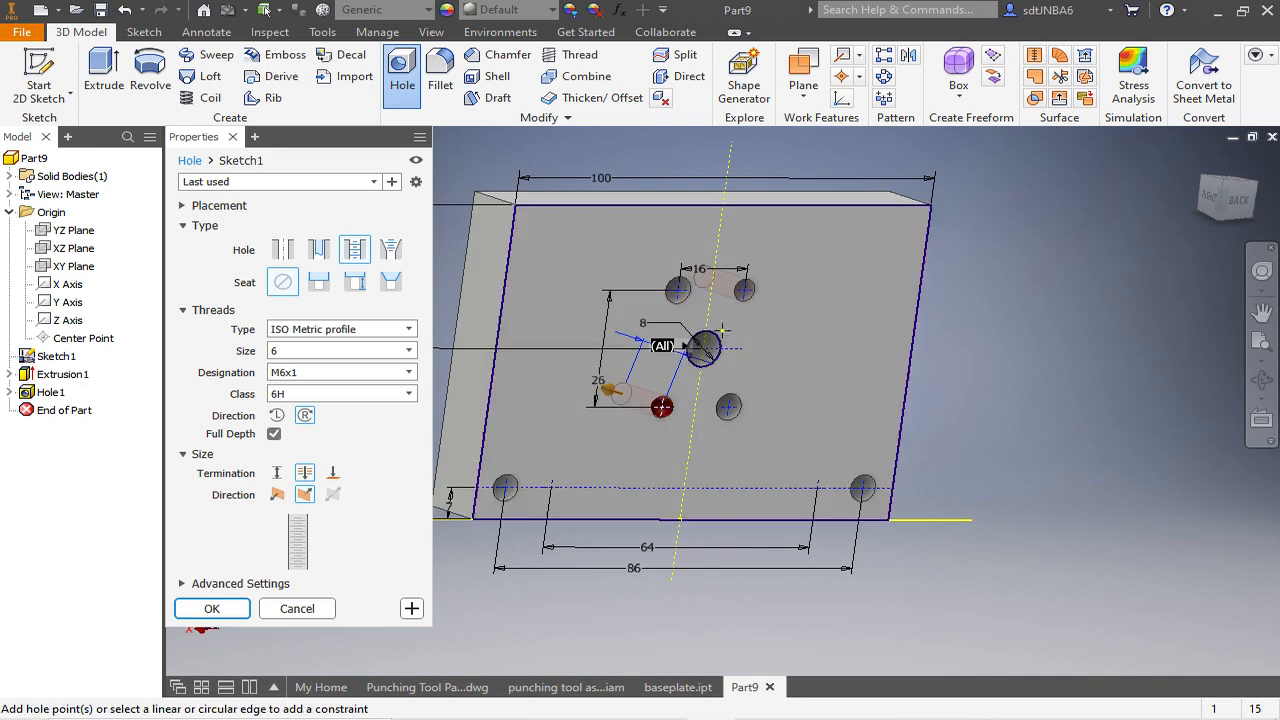
left_click(210, 609)
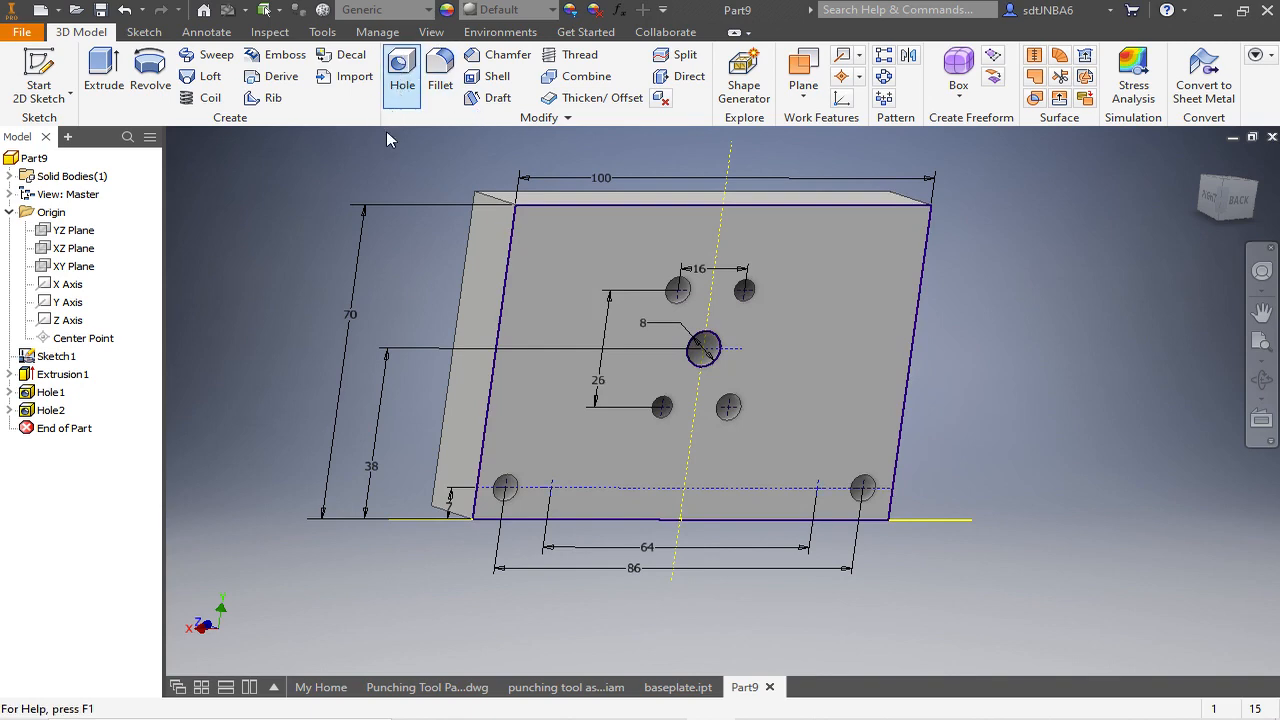
Create counterbored through-all clearance holes for ISO Socket Head Cap Screw ISO 4762, size M6, normal fit, at the two inner lower points.
left_click(402, 85)
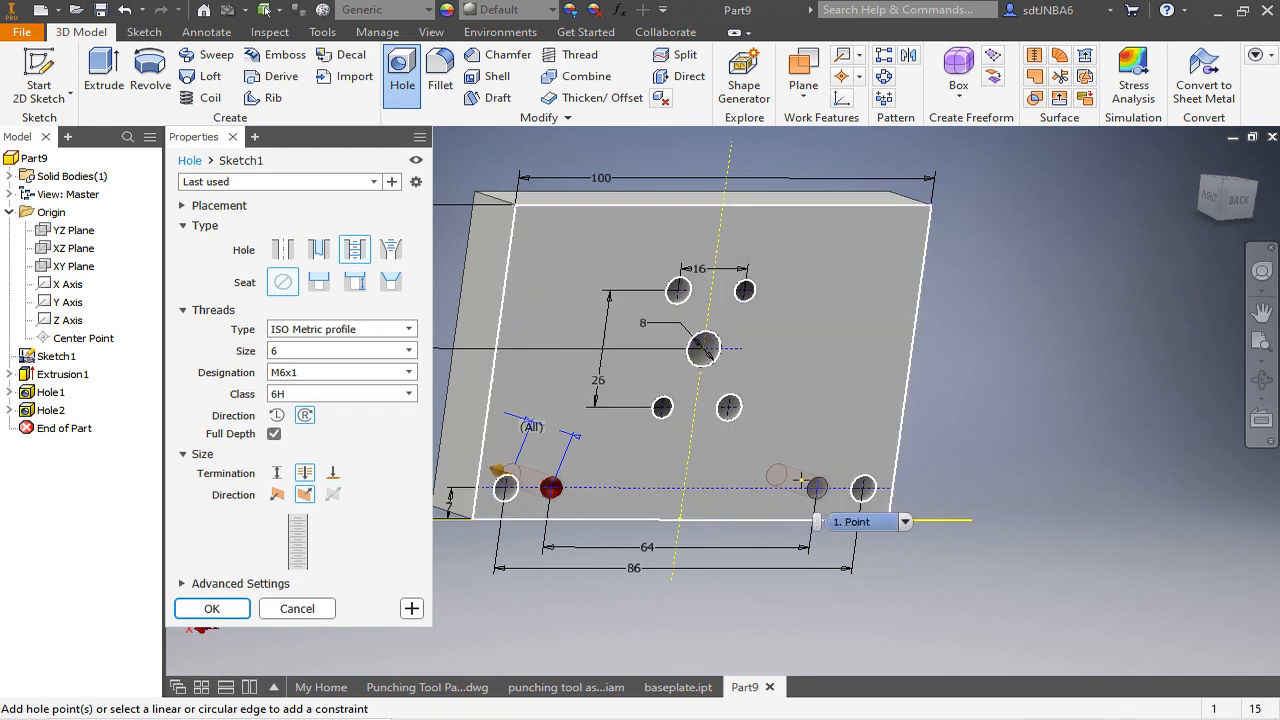
left_click(327, 251)
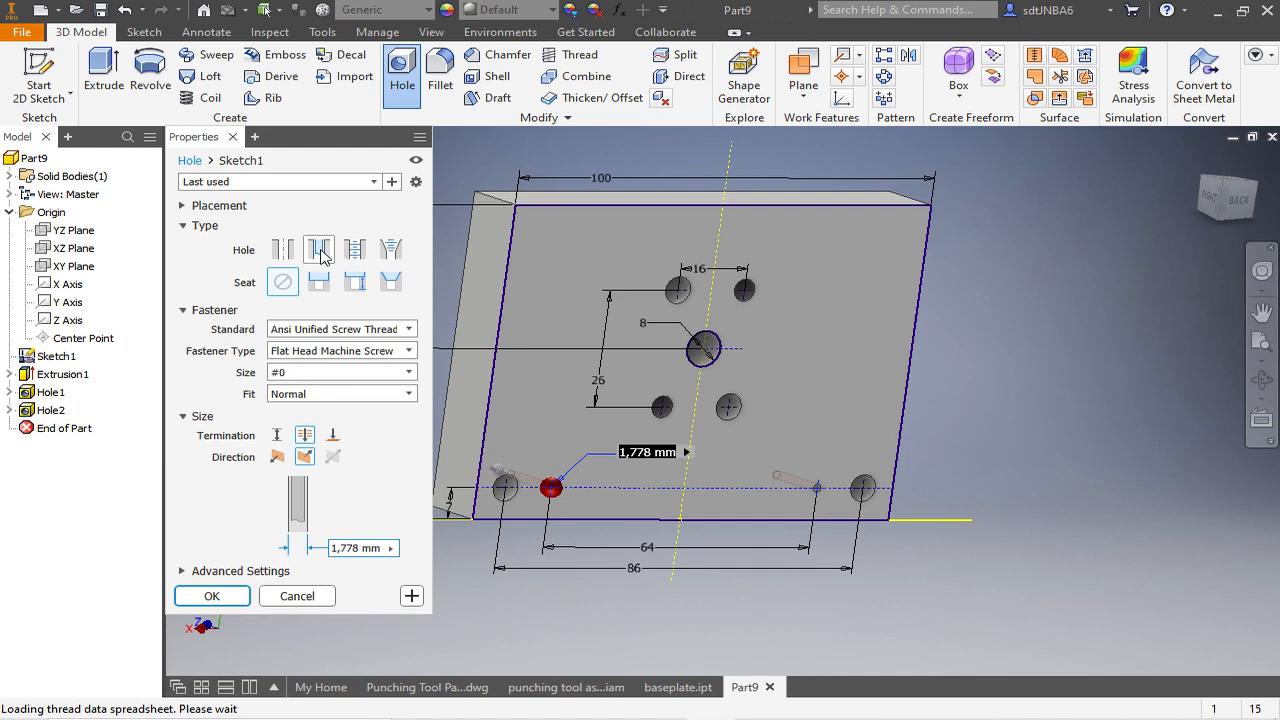
left_click(325, 285)
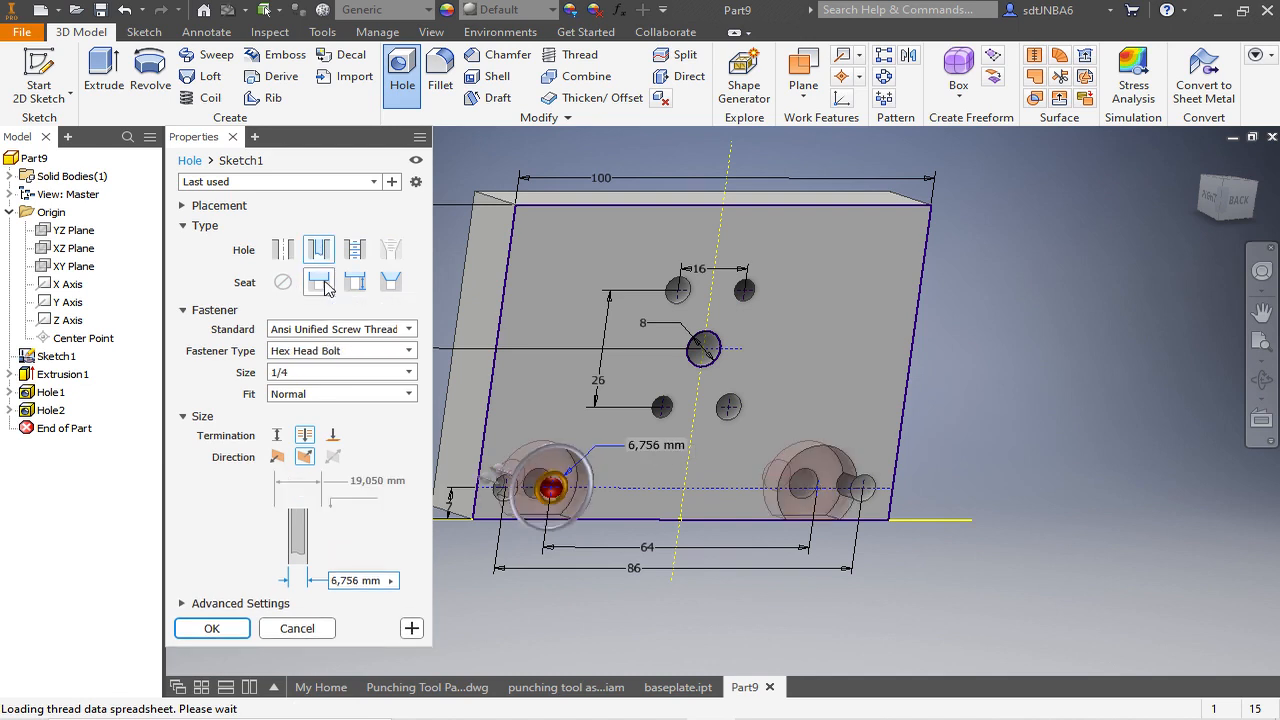
left_click(409, 330)
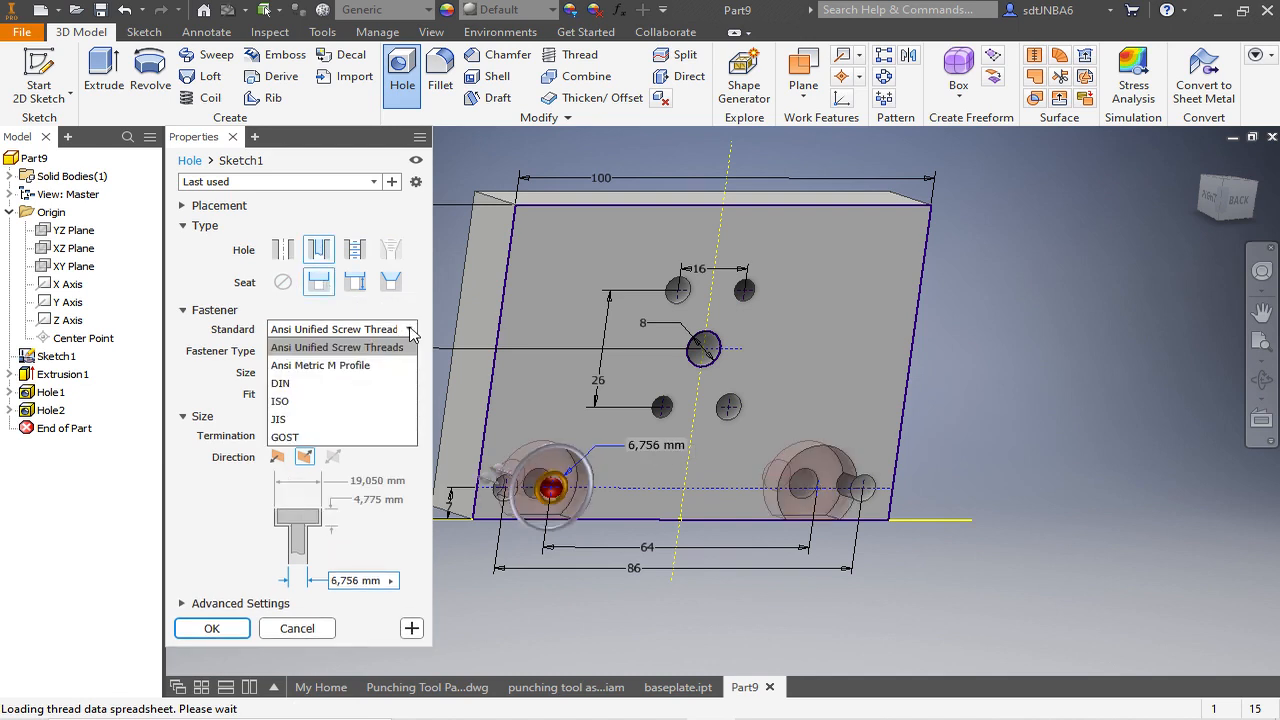
left_click(300, 401)
left_click(409, 351)
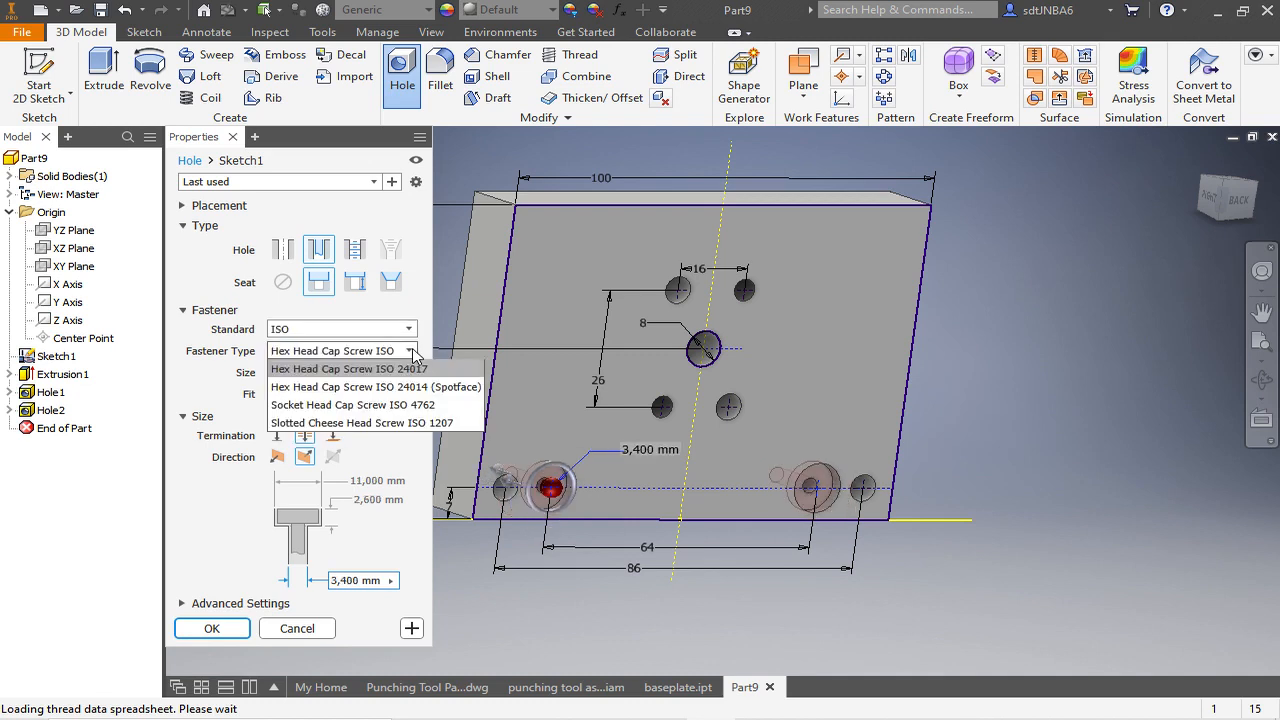
left_click(416, 404)
left_click(409, 372)
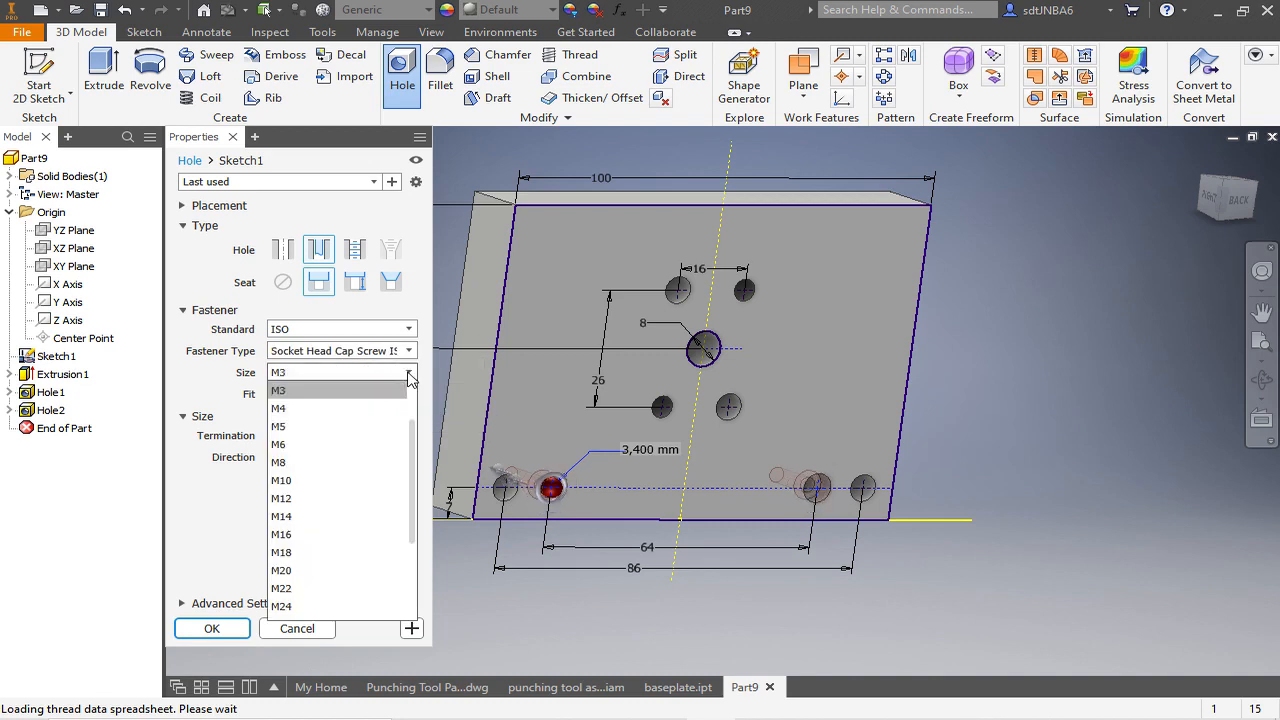
left_click(362, 446)
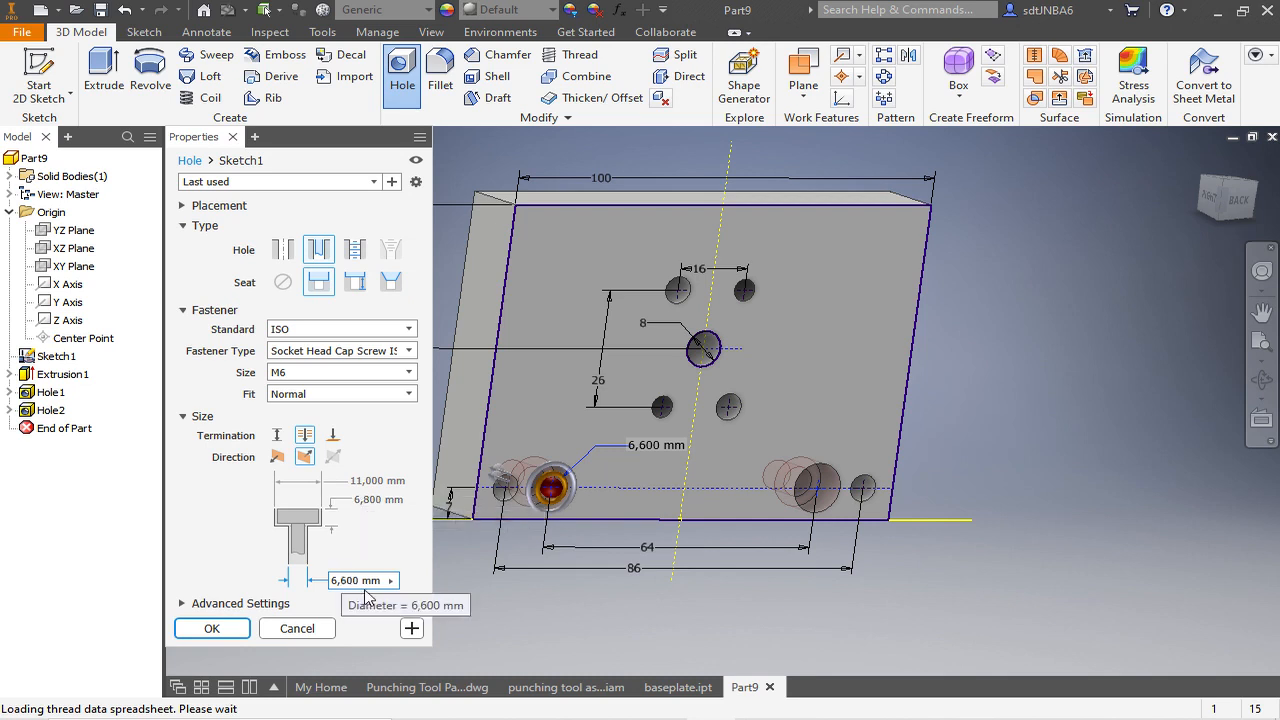
left_click(232, 630)
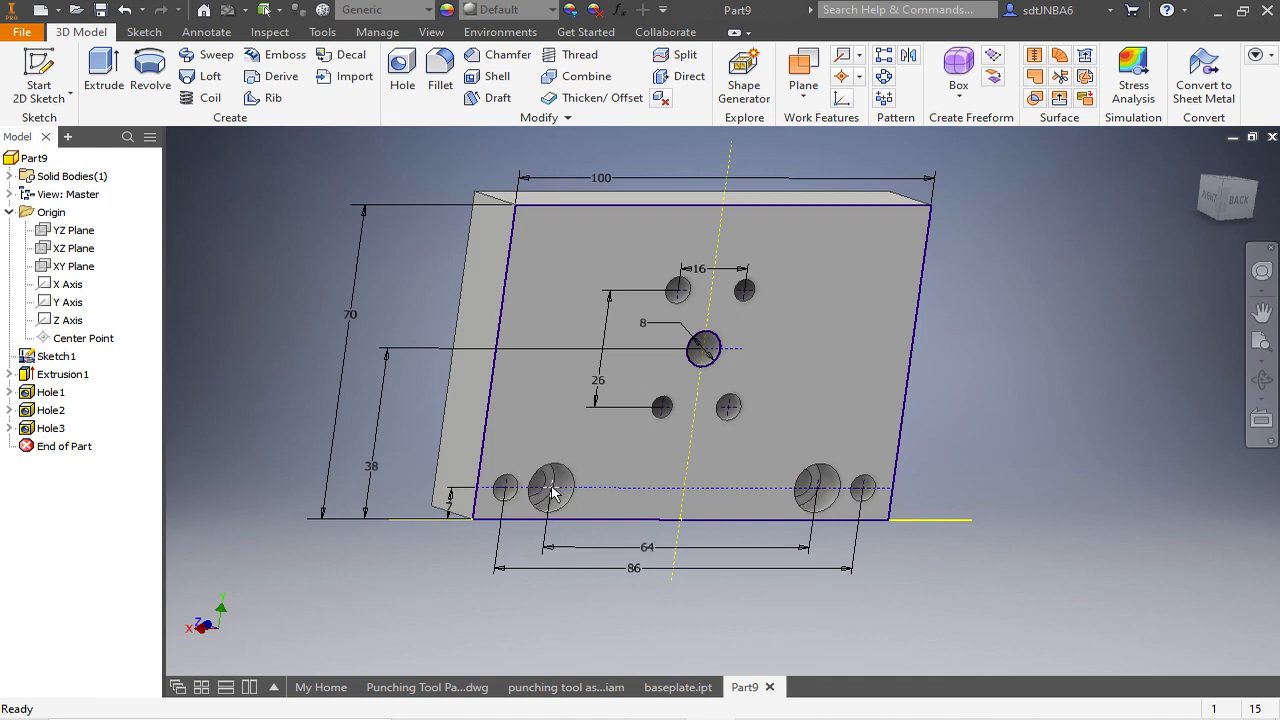
Edit the counterbored hole feature, clear and reselect its inner lower point beside the outer plain hole, and accept the feature.
right_click(42, 431)
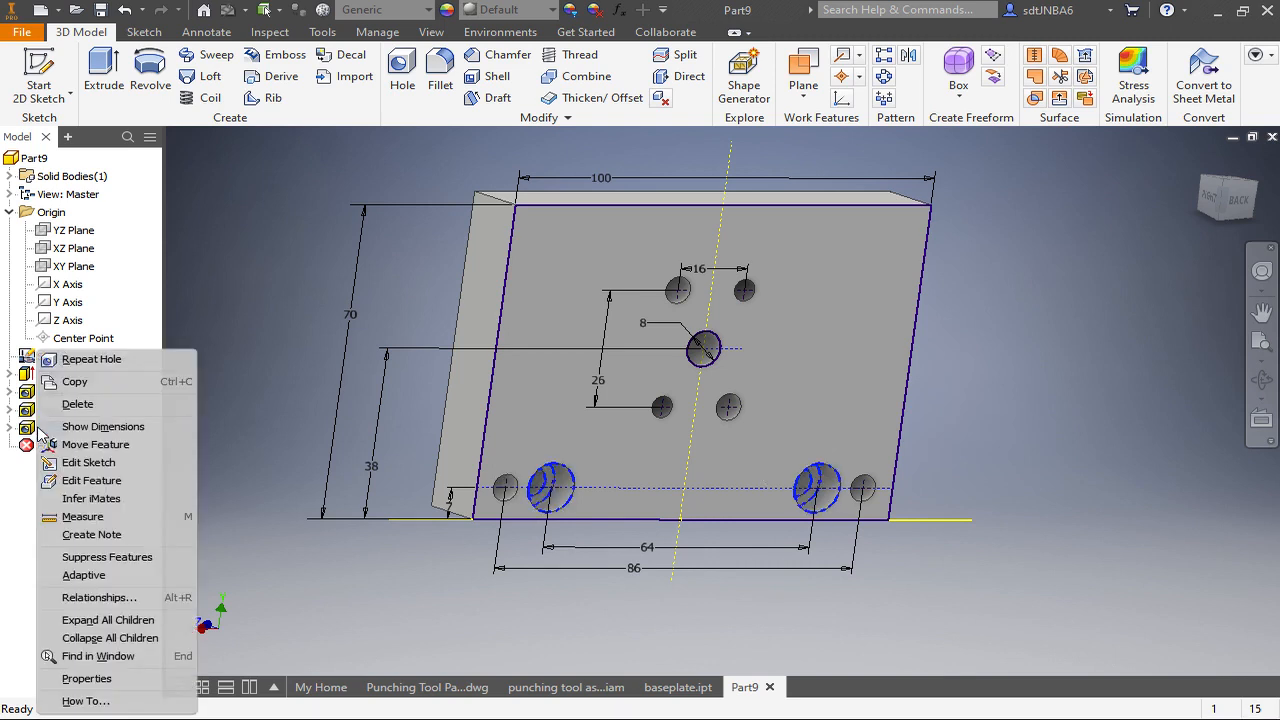
left_click(90, 481)
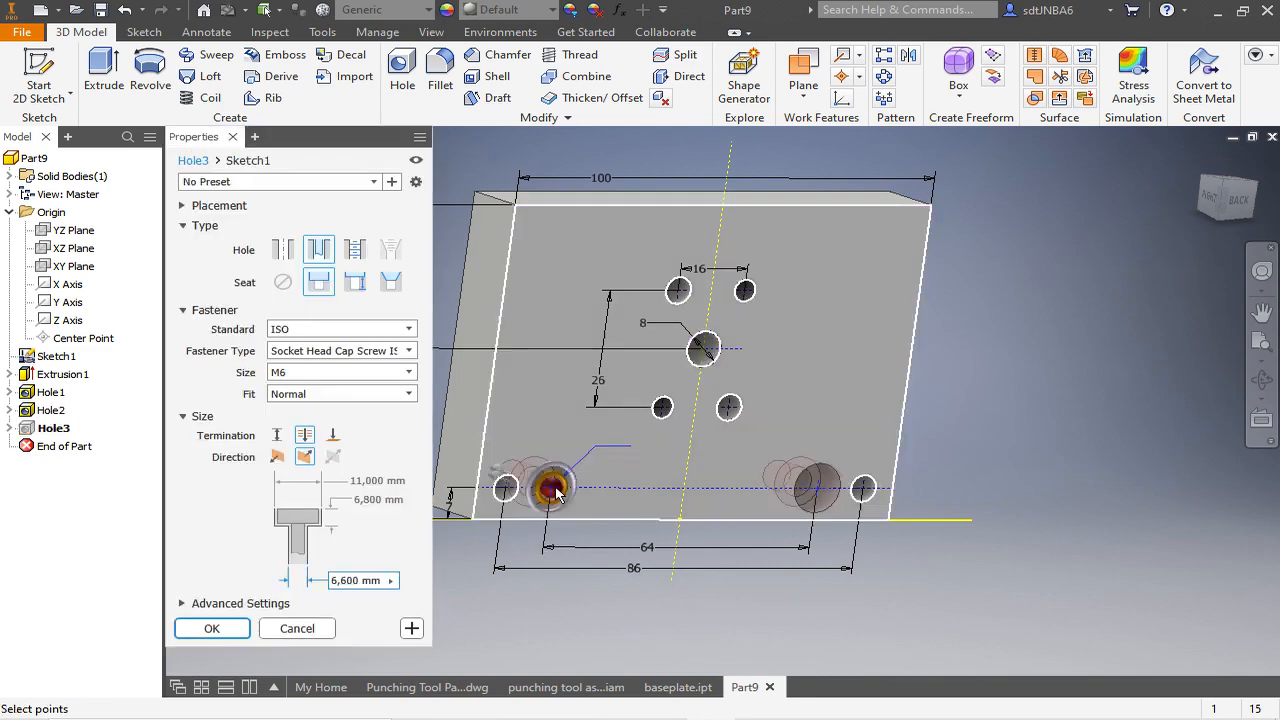
scroll(560, 492, "up", 4)
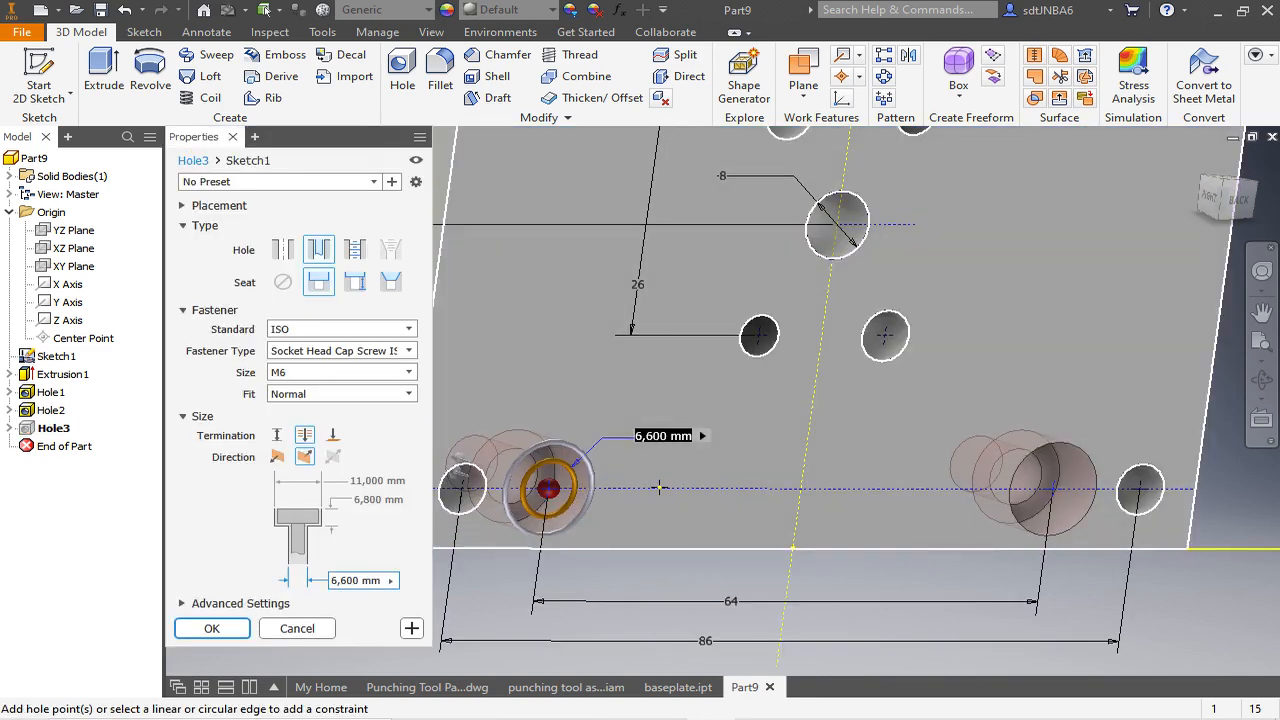
scroll(637, 490, "down", 3)
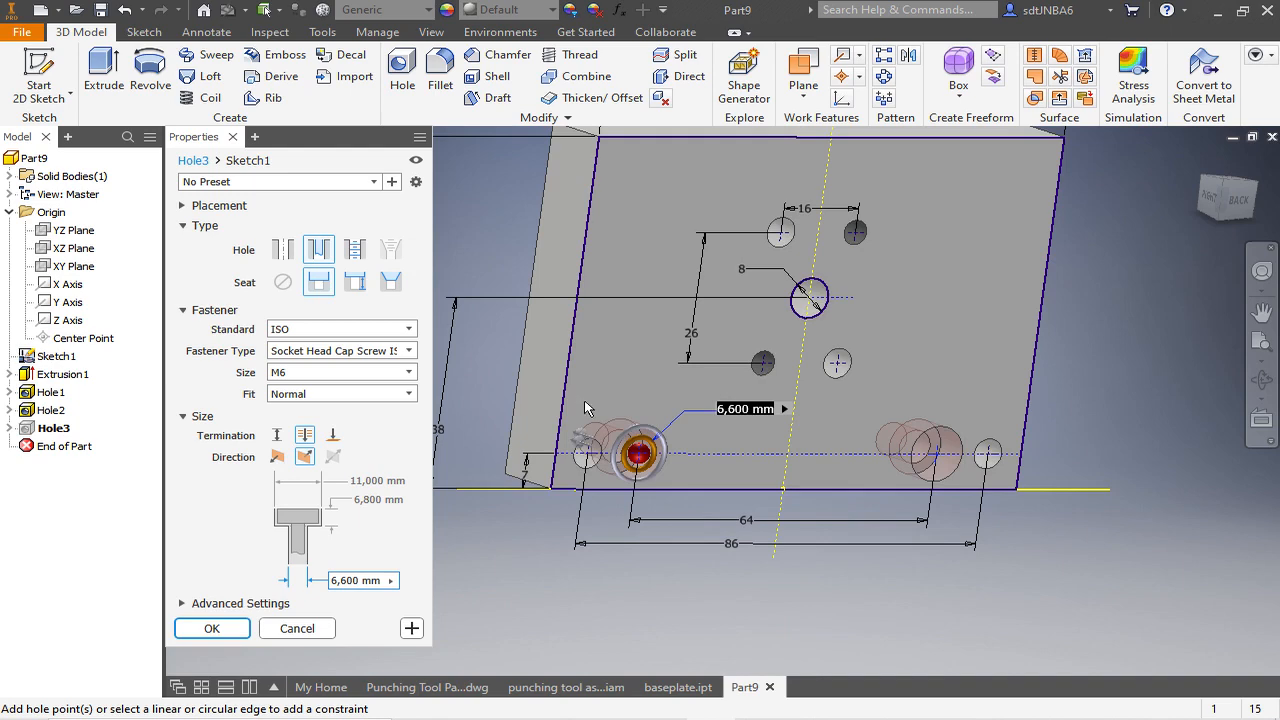
left_click_drag(620, 458, 704, 517)
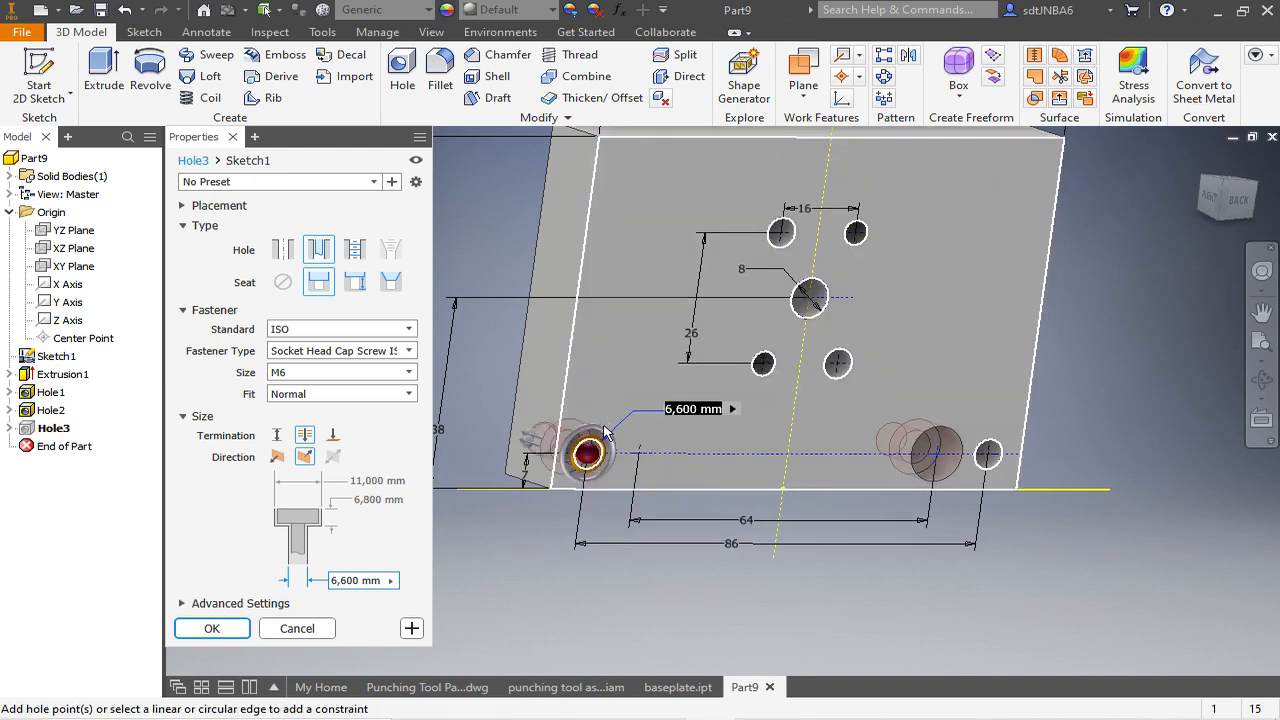
left_click_drag(482, 386, 652, 522)
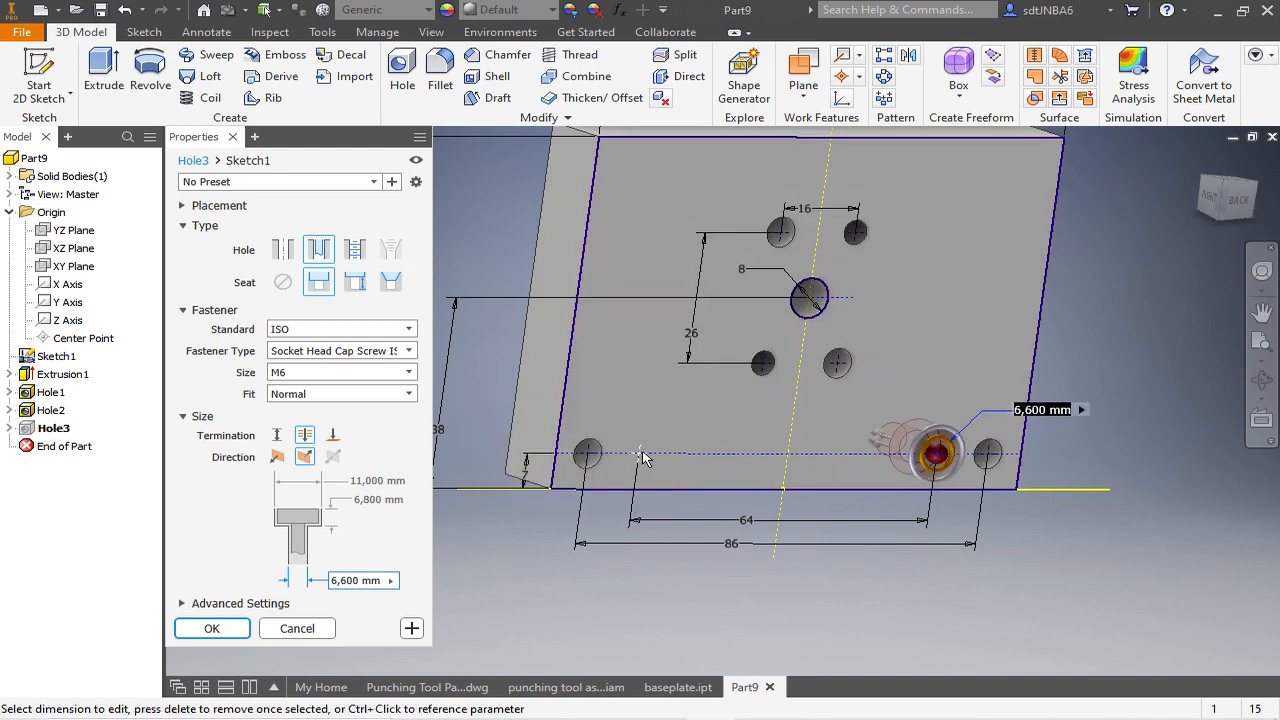
left_click(641, 459)
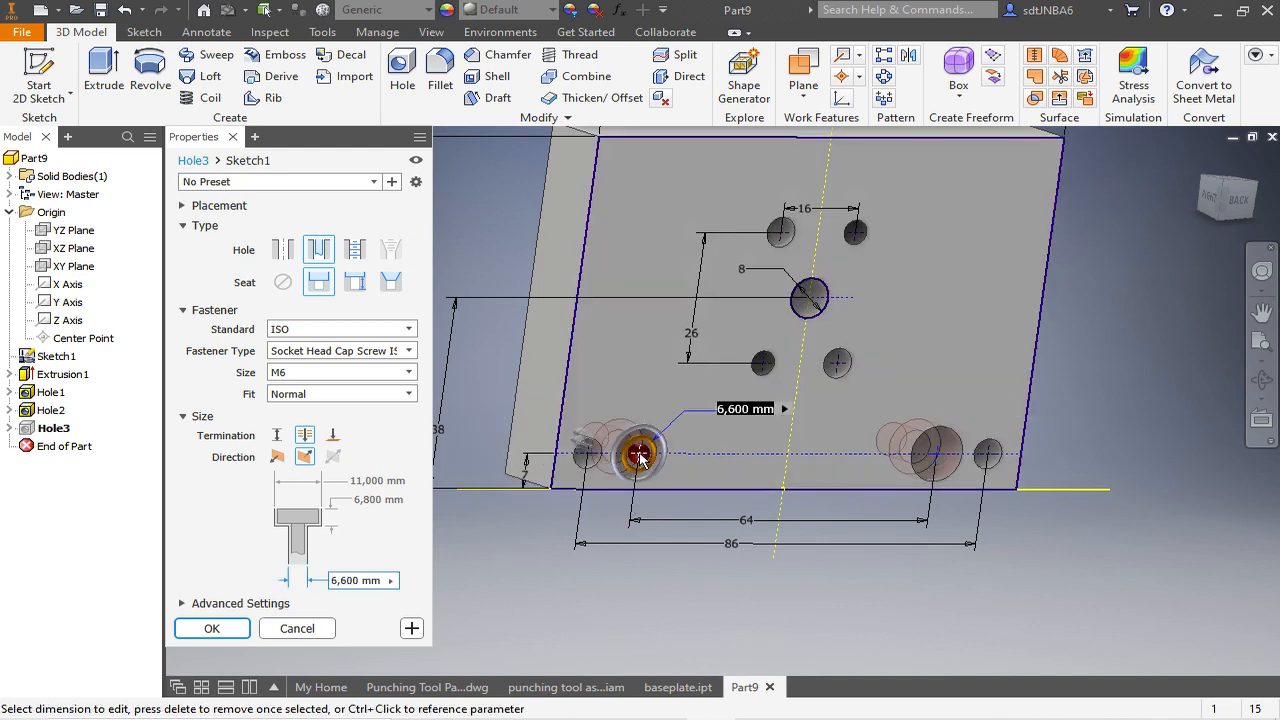
scroll(643, 462, "up", 2)
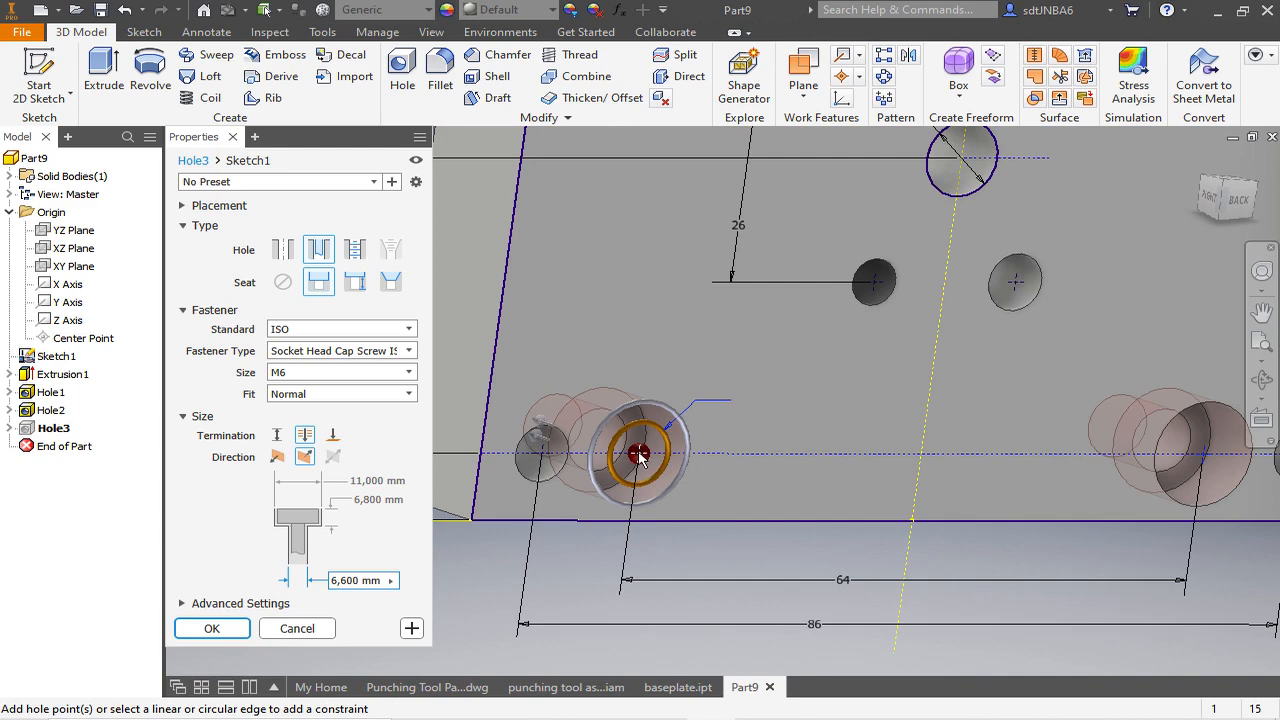
scroll(640, 456, "up", 5)
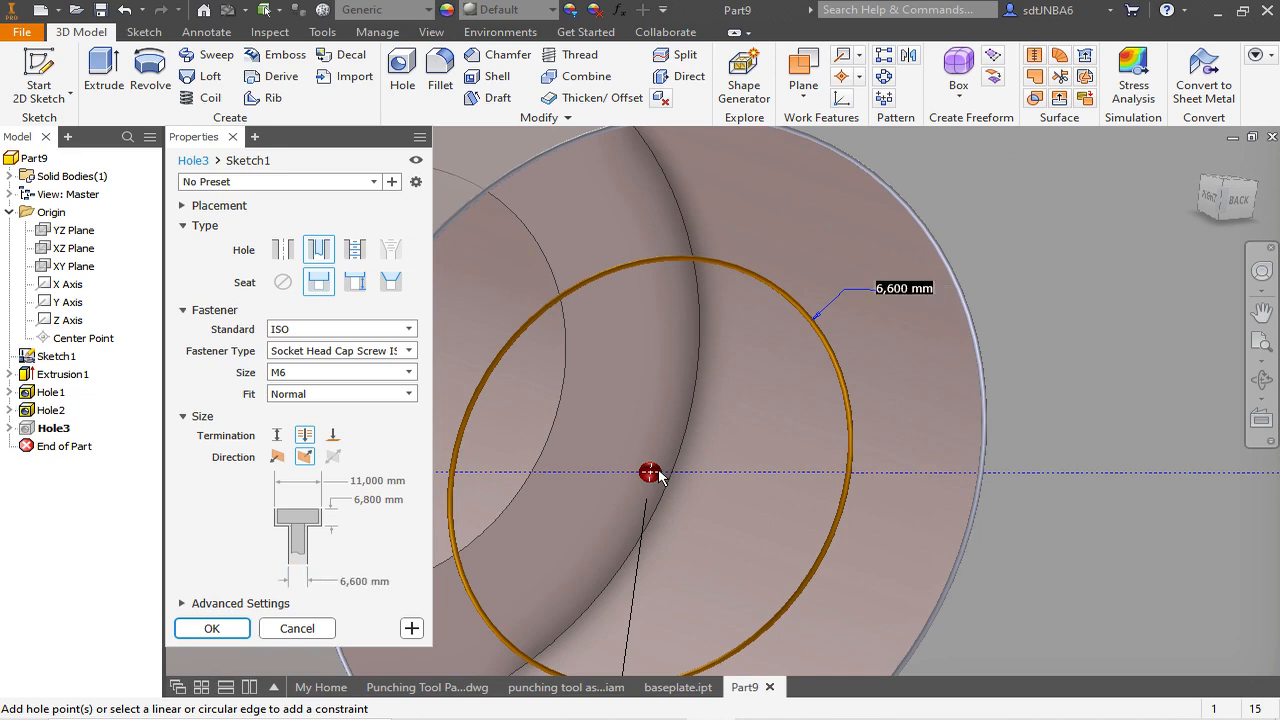
scroll(655, 474, "up", 5)
scroll(683, 482, "down", 3)
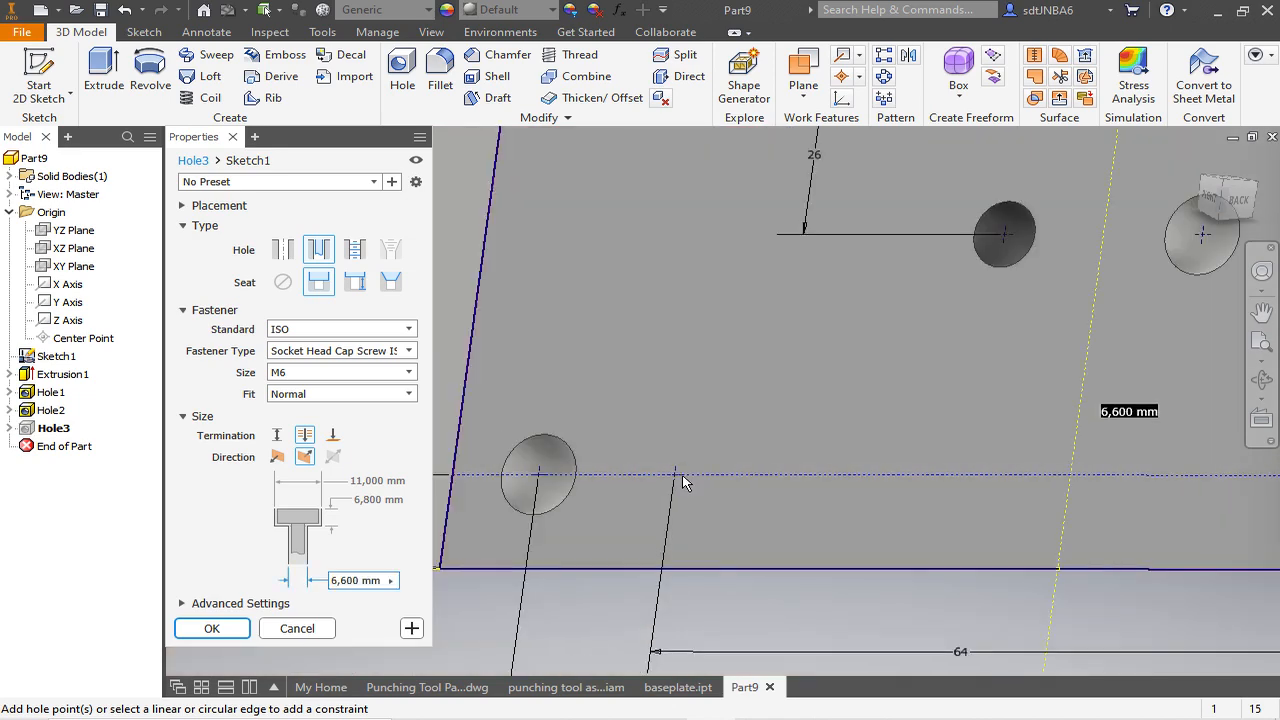
left_click(676, 480)
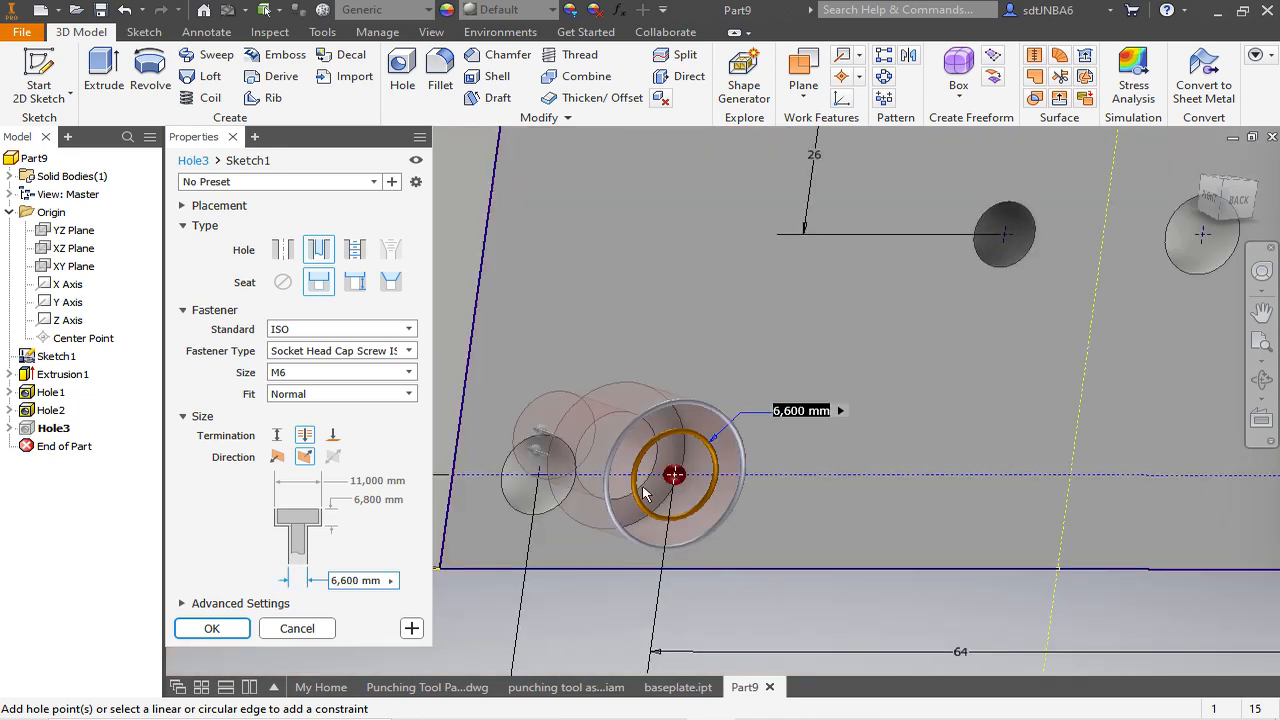
left_click(235, 629)
Fillet the two corner edges at the plate's end opposite the row of four holes with a 5 mm radius.
scroll(614, 449, "down", 5)
middle_click_drag(614, 449, 574, 254, "shift")
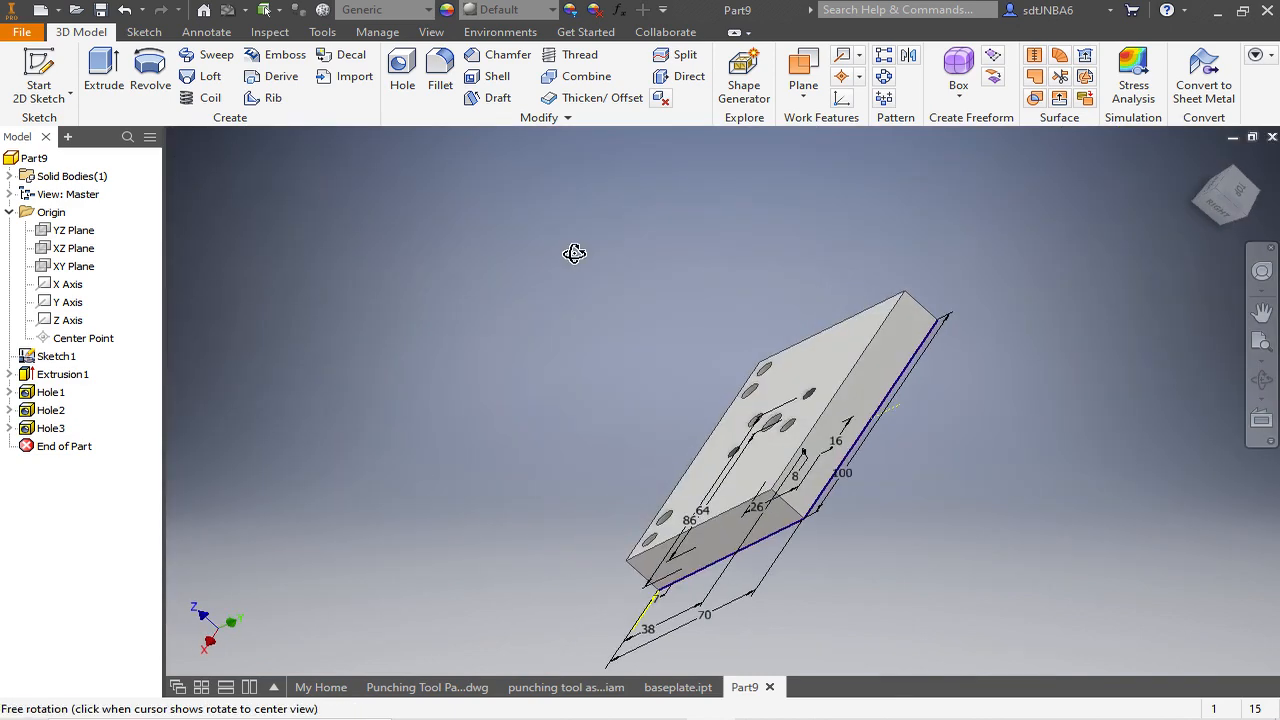
left_click(440, 72)
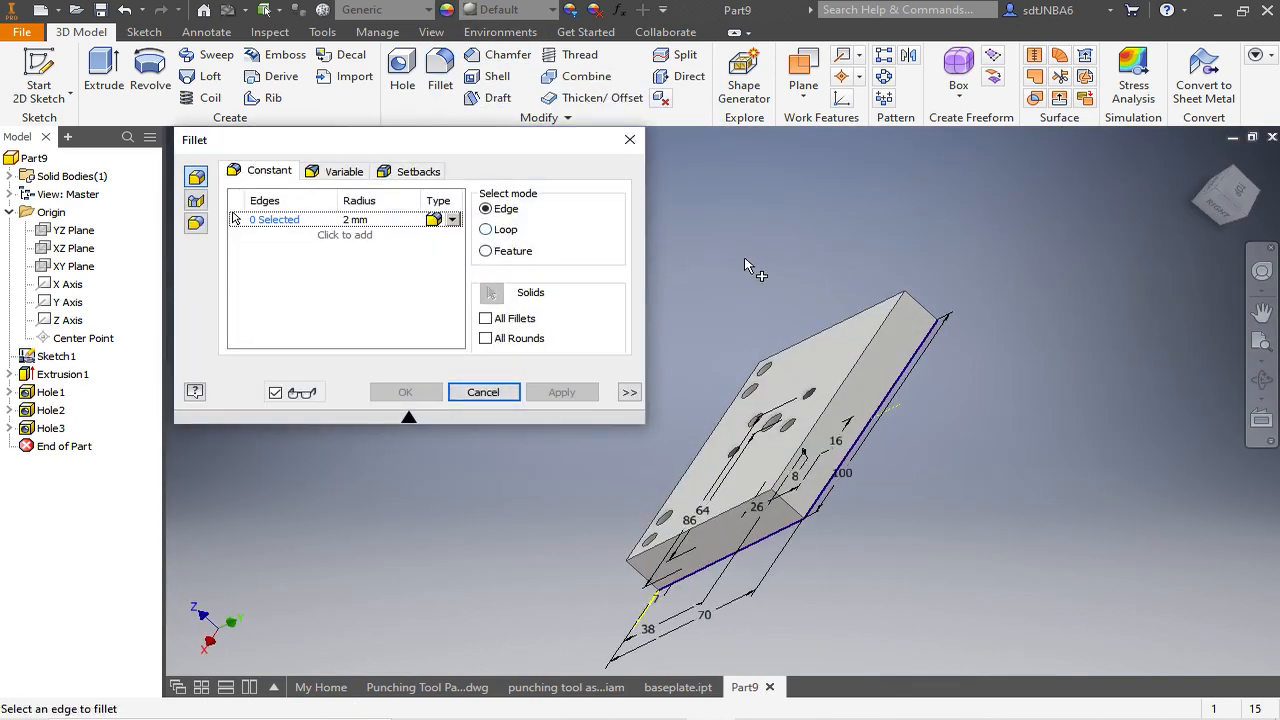
left_click(918, 305)
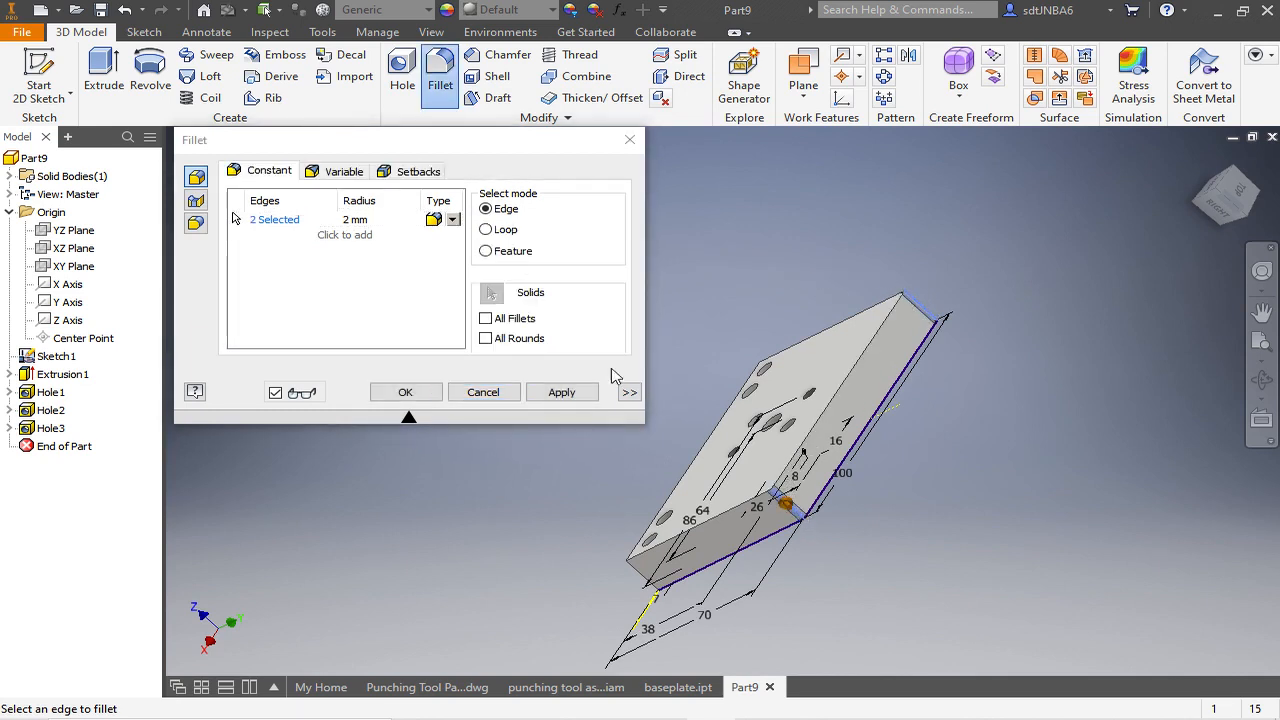
left_click(362, 220)
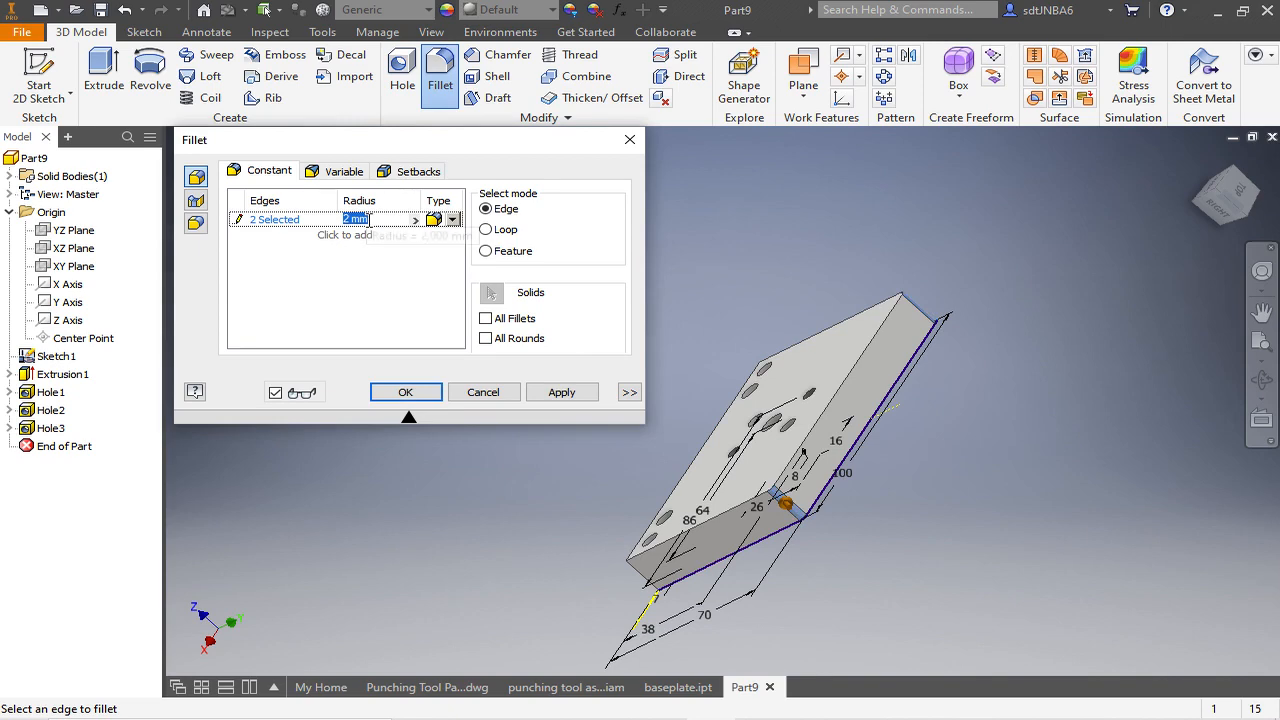
type("5")
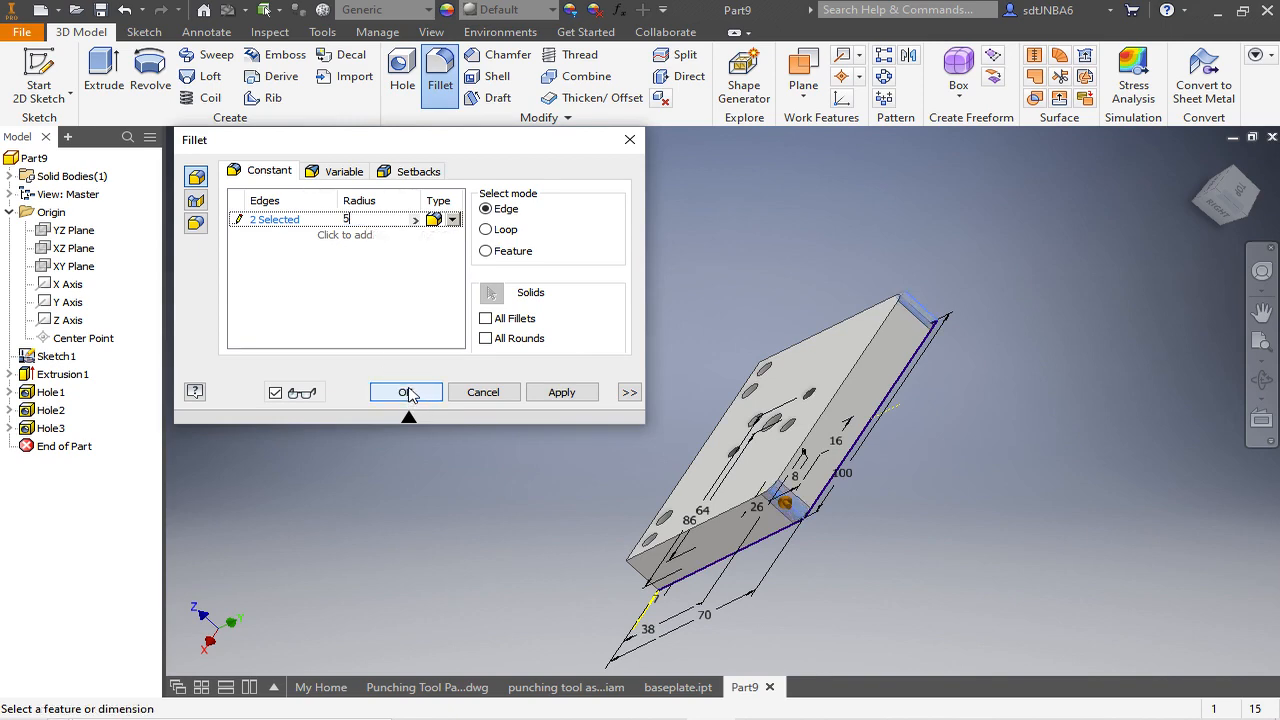
left_click(406, 392)
Start a sketch on the plate's front face and draw a full-width rectangle about 15 mm high around the four lower holes.
middle_click_drag(690, 322, 768, 400, "shift")
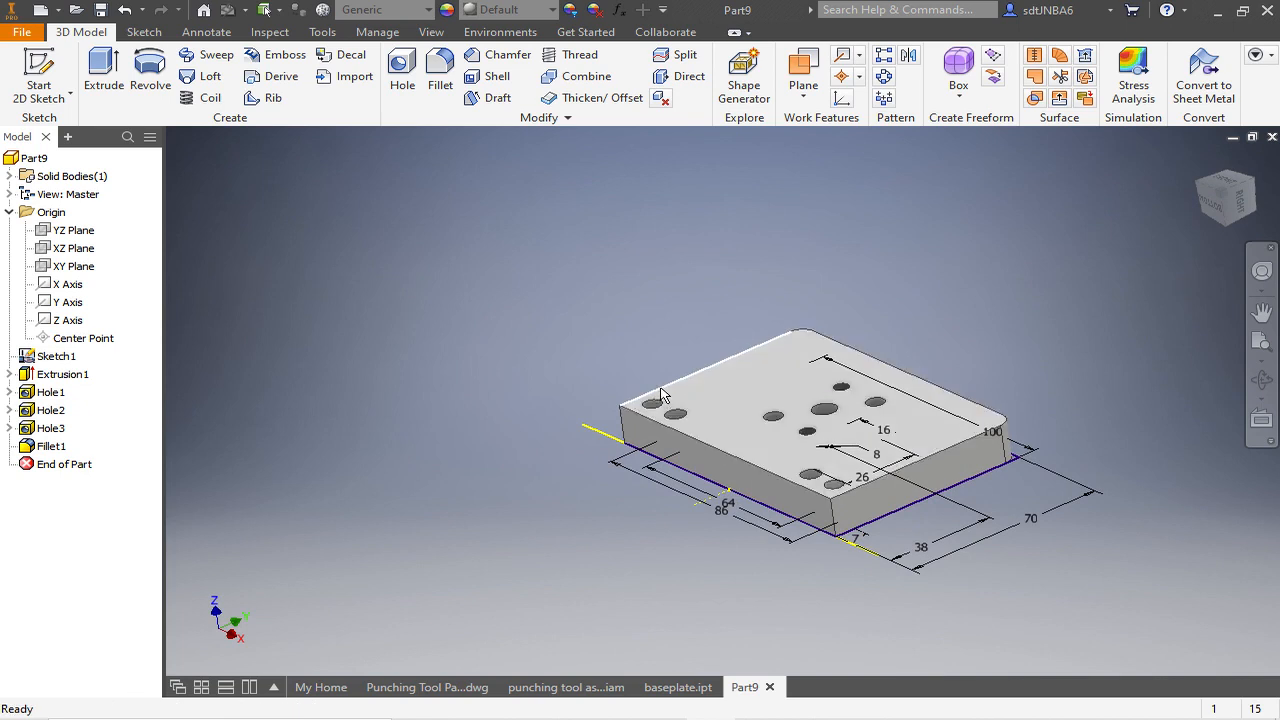
left_click(760, 390)
left_click(40, 68)
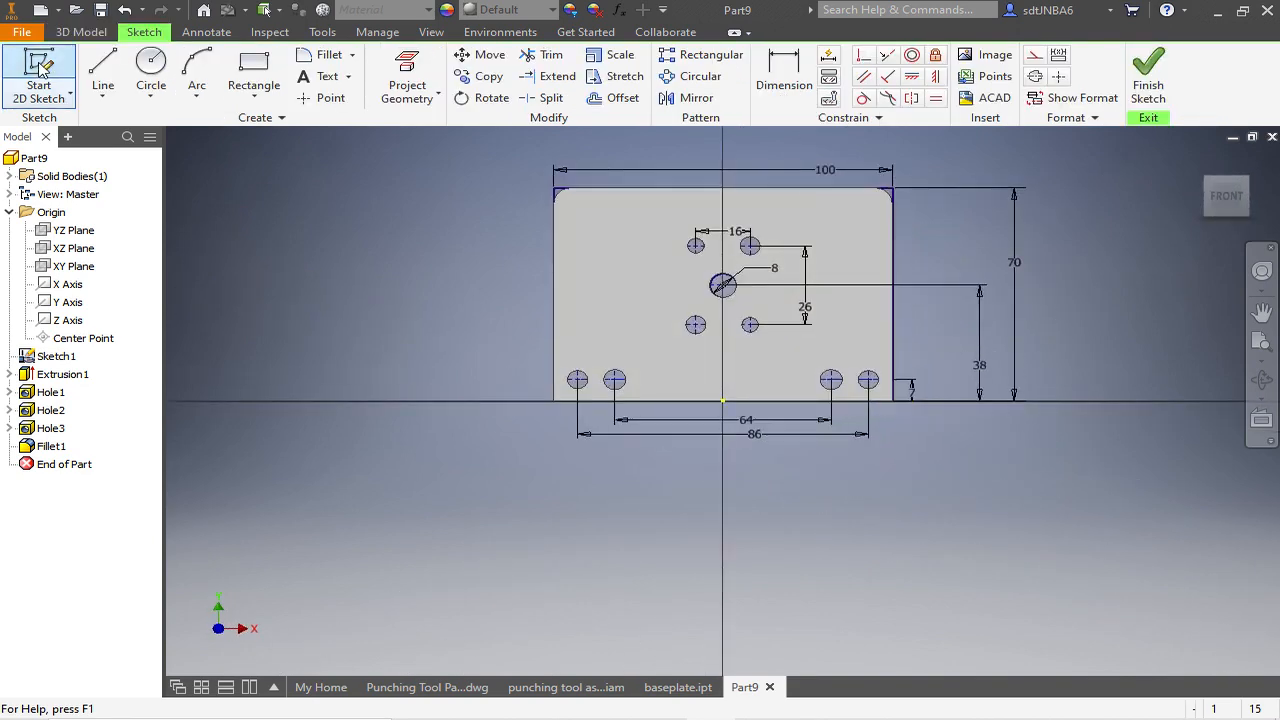
left_click(250, 66)
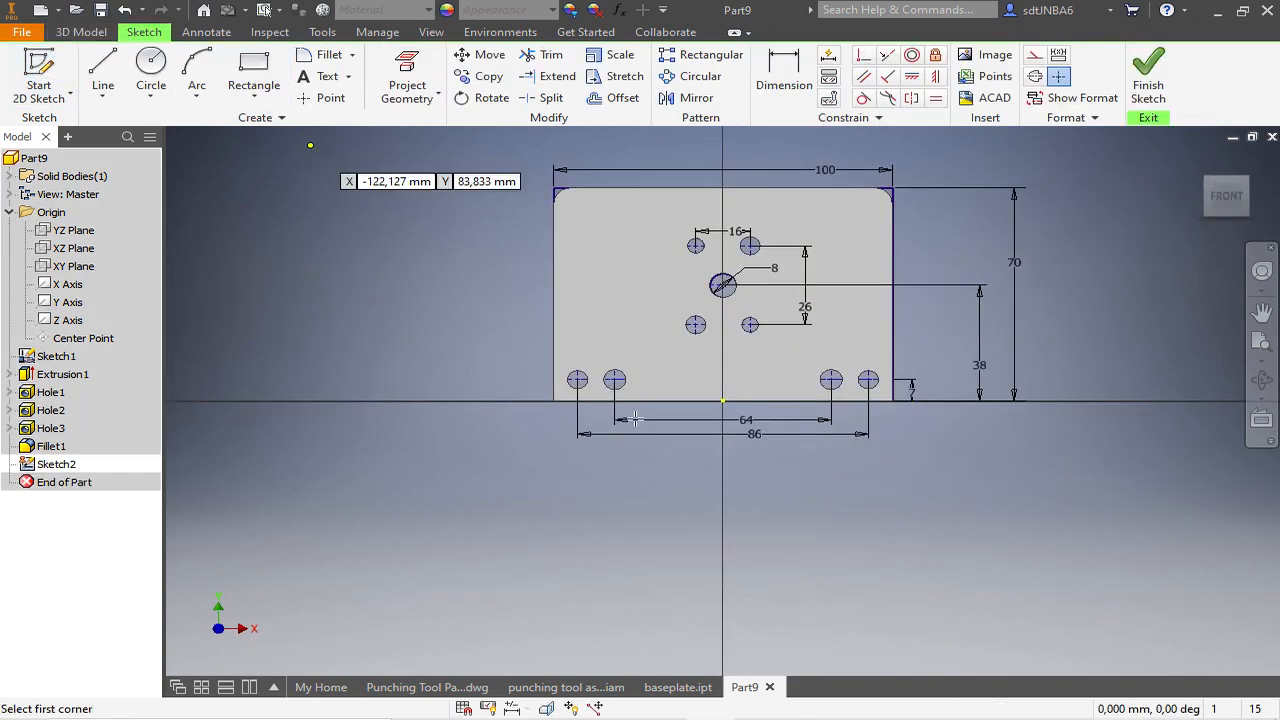
scroll(549, 401, "up", 3)
left_click(549, 401)
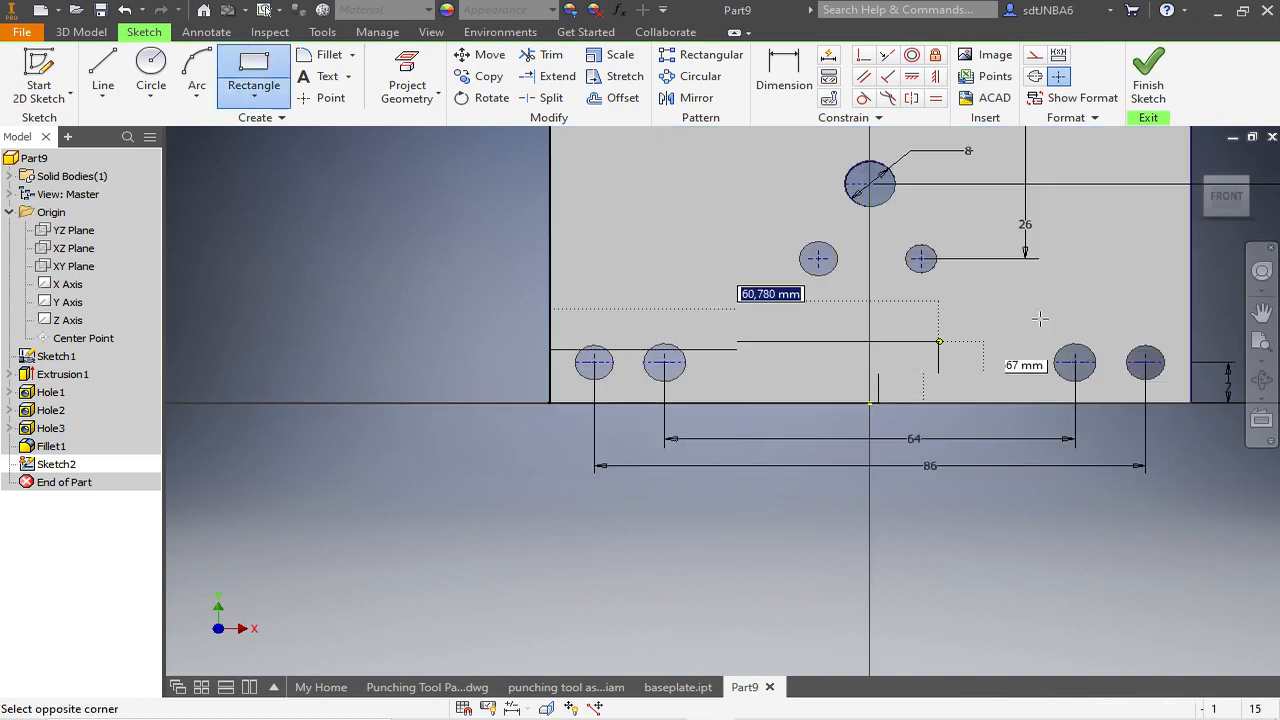
left_click(1188, 316)
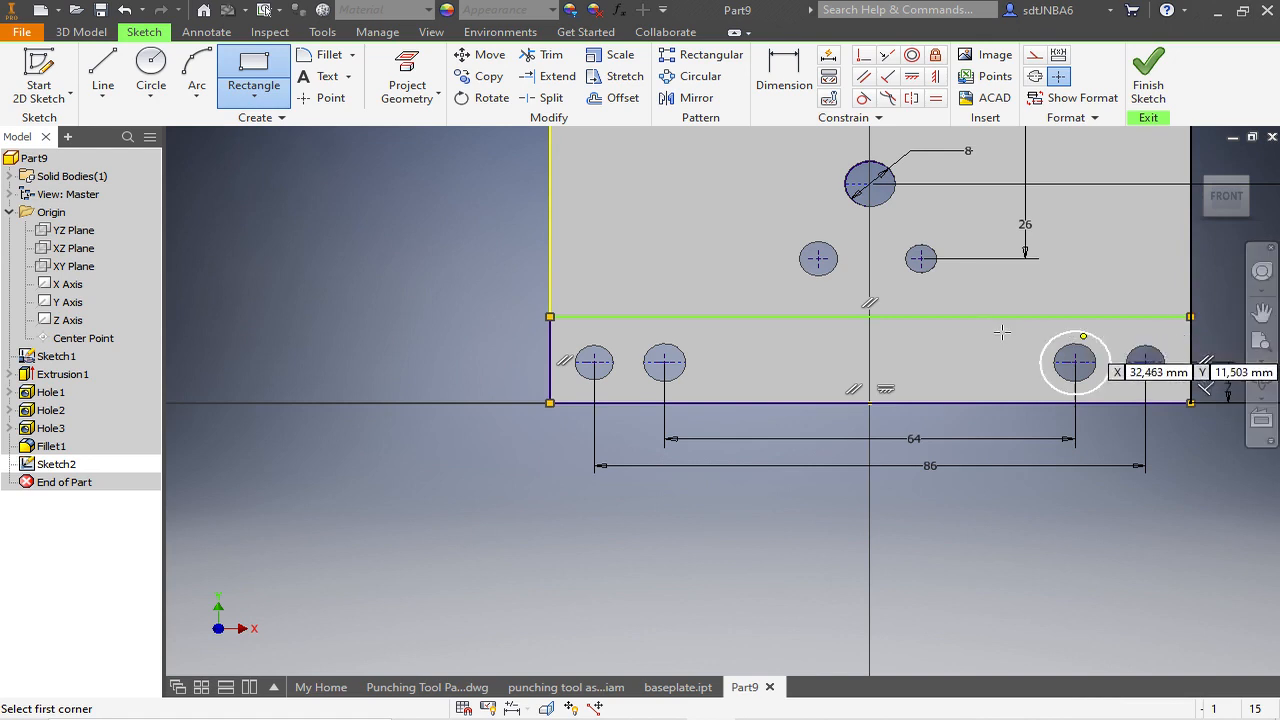
Dimension the rectangle's height as 14 mm and finish the sketch.
left_click(783, 74)
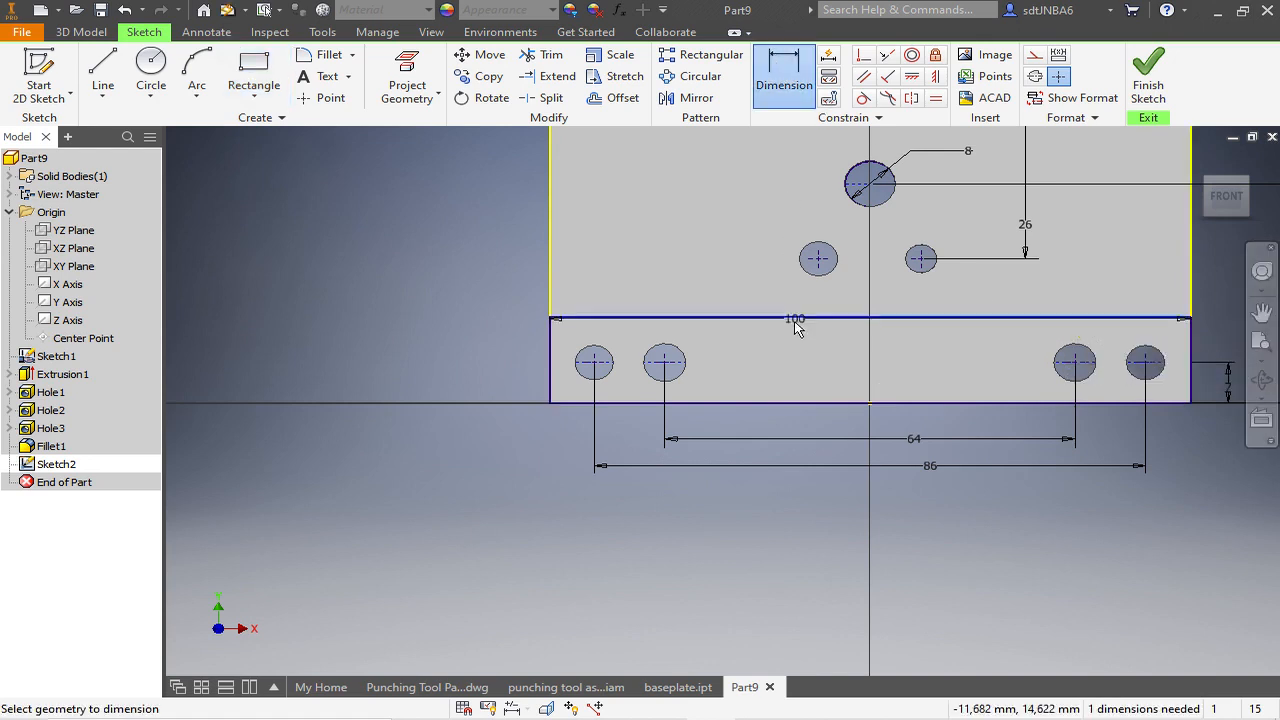
left_click(550, 371)
left_click(512, 373)
type("1")
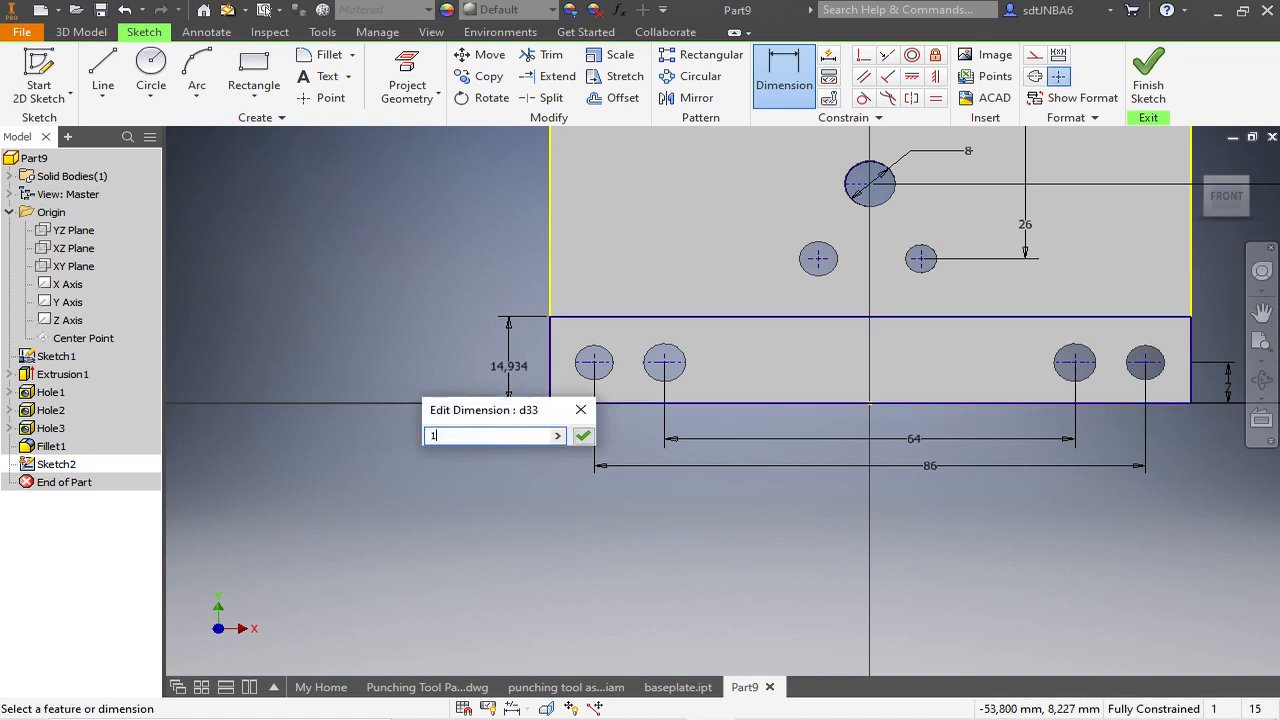
type("4")
key("Return")
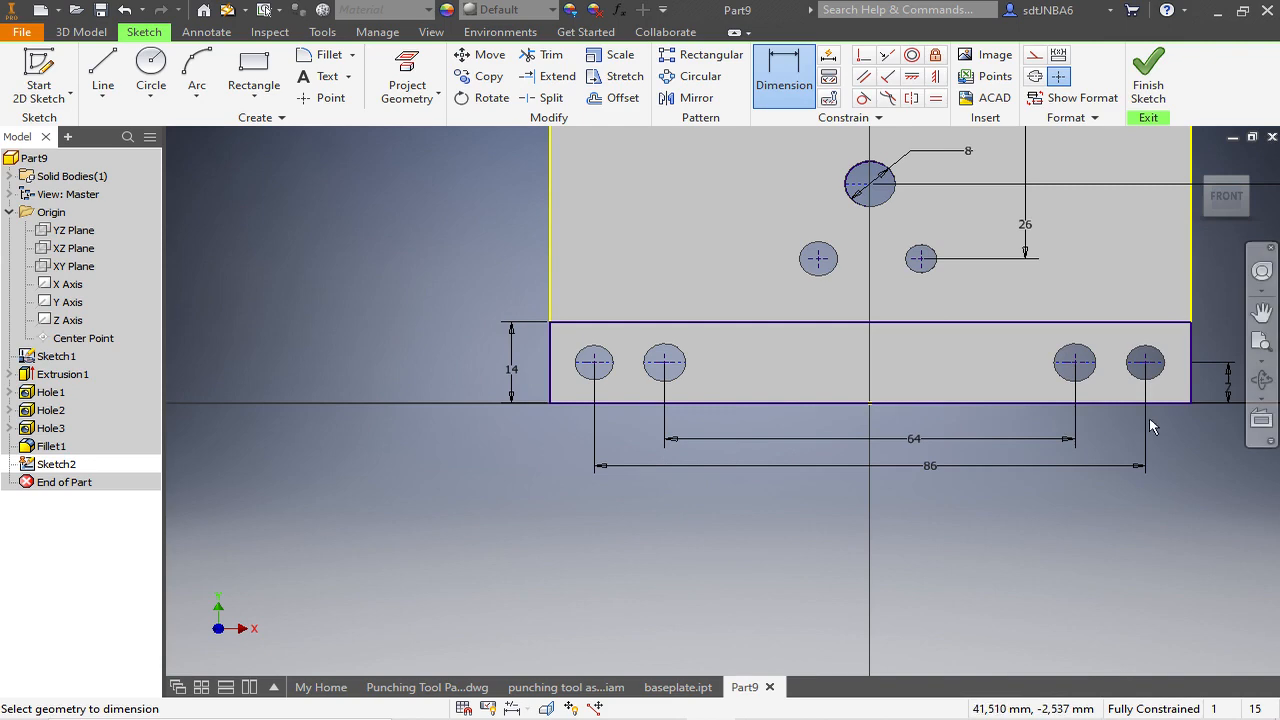
left_click(1148, 75)
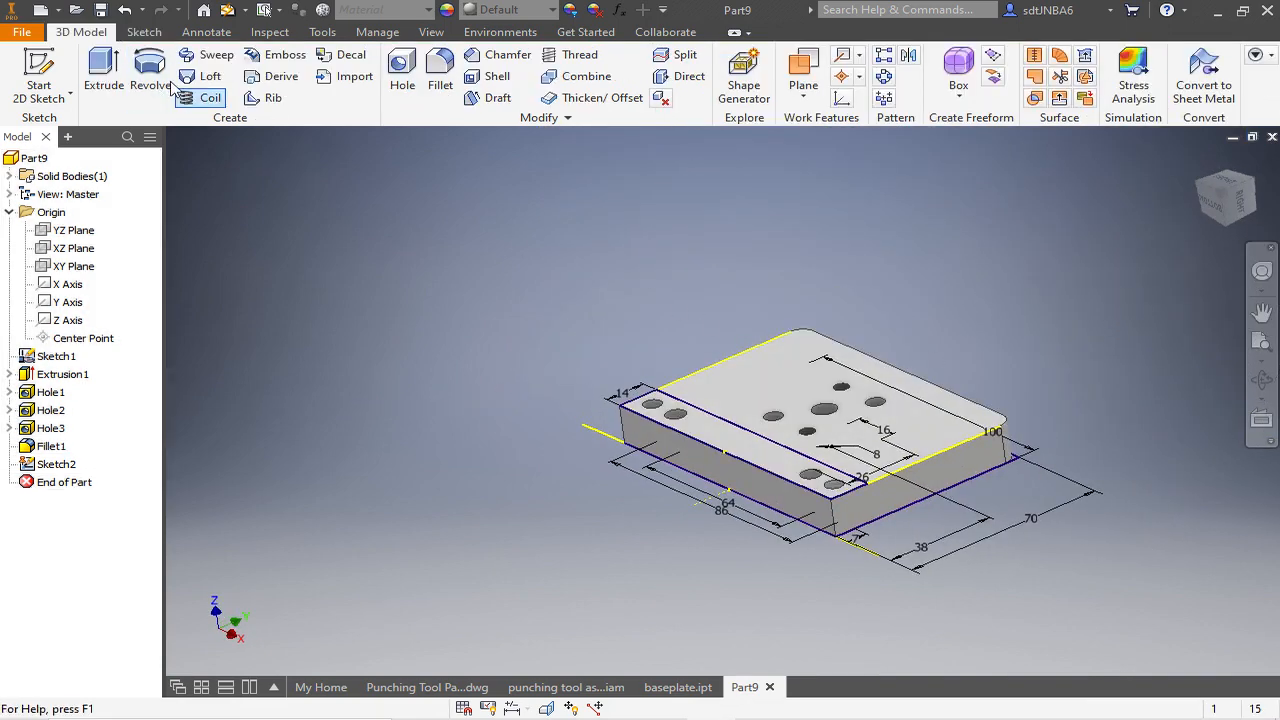
Cut the rectangular strip around the four lower holes 2 mm deep into the plate with Extrude.
left_click(103, 70)
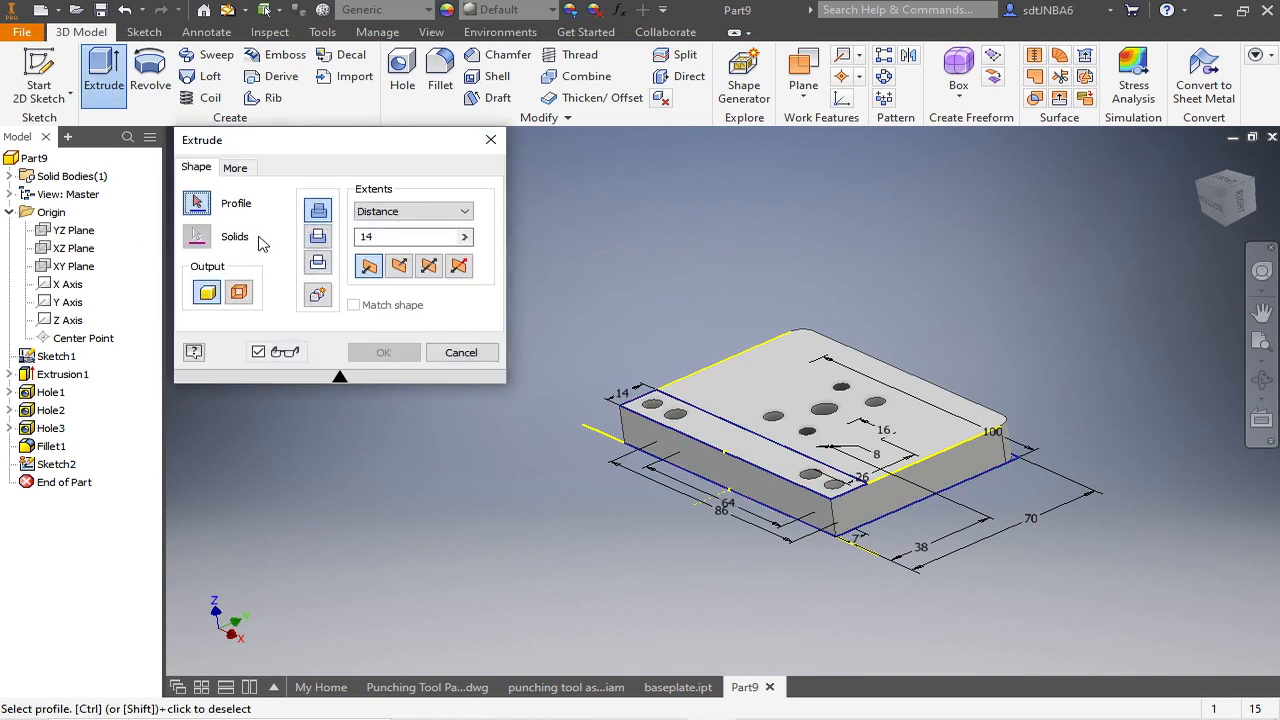
left_click(316, 240)
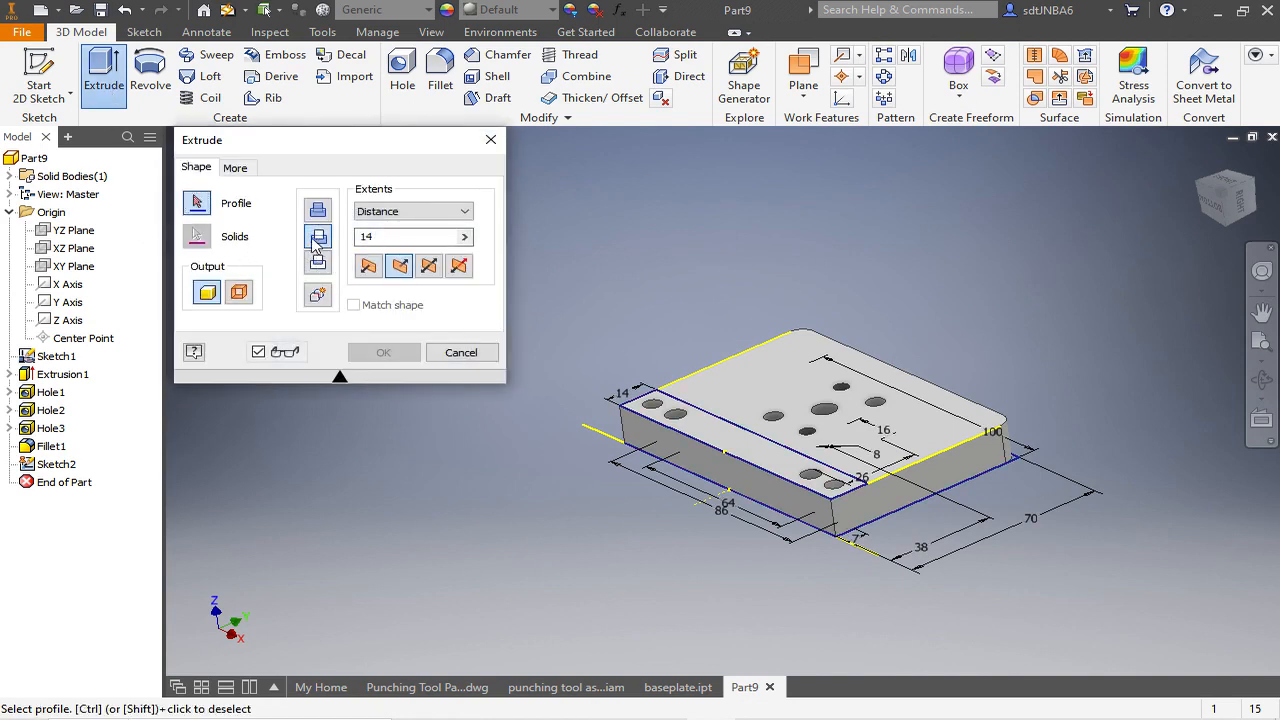
left_click(709, 432)
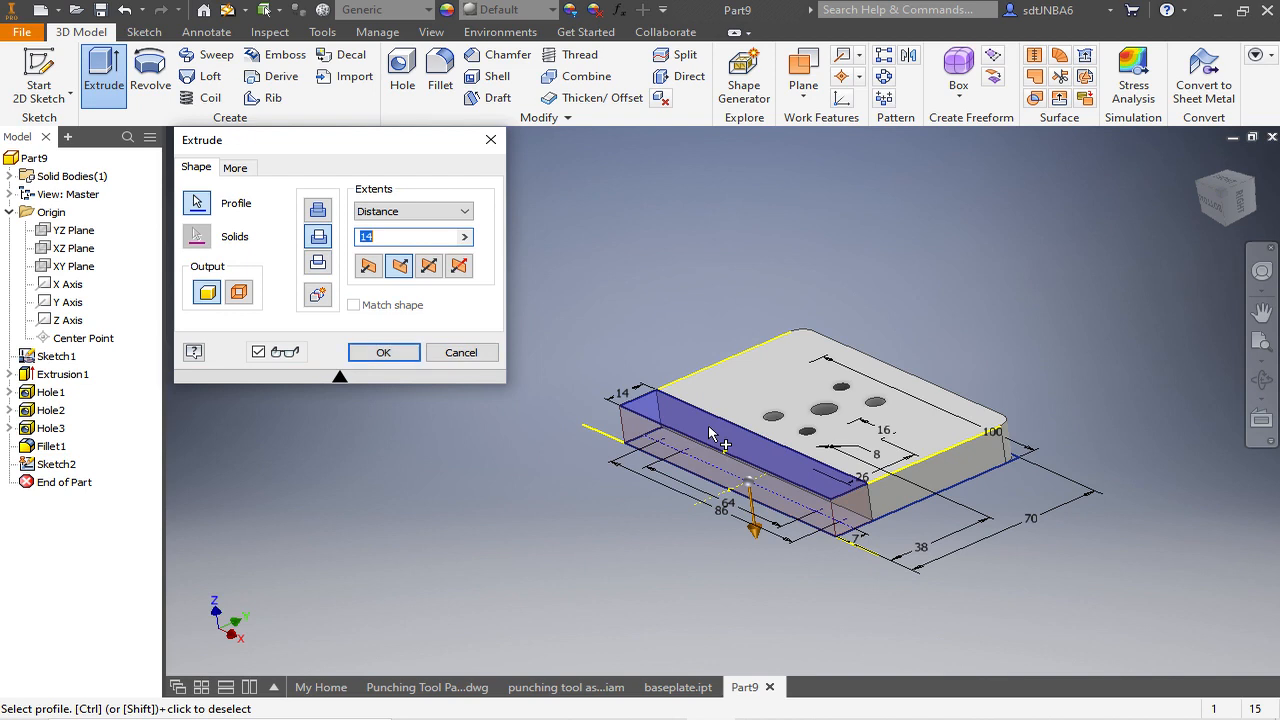
left_click(463, 211)
left_click(405, 228)
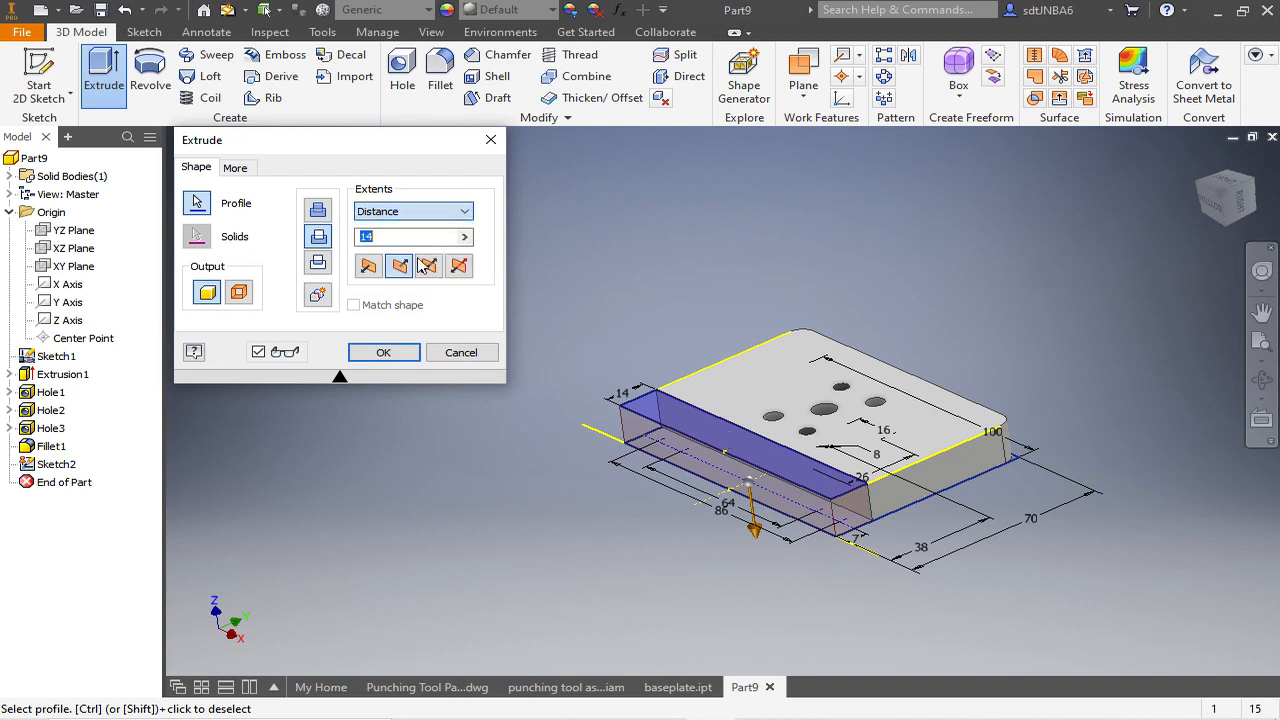
type("2")
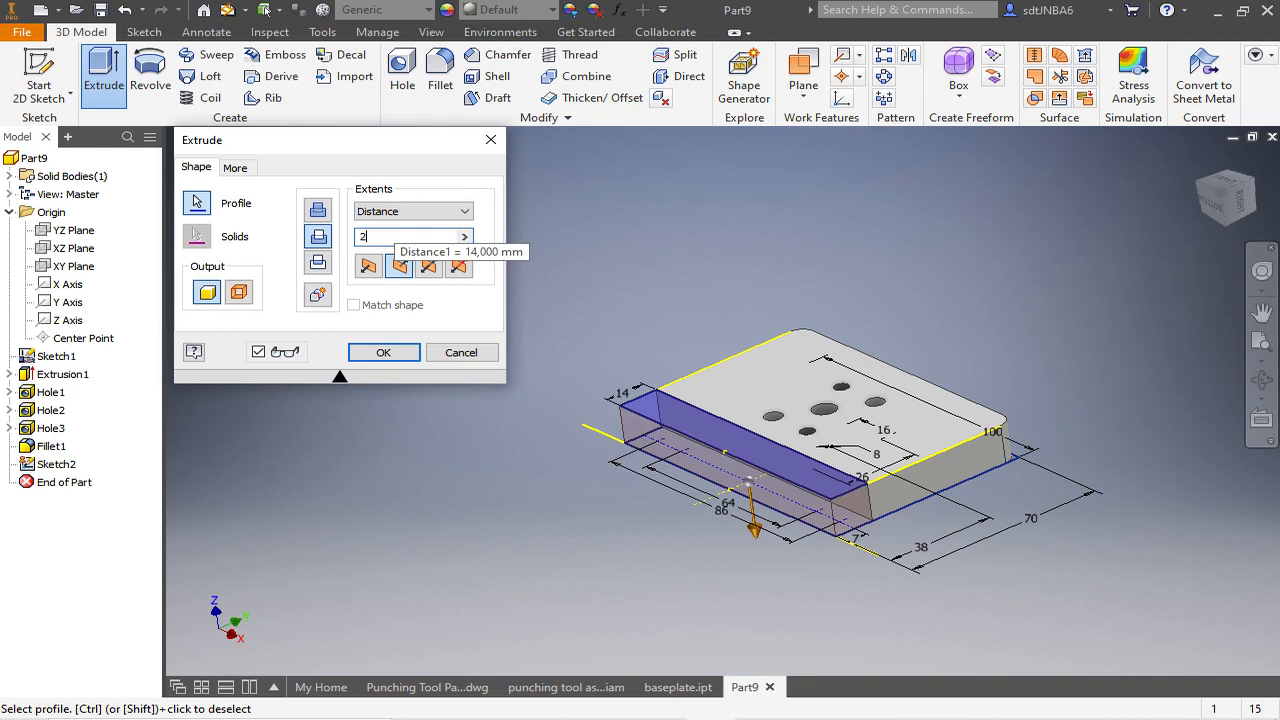
key("Return")
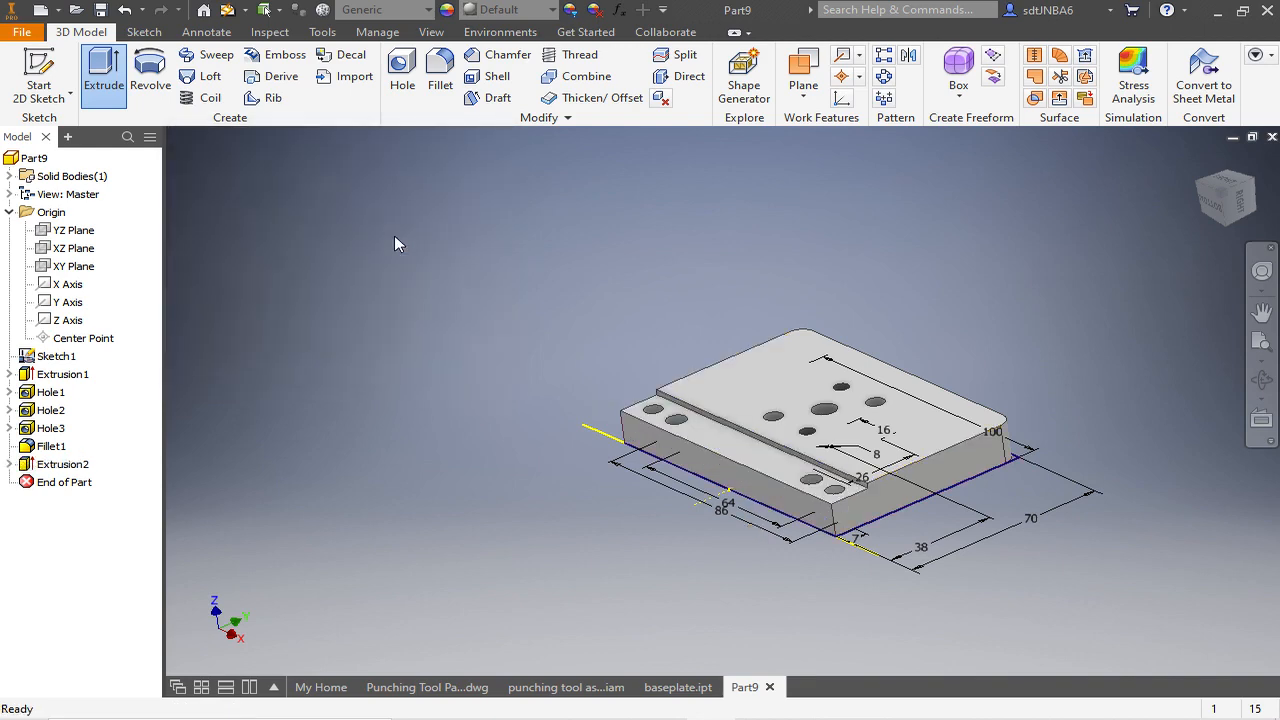
Hide the base sketch so its geometry and dimensions no longer overlay the plate.
right_click(57, 358)
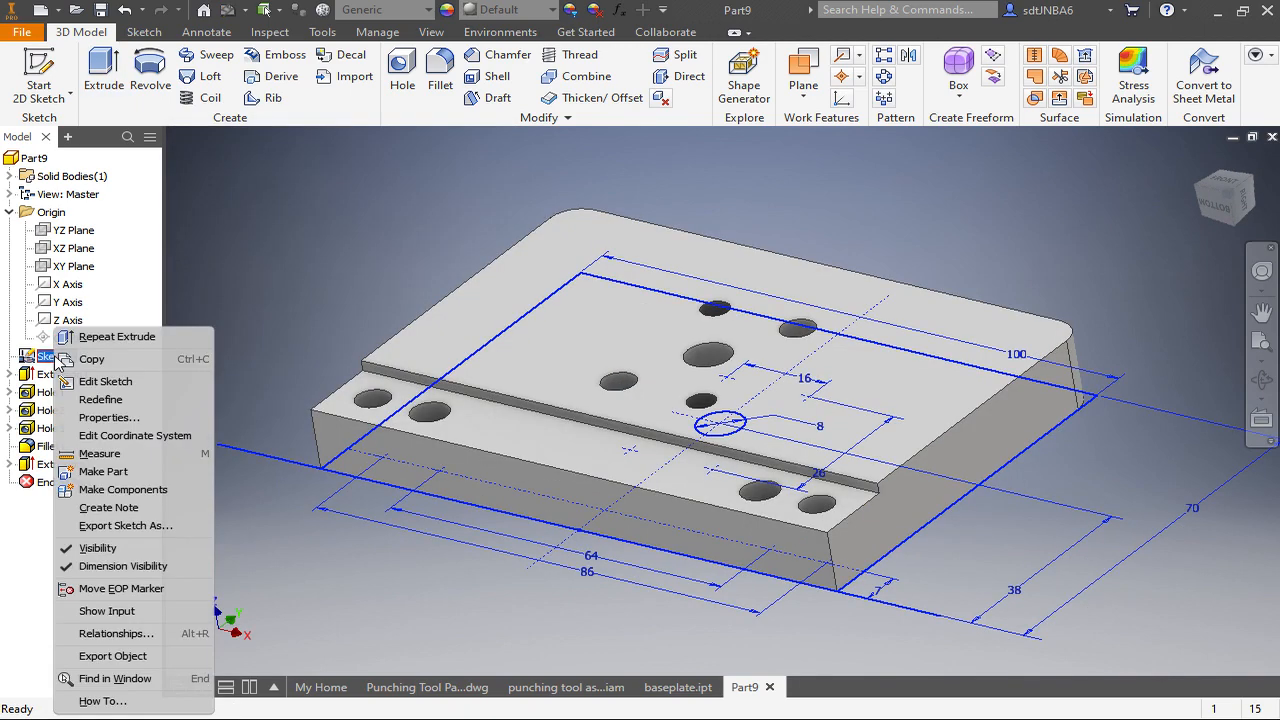
left_click(98, 548)
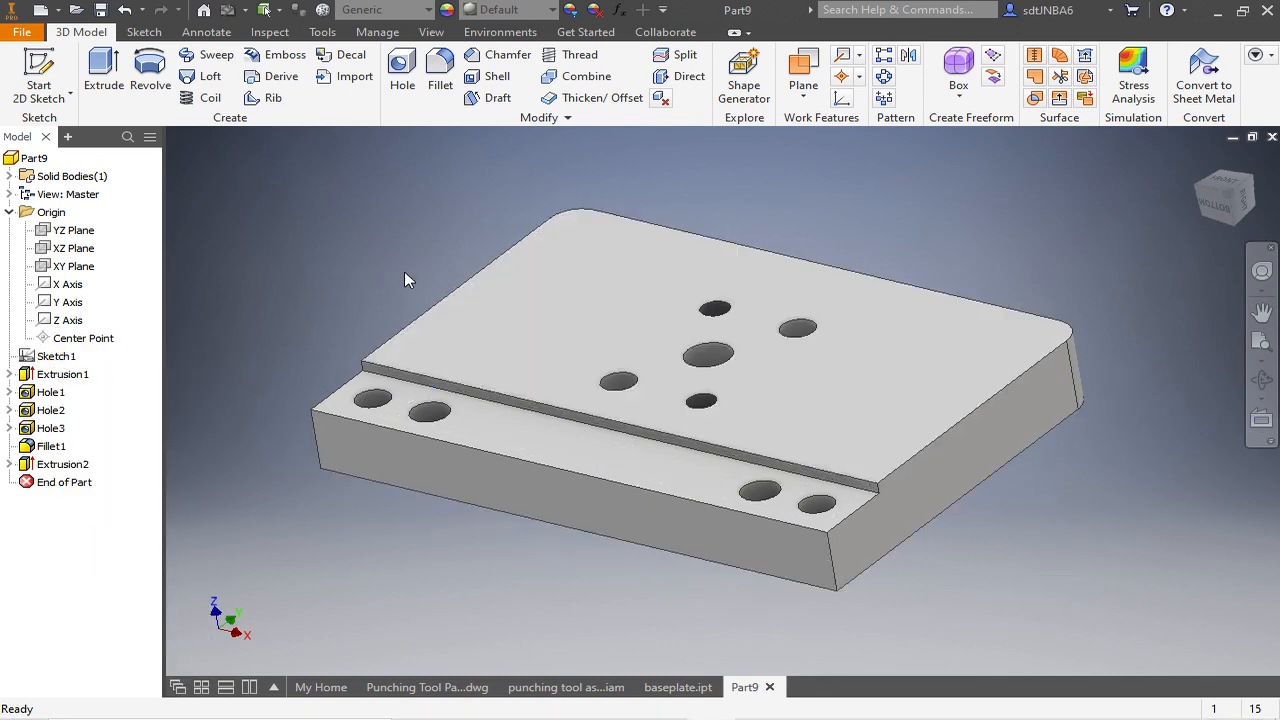
scroll(343, 237, "down", 3)
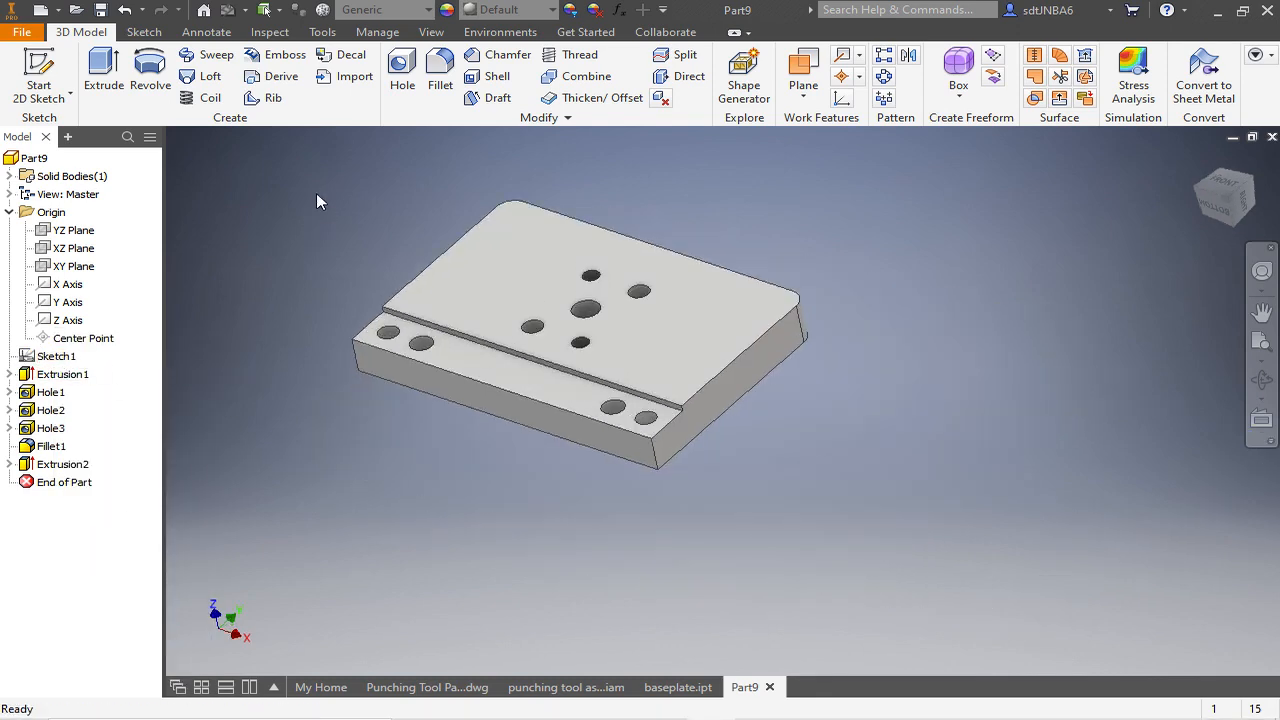
scroll(318, 198, "up", 3)
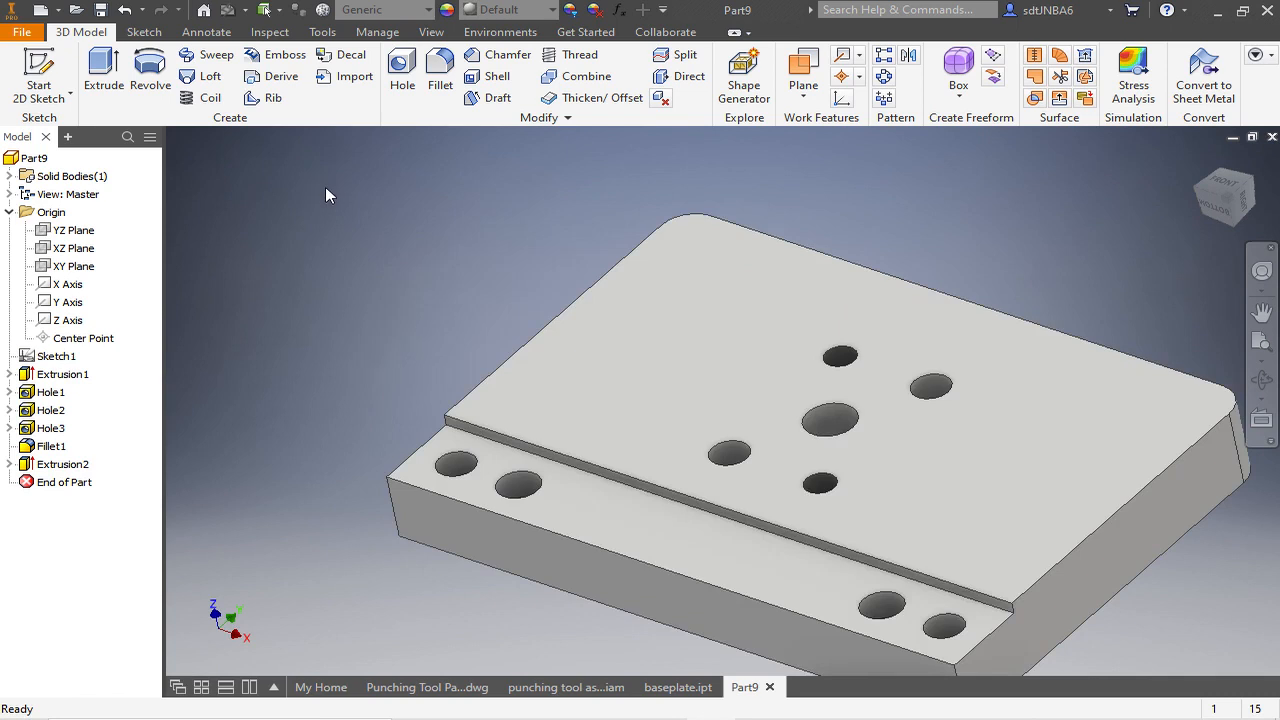
Switch to the Punching Tool Parts drawing and examine the Guiding Block's plan view and section B-B.
scroll(326, 187, "down", 2)
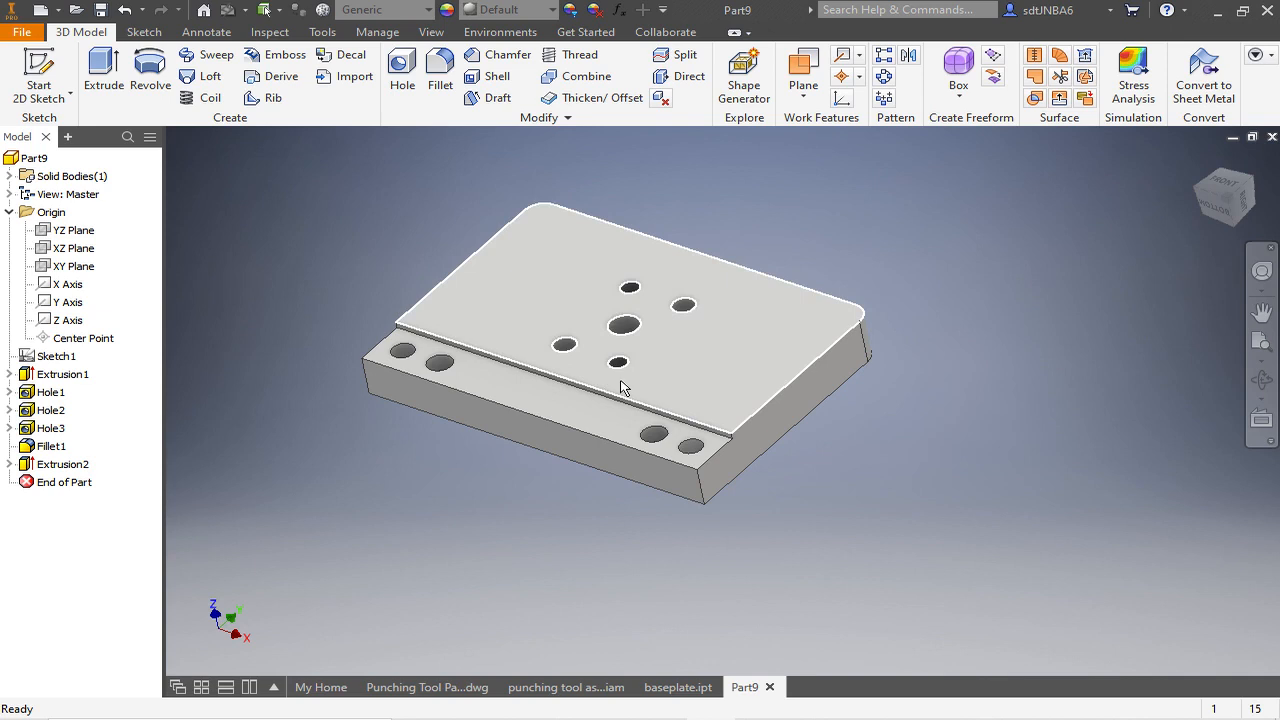
mouse_move(652, 416)
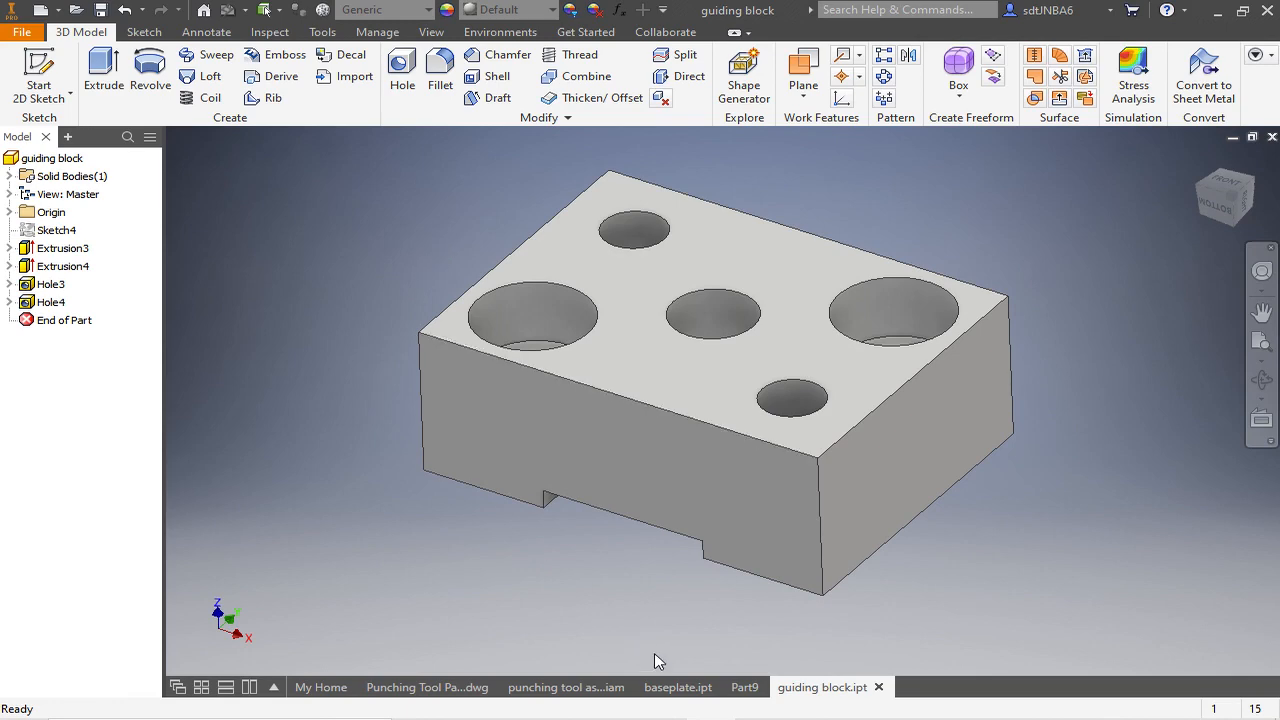
left_click(450, 688)
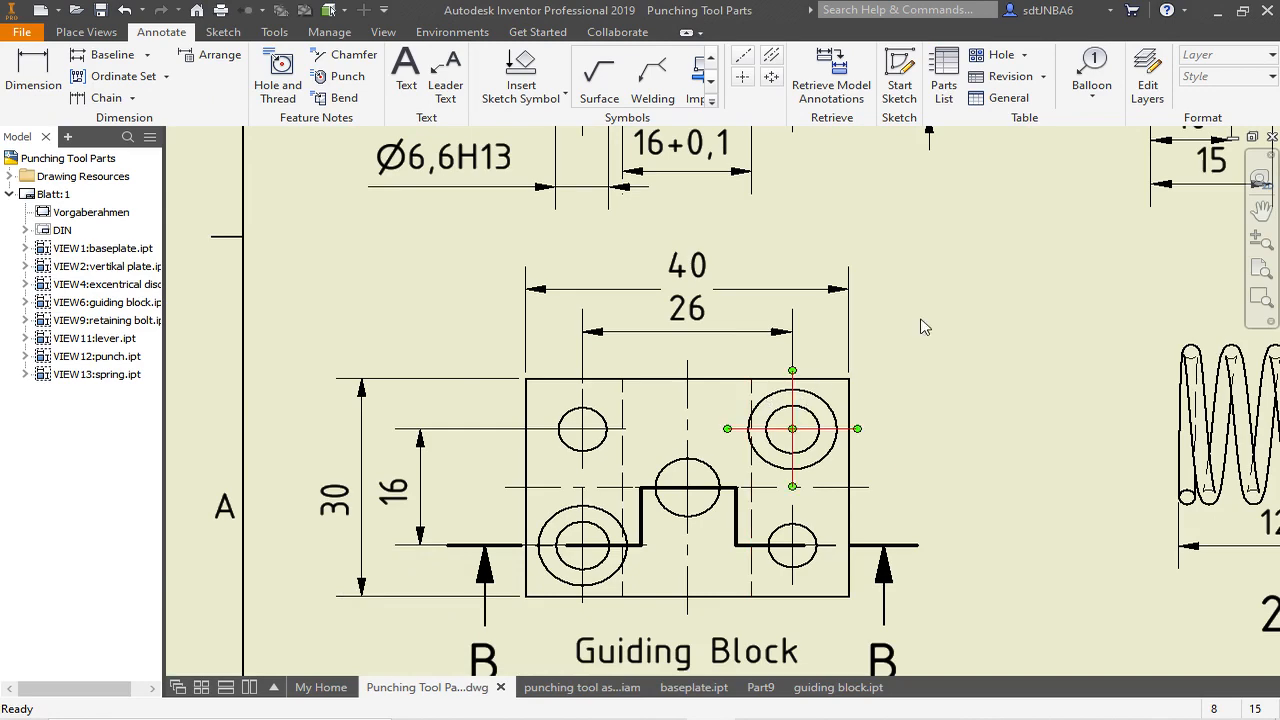
scroll(930, 345, "down", 2)
scroll(893, 376, "down", 2)
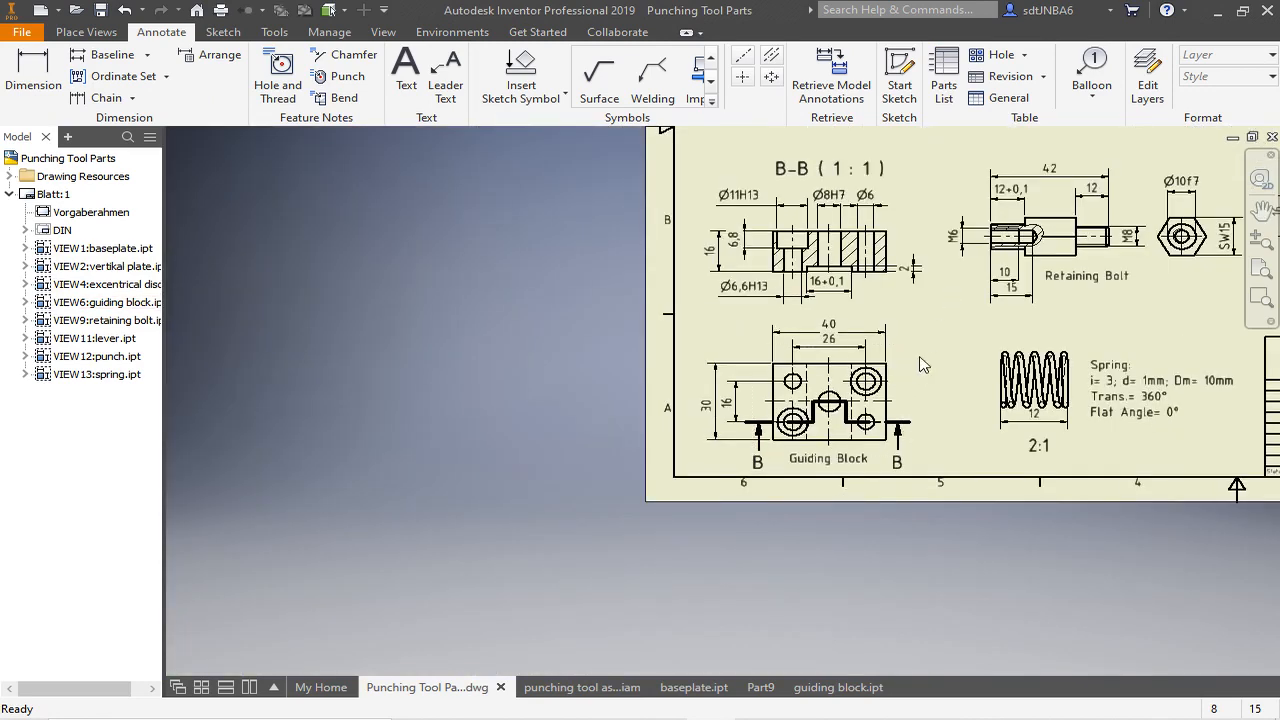
scroll(880, 395, "up", 4)
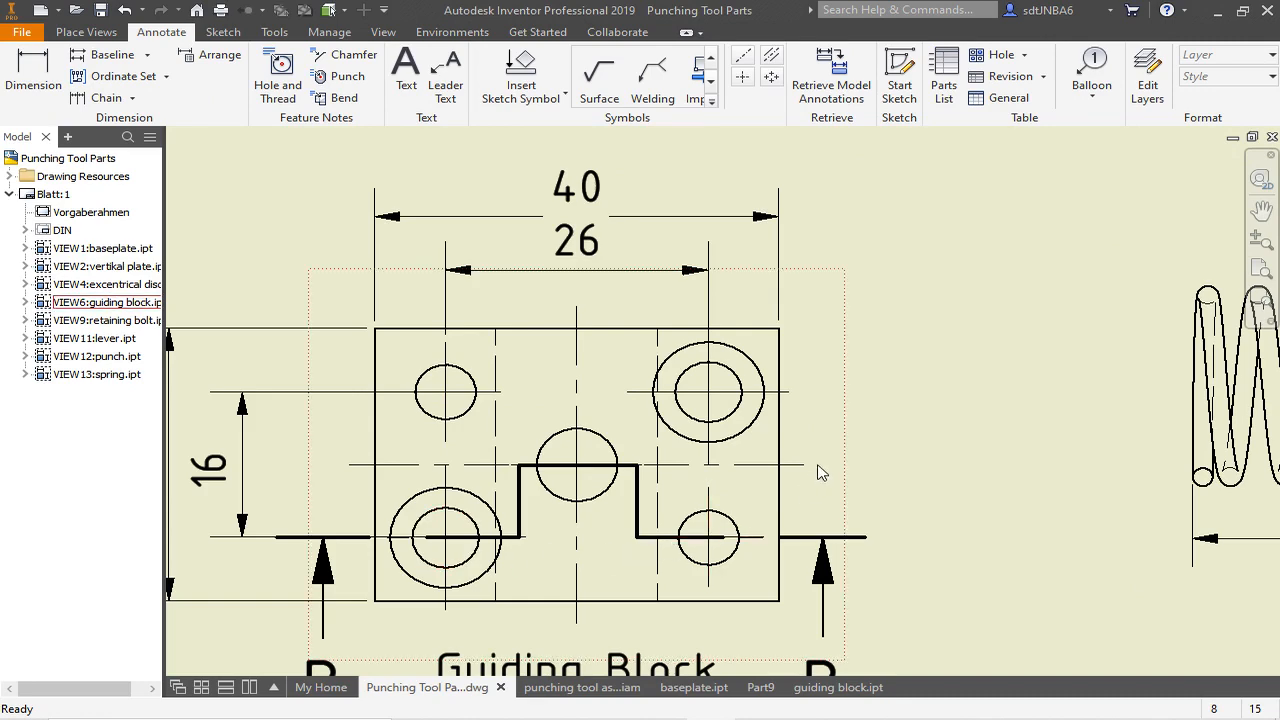
scroll(815, 487, "down", 2)
scroll(825, 410, "down", 2)
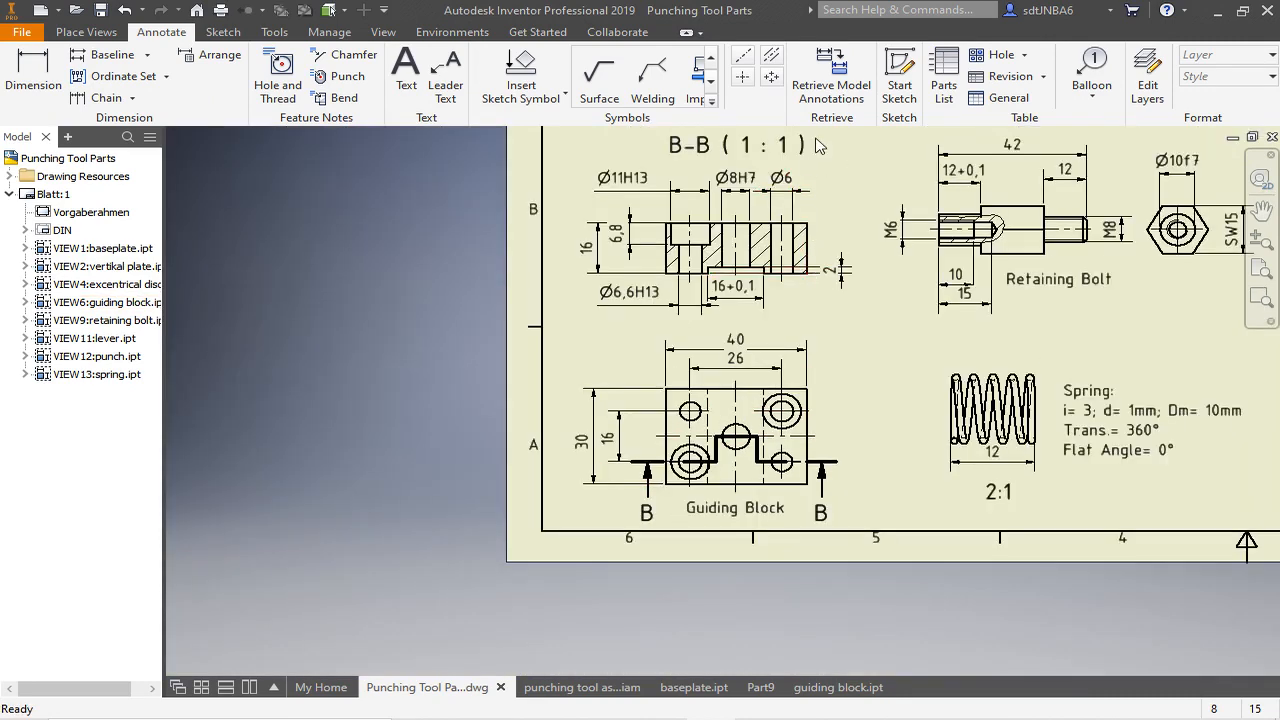
scroll(817, 150, "up", 2)
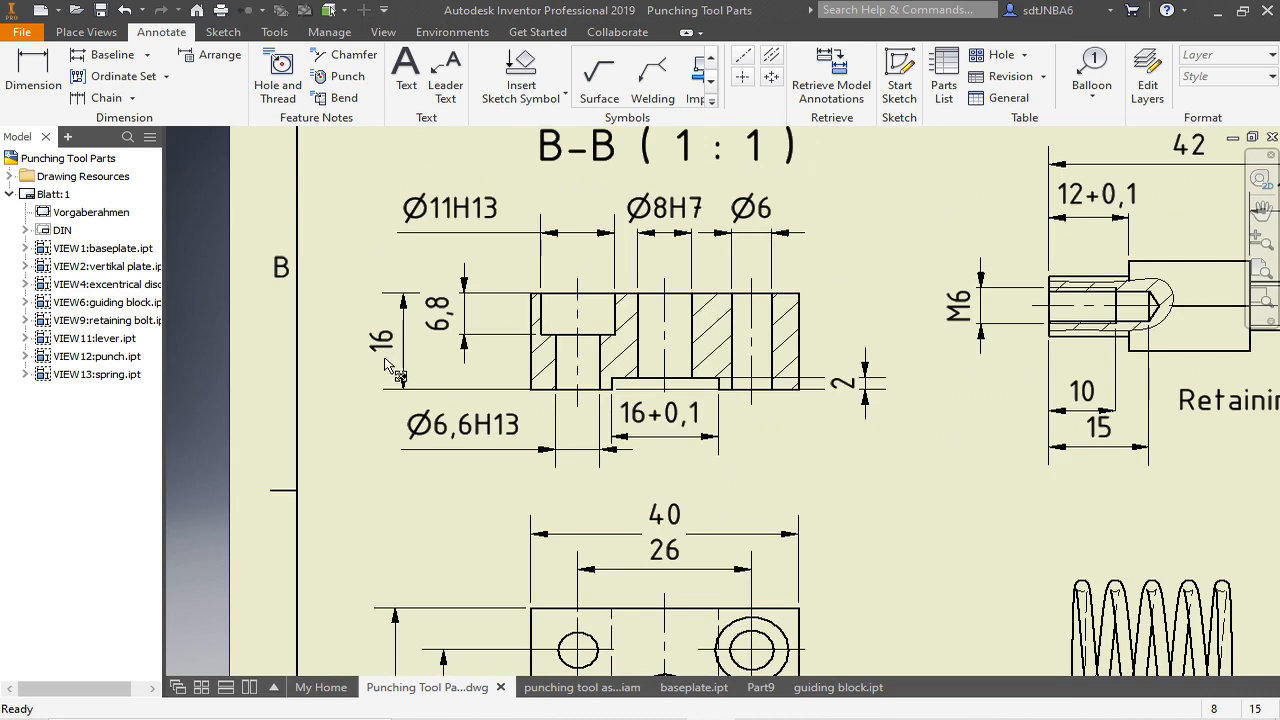
Switch to the guiding block part and roll its feature history back to just after Extrusion3.
left_click(838, 687)
middle_click_drag(686, 162, 686, 188, "shift")
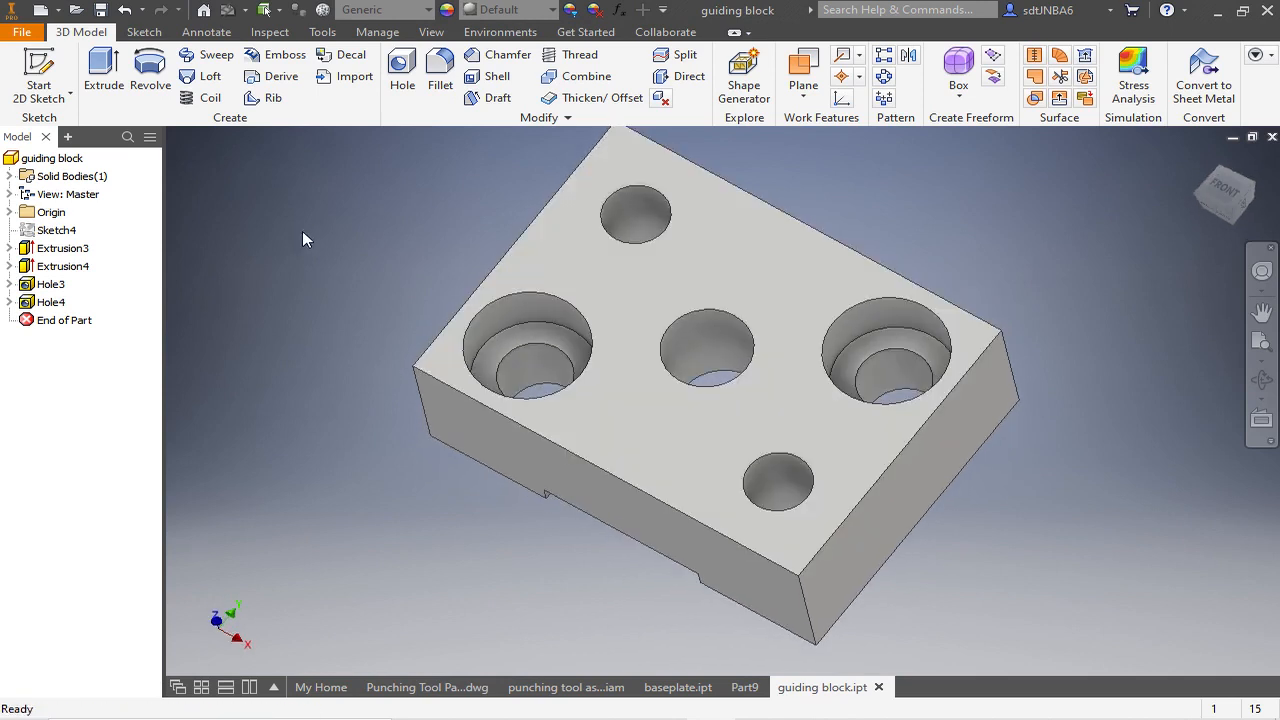
mouse_move(66, 320)
left_mouse_down()
mouse_move(94, 245)
mouse_move(88, 257)
left_mouse_up()
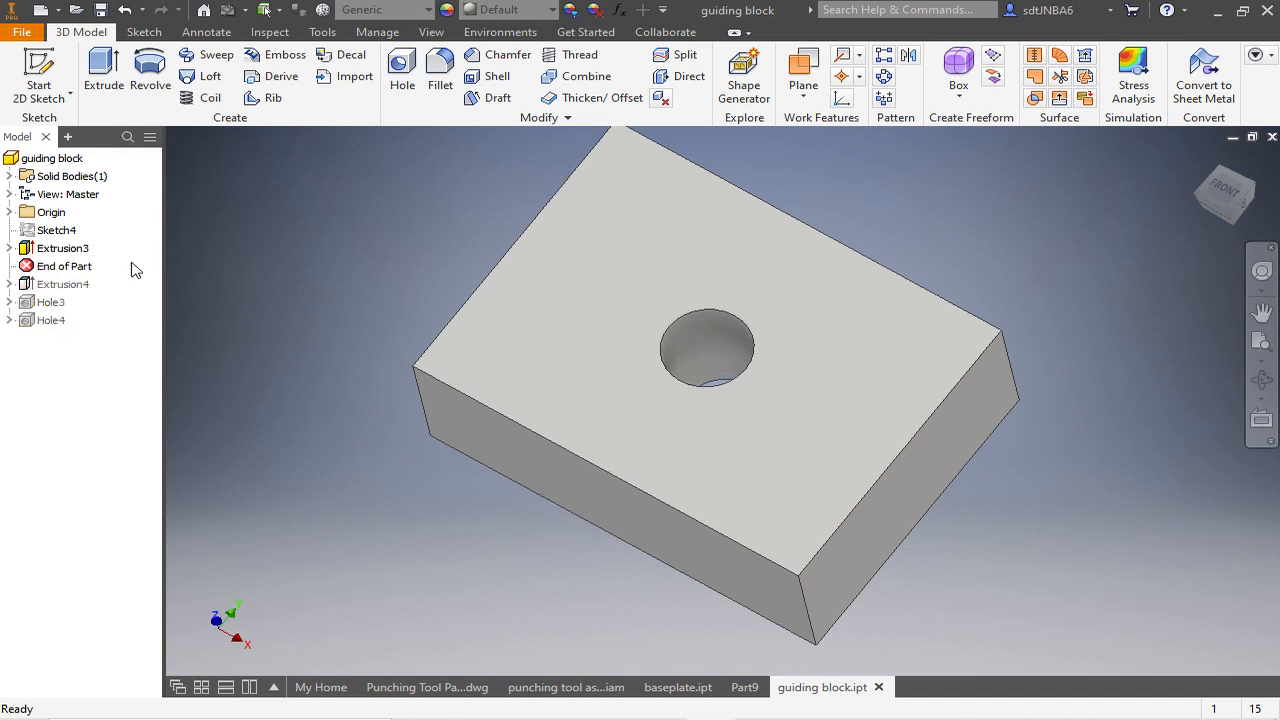
middle_click_drag(678, 321, 673, 291, "shift")
scroll(682, 281, "up", 4)
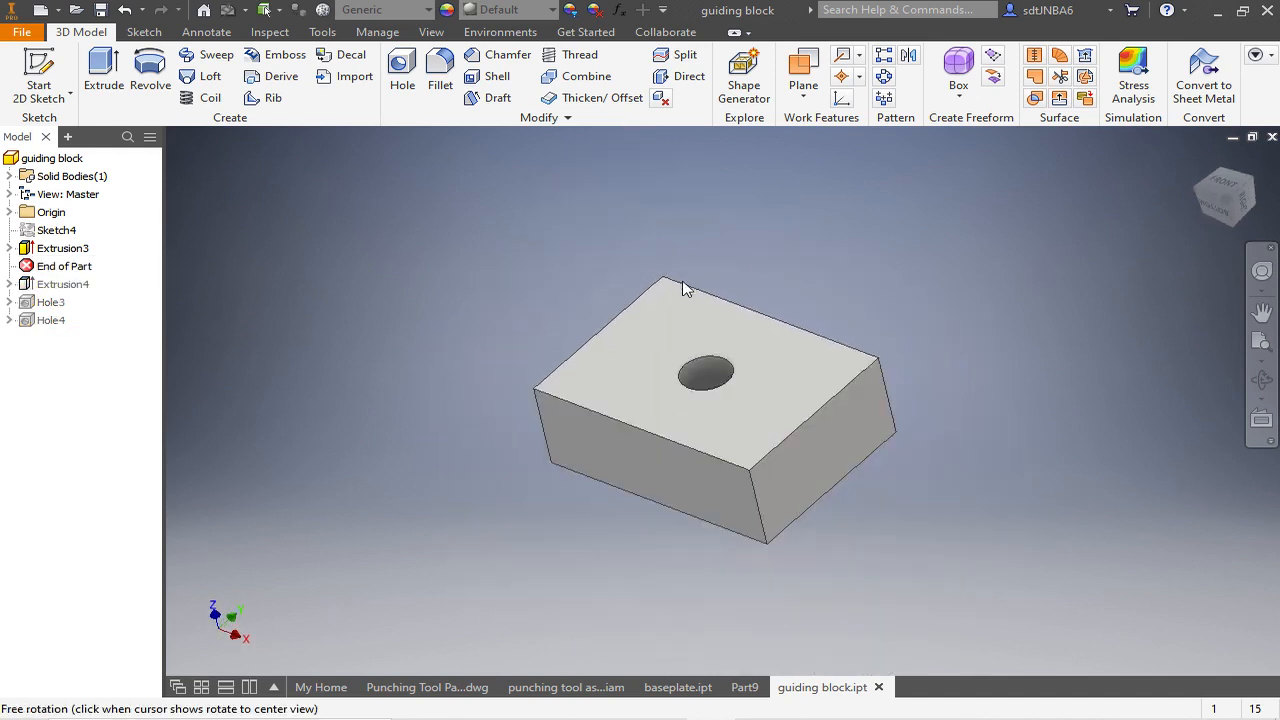
scroll(728, 372, "down", 4)
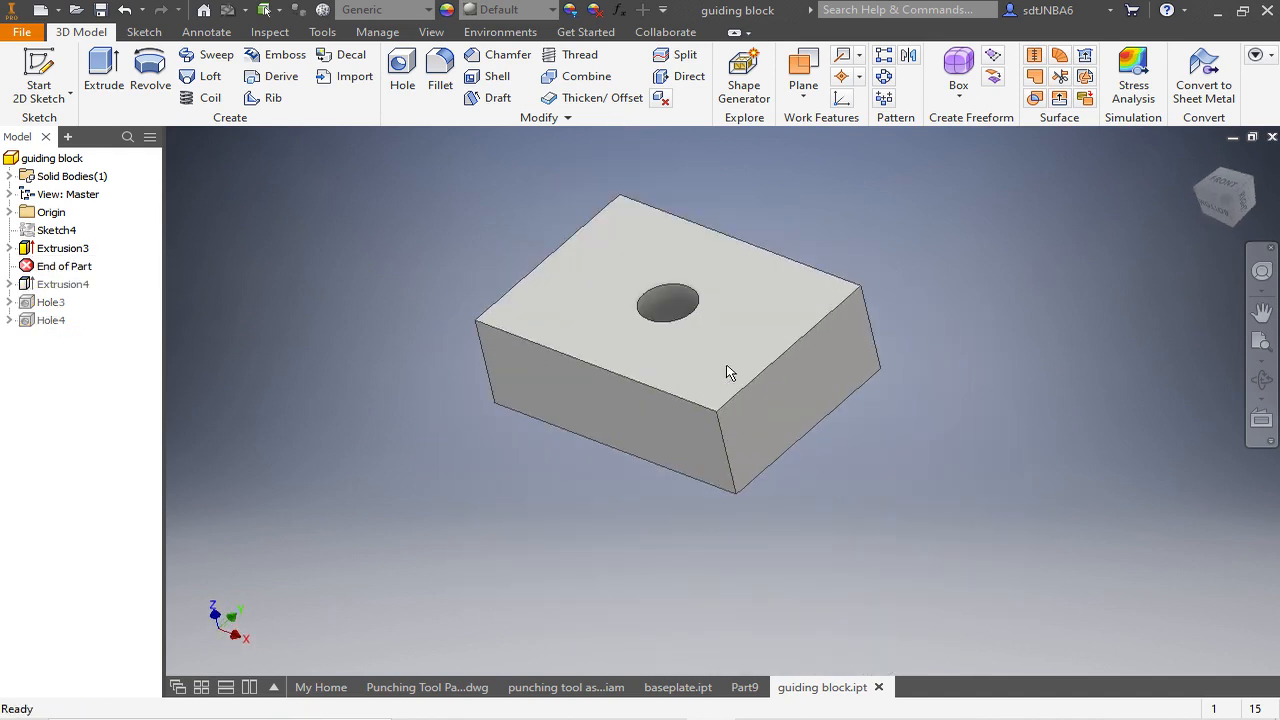
Open the sketch of Extrusion3 for editing, examine its outline, central hole and hole points, and finish the sketch.
left_click(10, 248)
right_click(55, 266)
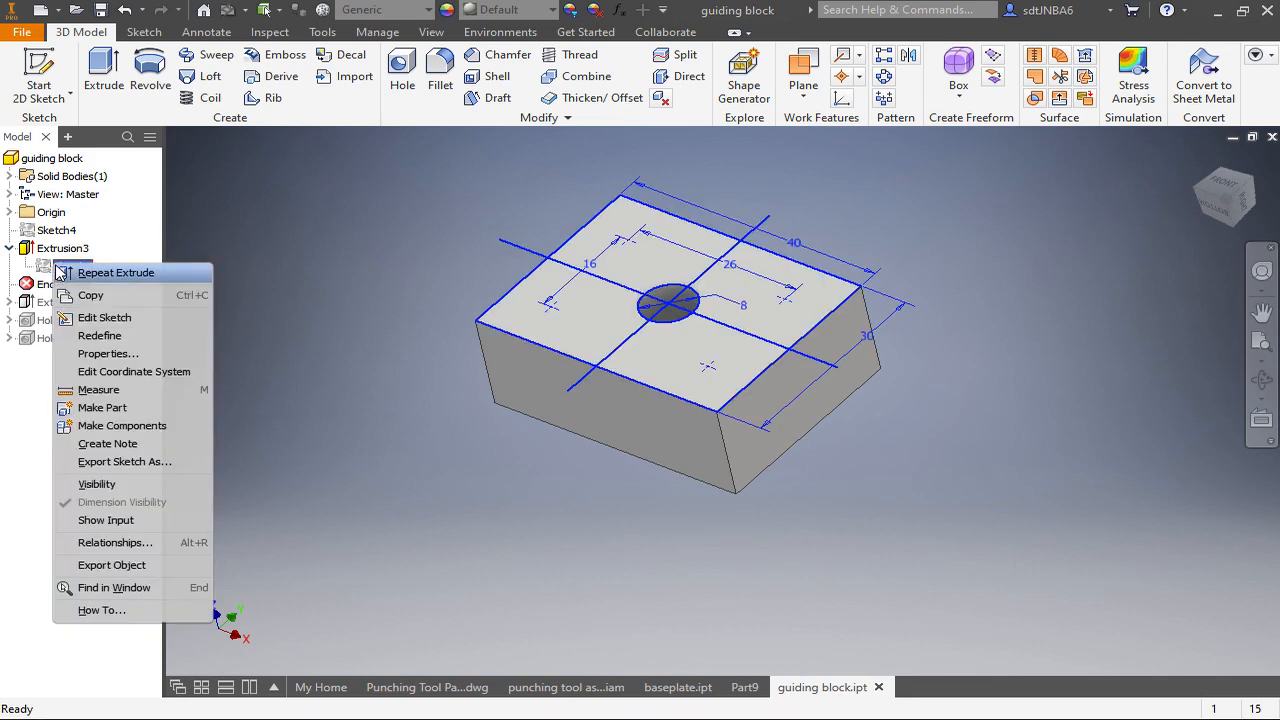
left_click(100, 318)
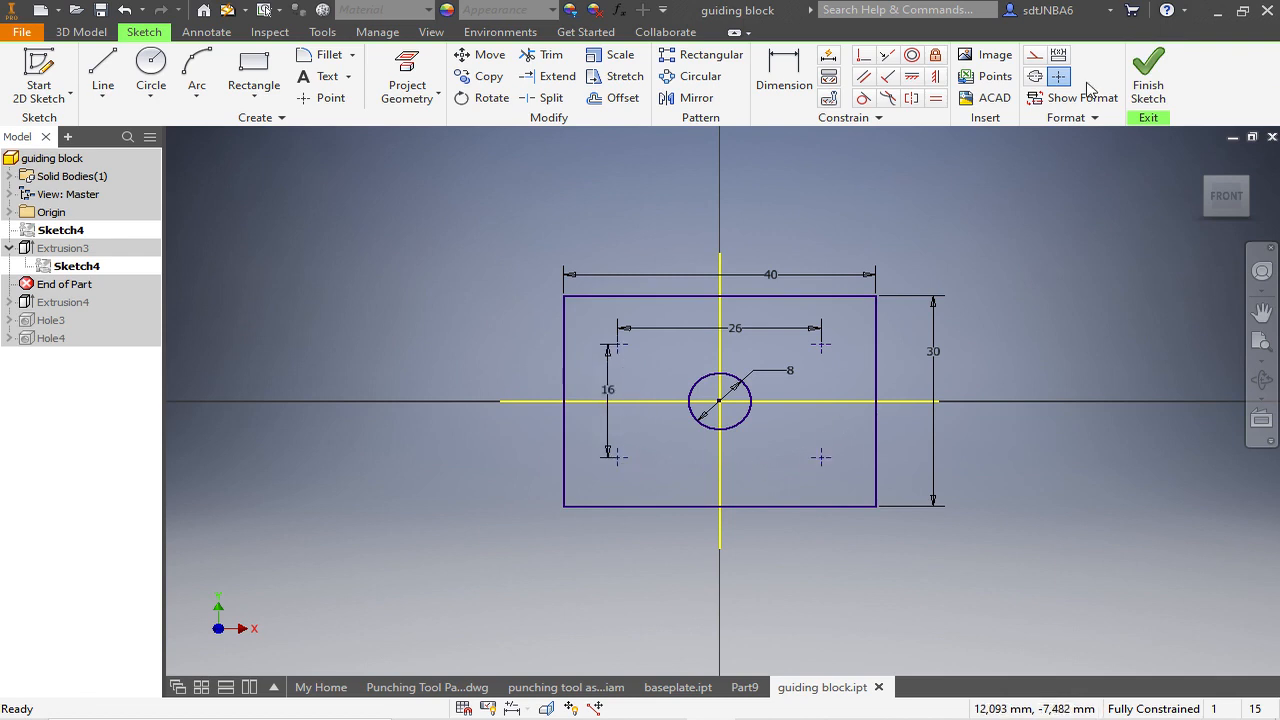
left_click(1148, 72)
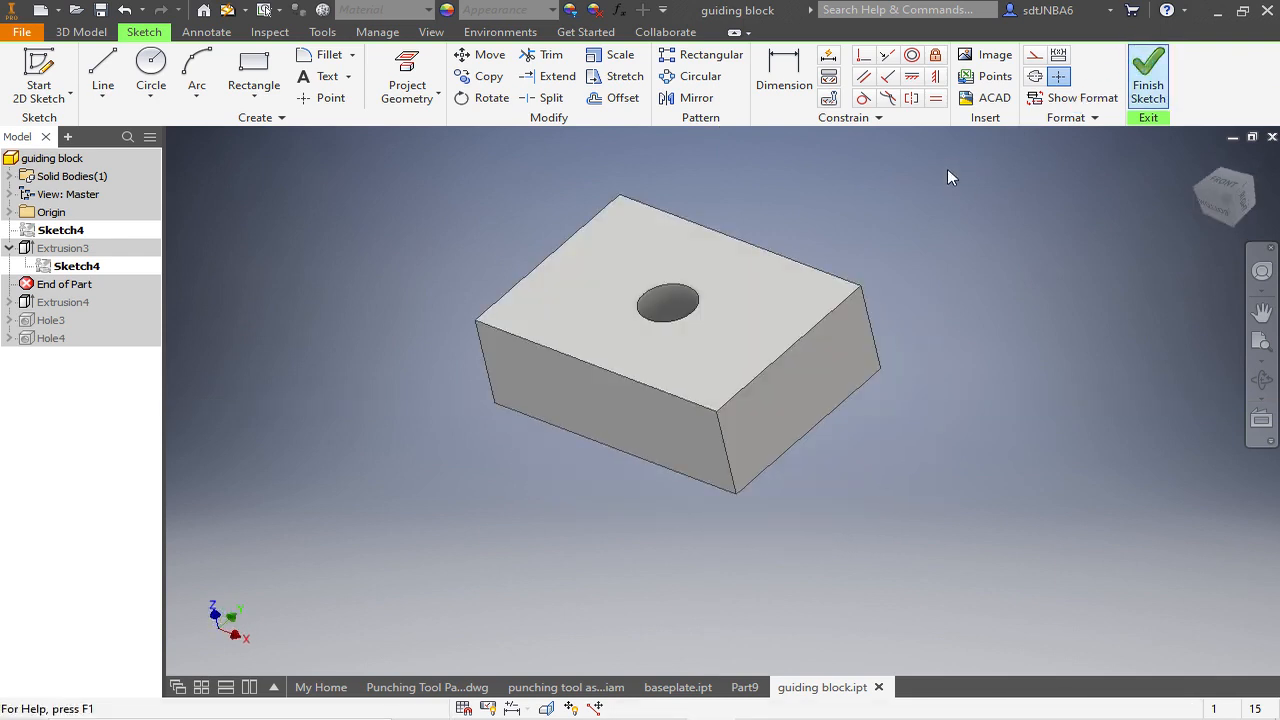
Roll the guiding block's history forward to just after Extrusion4 and view the groove on the underside.
right_click(66, 274)
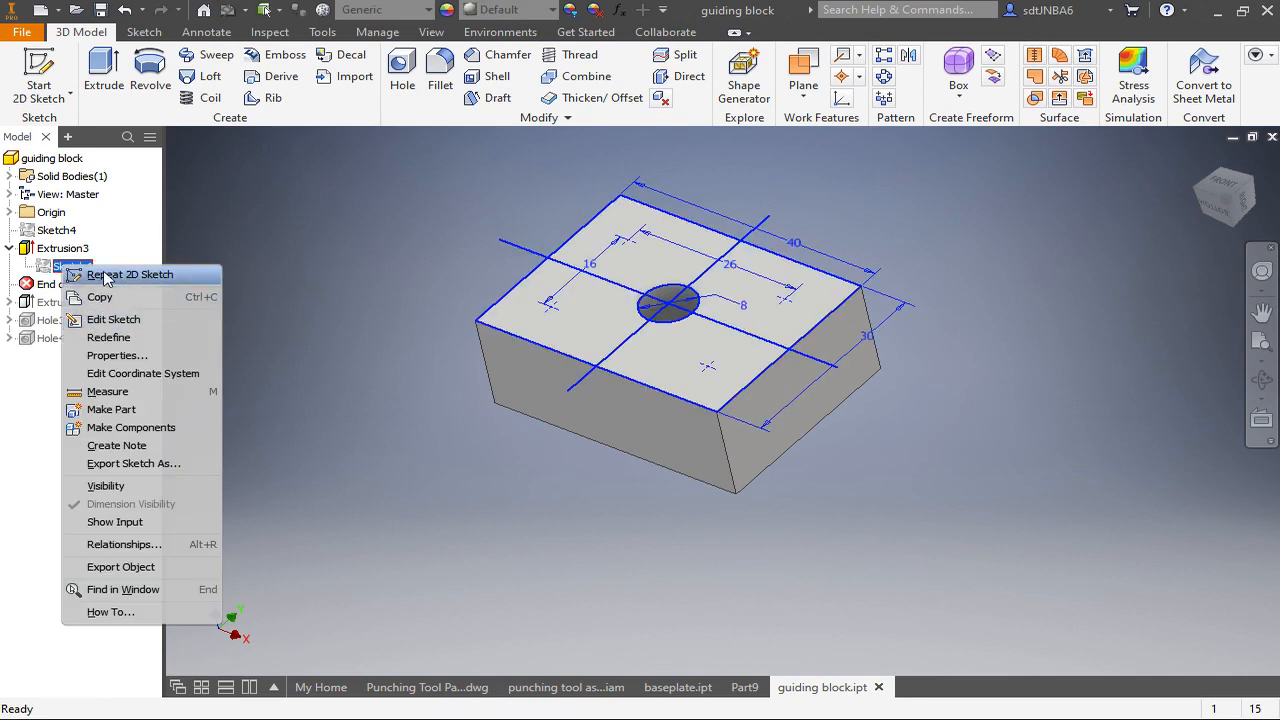
left_click(9, 248)
left_click(9, 248)
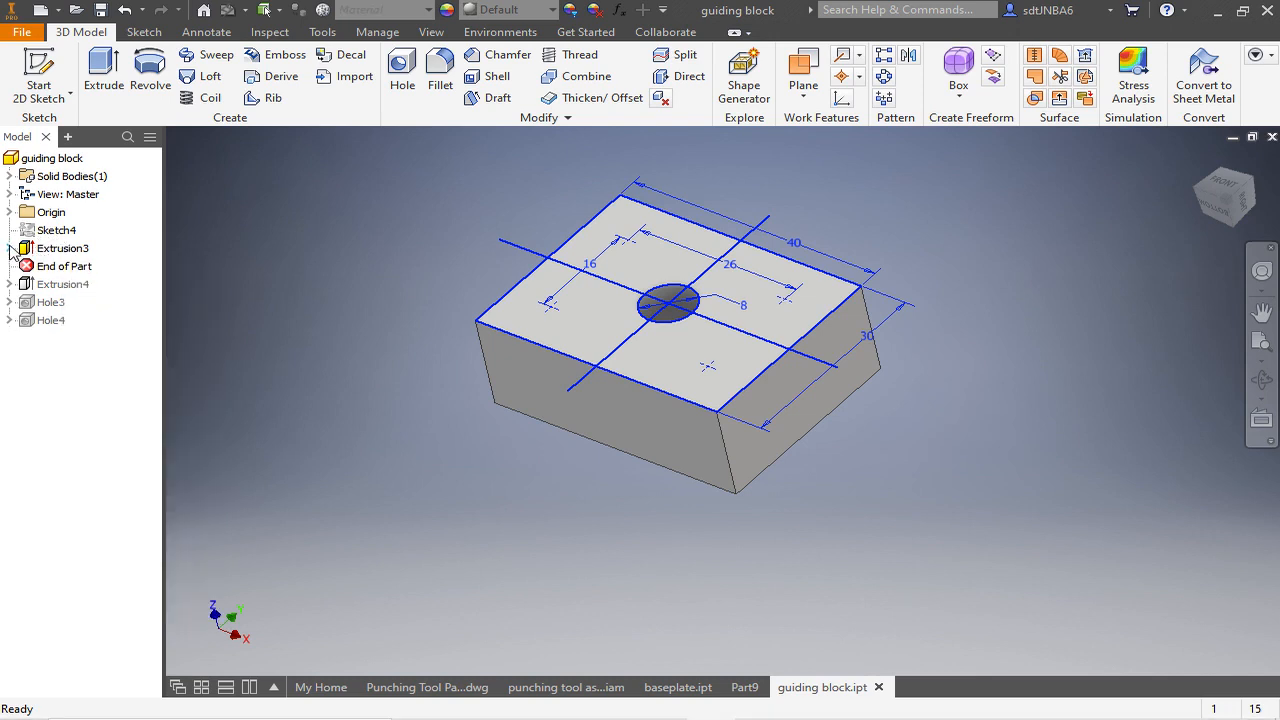
left_click_drag(47, 270, 50, 292)
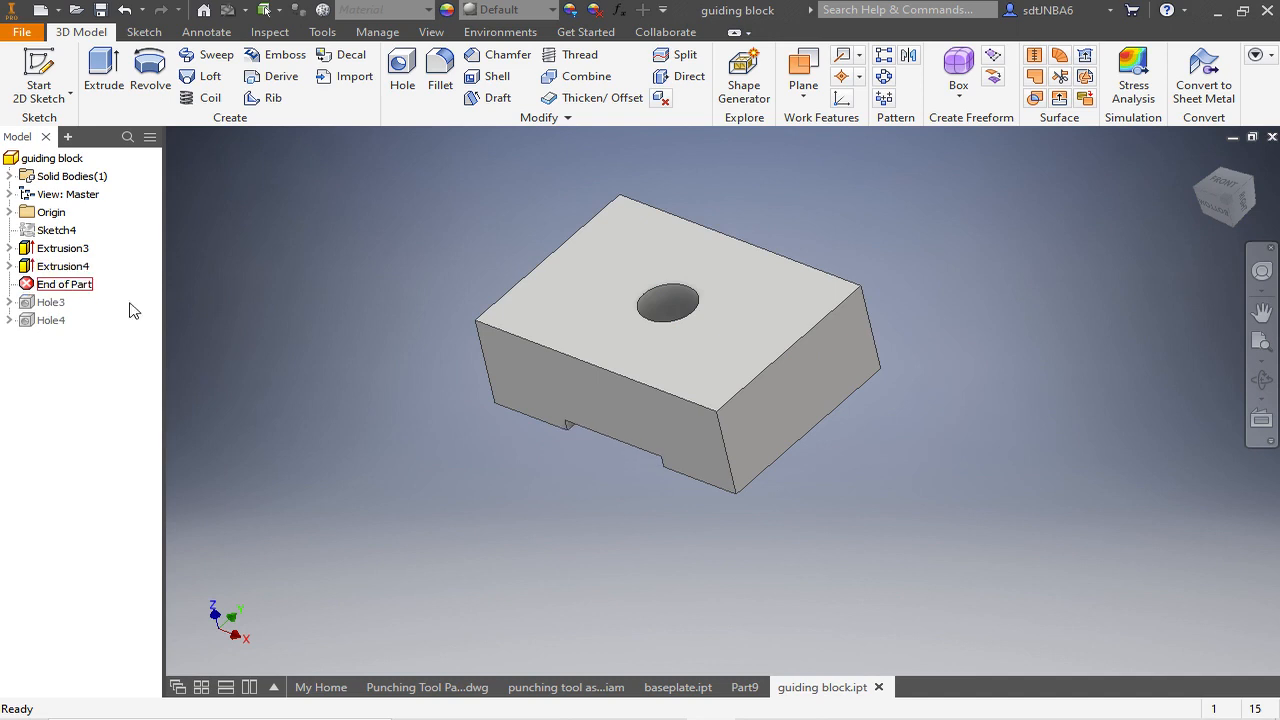
mouse_move(643, 390)
middle_mouse_down("shift")
mouse_move(639, 283)
mouse_move(640, 300)
middle_mouse_up("shift")
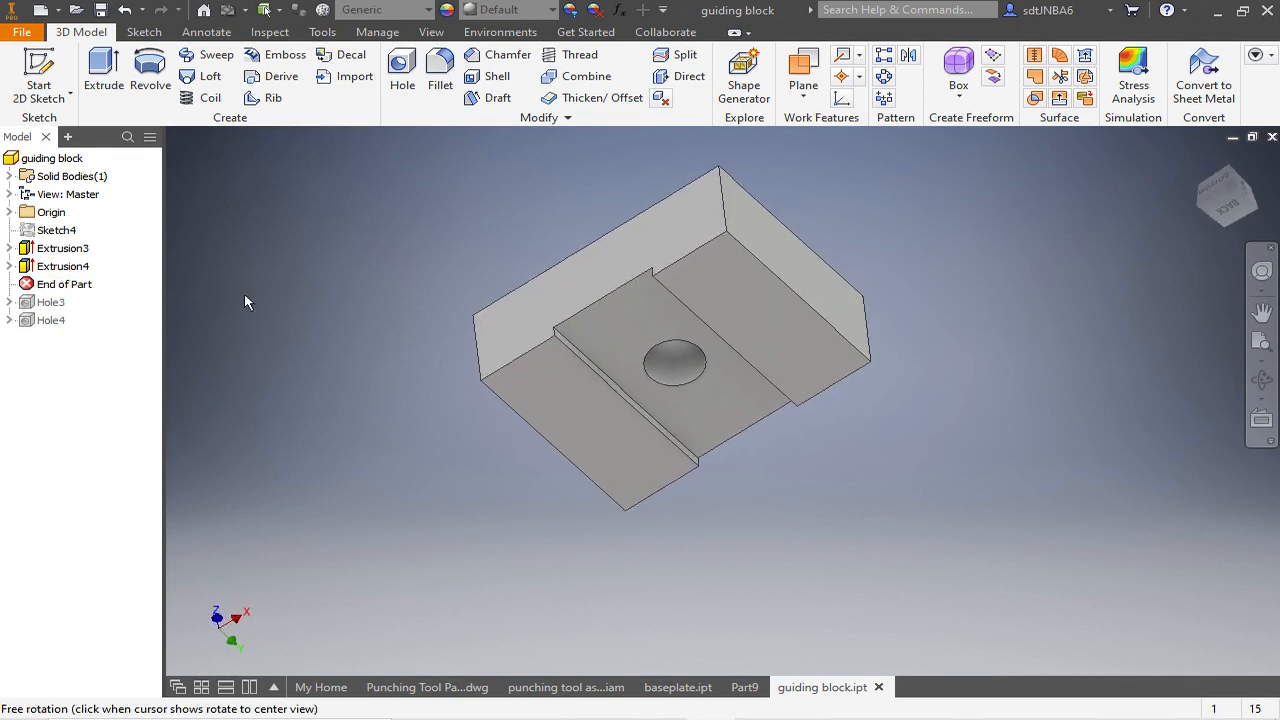
Highlight the sketch of Extrusion4 and examine how its geometry defines the groove in the block's underside.
left_click(9, 266)
left_click(70, 285)
mouse_move(671, 309)
middle_mouse_down("shift")
mouse_move(658, 291)
mouse_move(666, 314)
mouse_move(677, 223)
mouse_move(640, 237)
middle_mouse_up("shift")
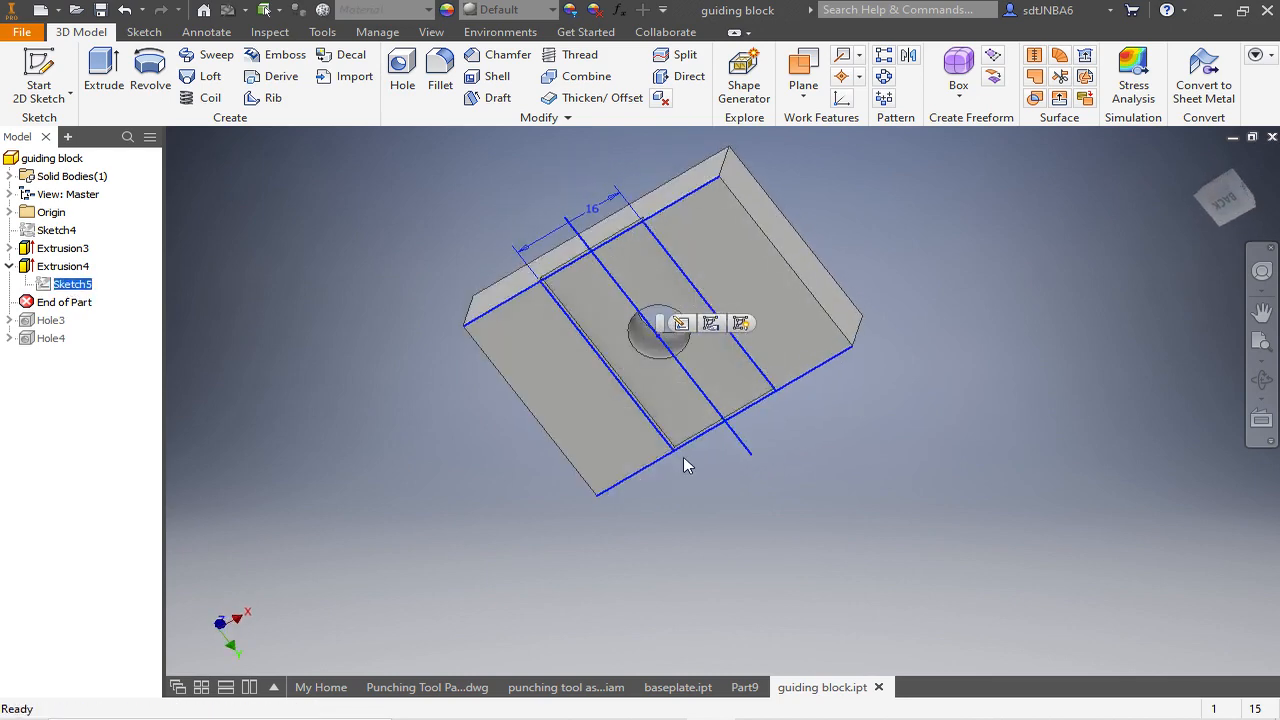
middle_click_drag(620, 201, 792, 379, "shift")
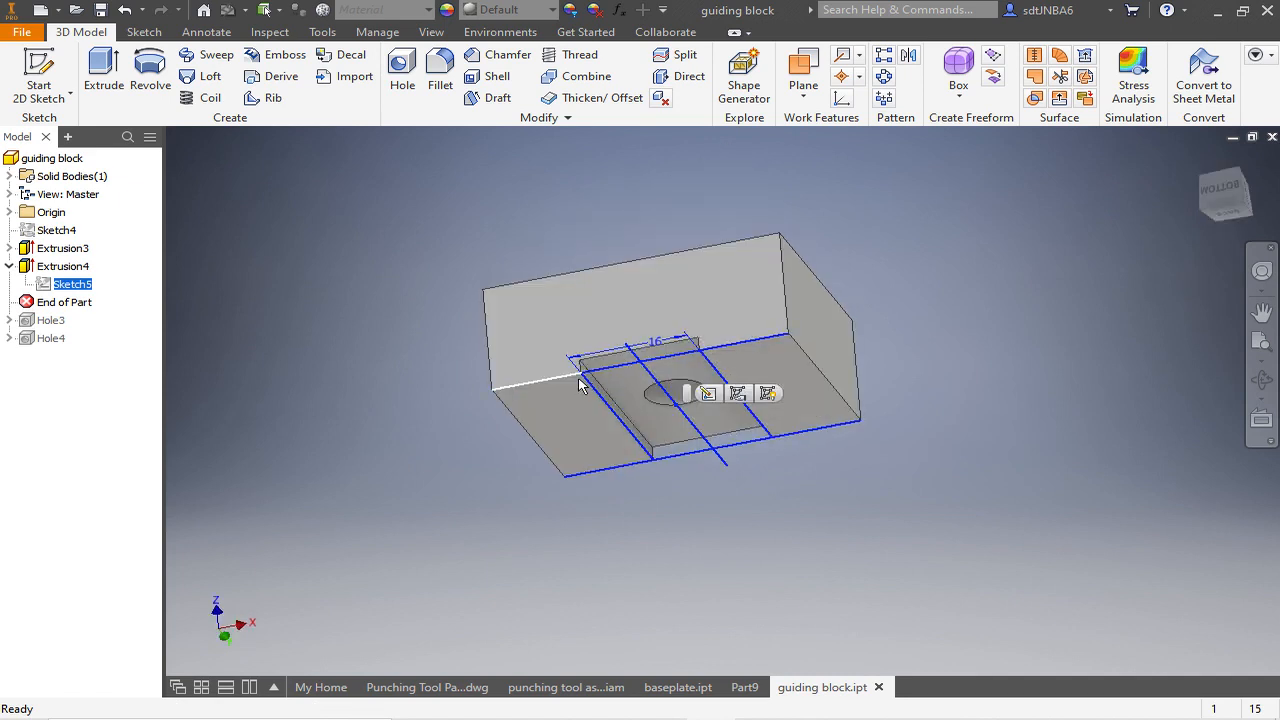
mouse_move(641, 452)
middle_mouse_down("shift")
mouse_move(666, 300)
mouse_move(658, 462)
middle_mouse_up("shift")
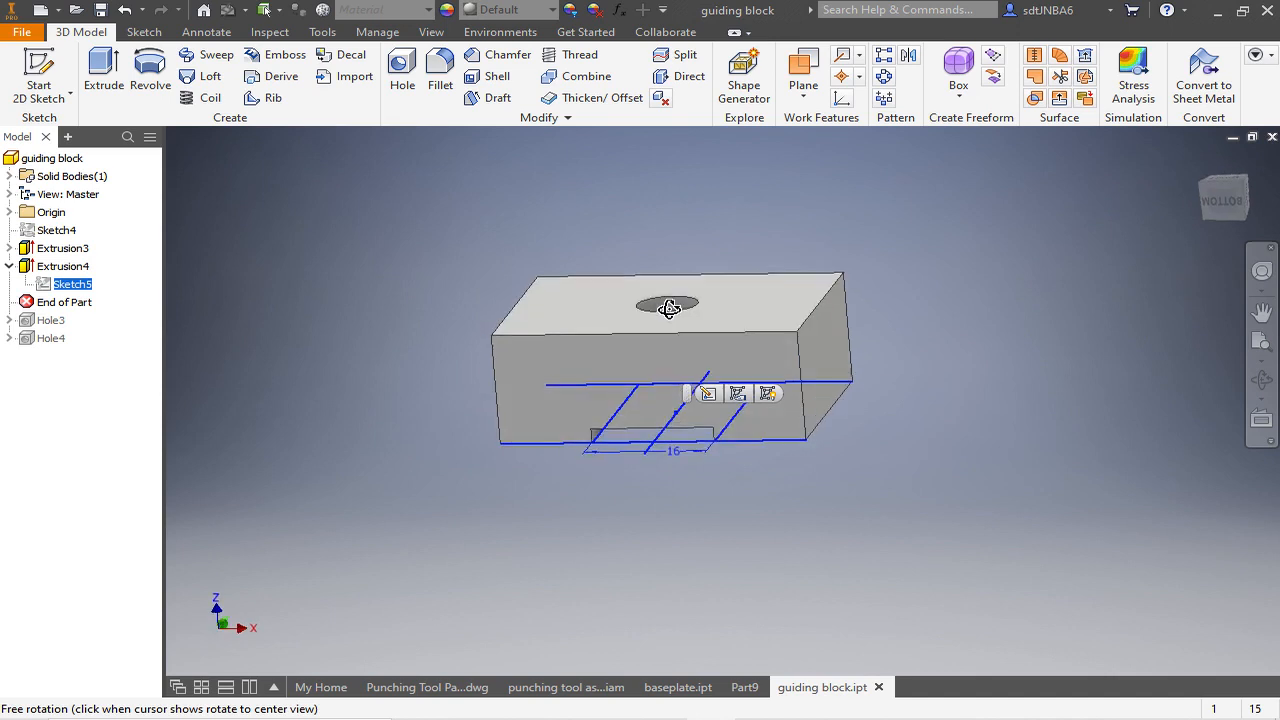
scroll(658, 462, "up", 3)
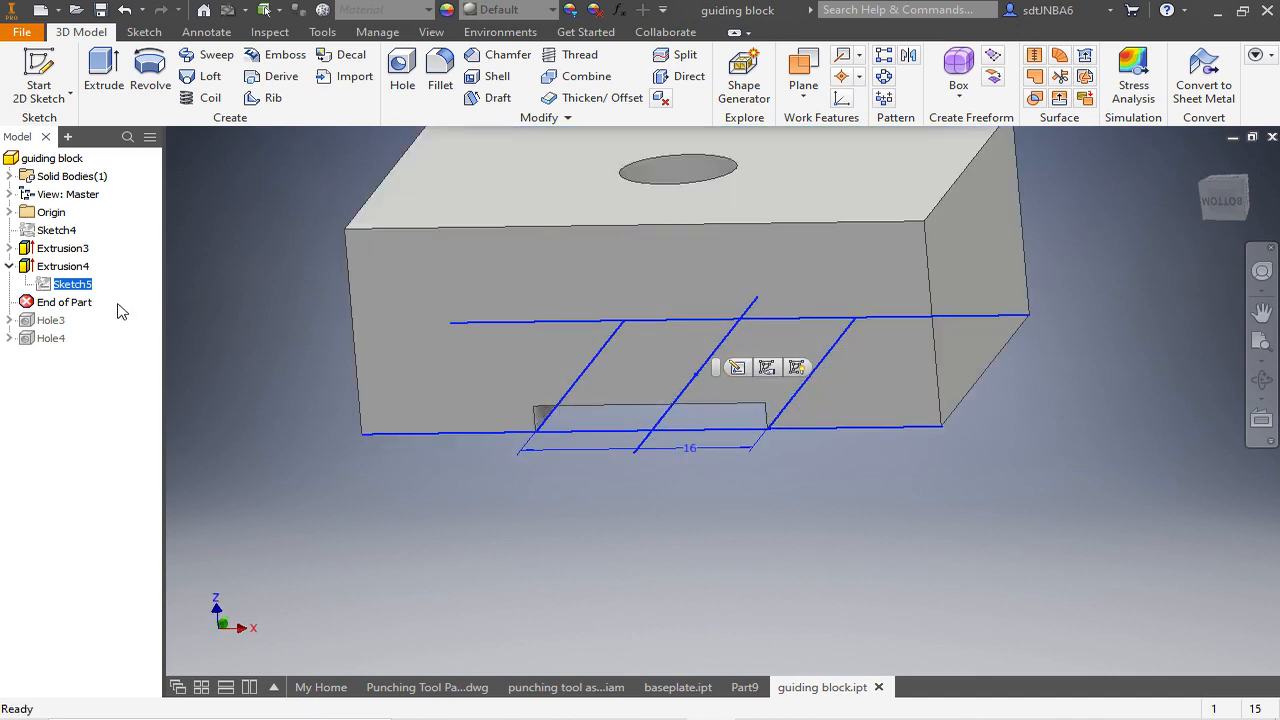
Roll the guiding block's history forward to the end, past Hole3 and Hole4, and examine the finished holes.
left_click_drag(62, 302, 55, 342)
middle_click_drag(677, 311, 689, 491, "shift")
key("F6")
scroll(715, 215, "down", 4)
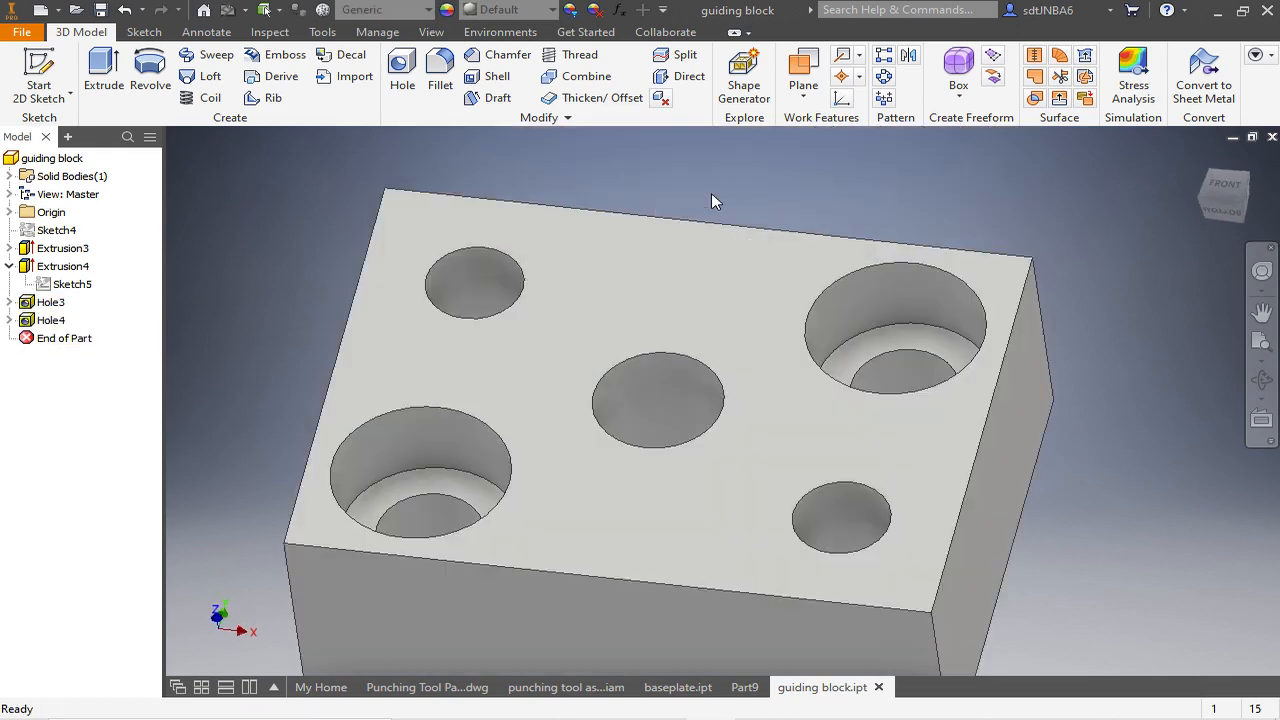
scroll(711, 193, "up", 3)
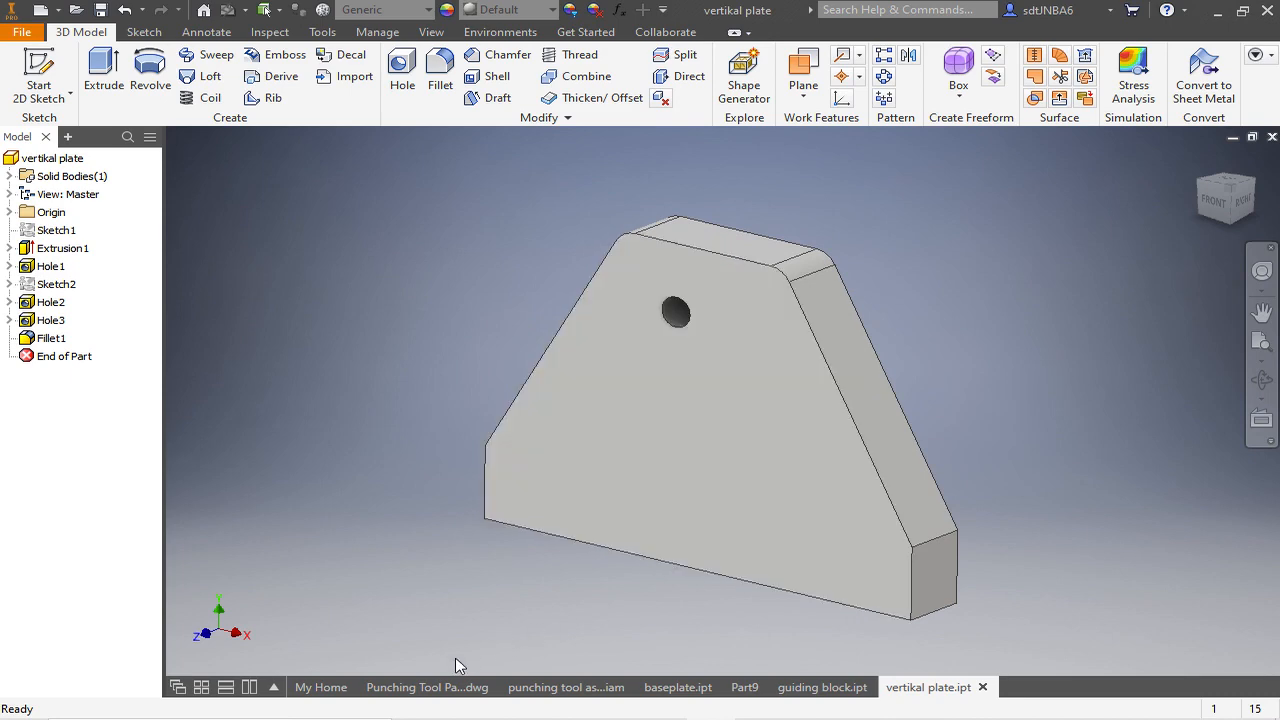
Switch to the Punching Tool Parts drawing and examine the Vertical Plate's views and dimensions.
left_click(427, 687)
middle_click_drag(593, 428, 495, 690)
mouse_move(775, 405)
middle_mouse_down()
mouse_move(716, 552)
mouse_move(756, 567)
middle_mouse_up()
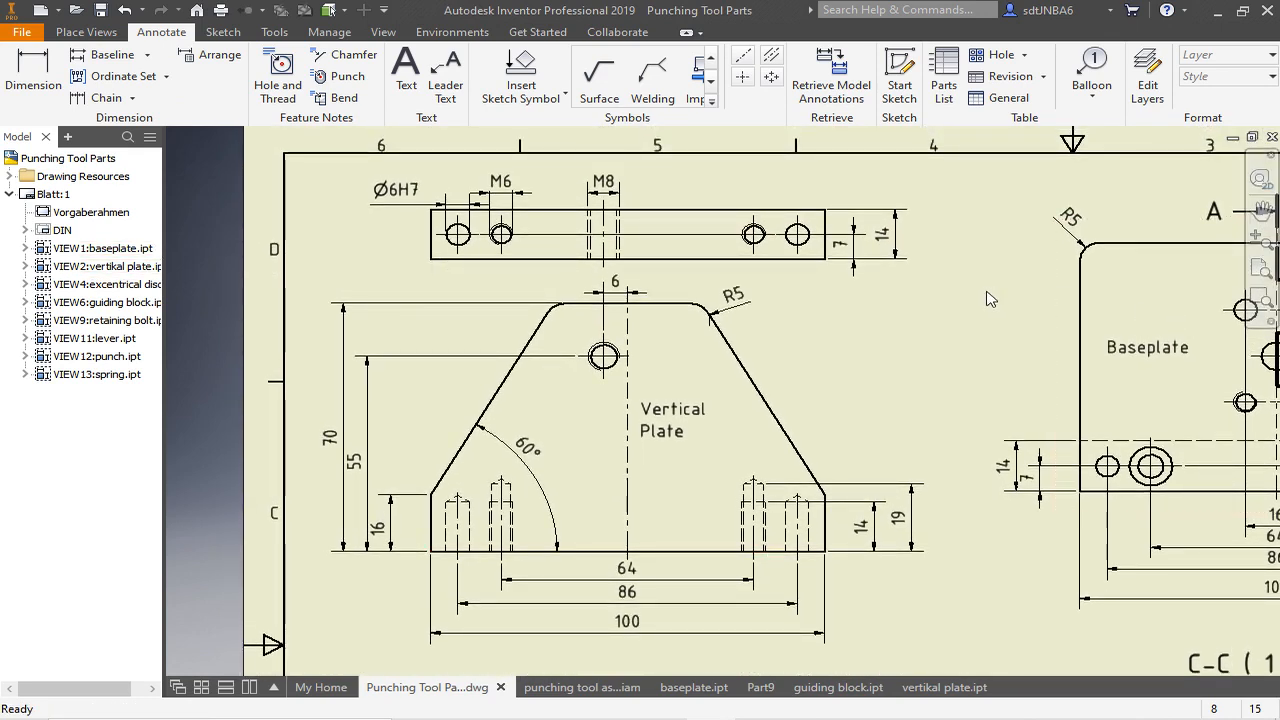
Switch to the vertikal plate part and roll its feature history back to just after Extrusion1.
left_click(944, 687)
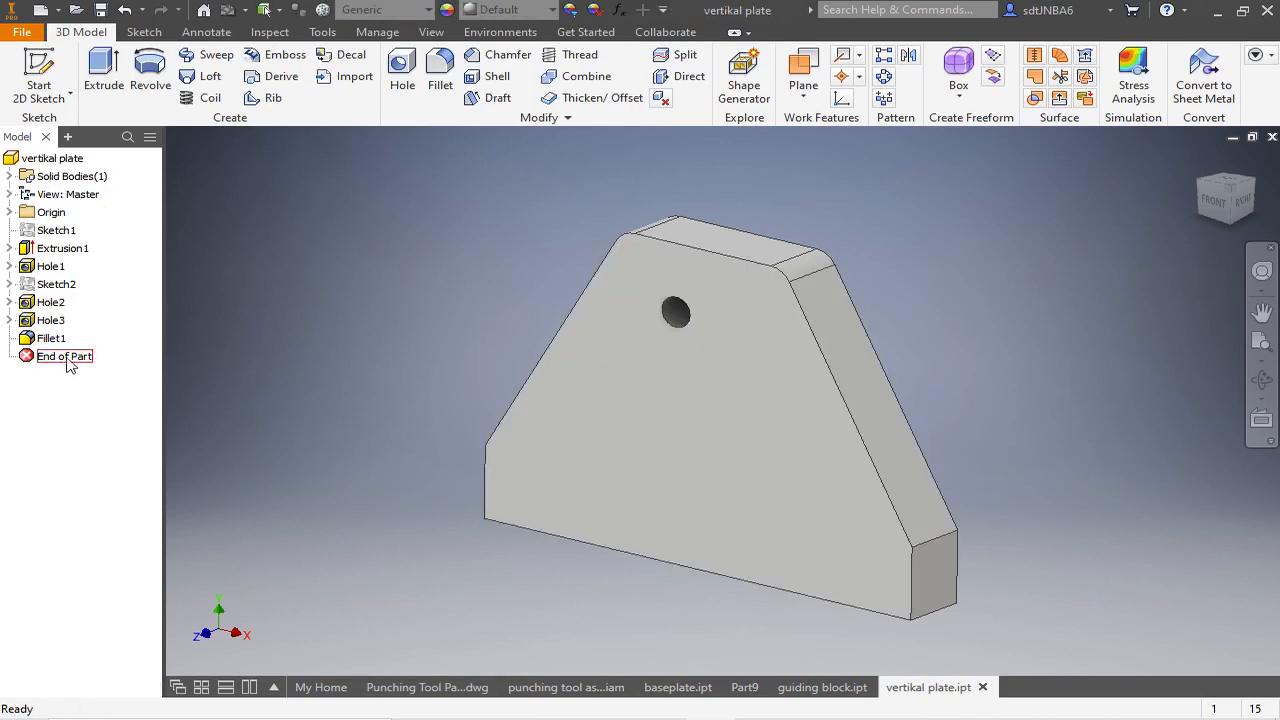
left_click(64, 357)
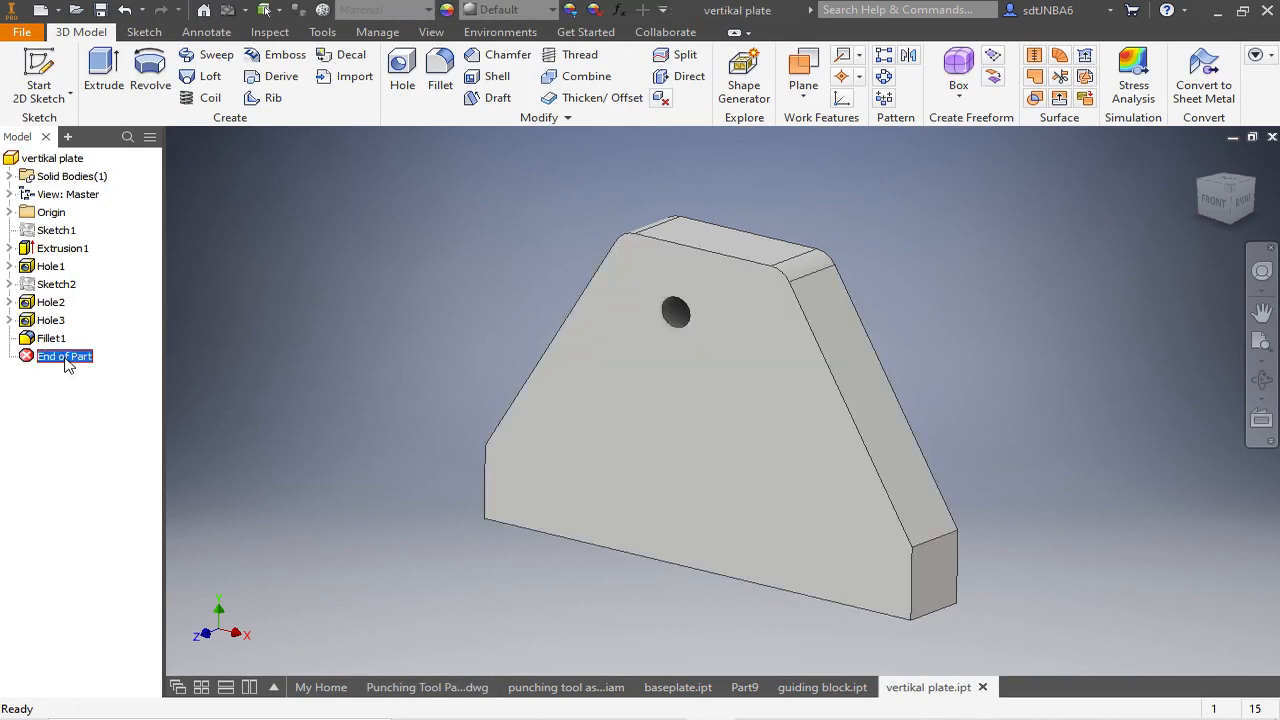
left_click_drag(64, 357, 78, 268)
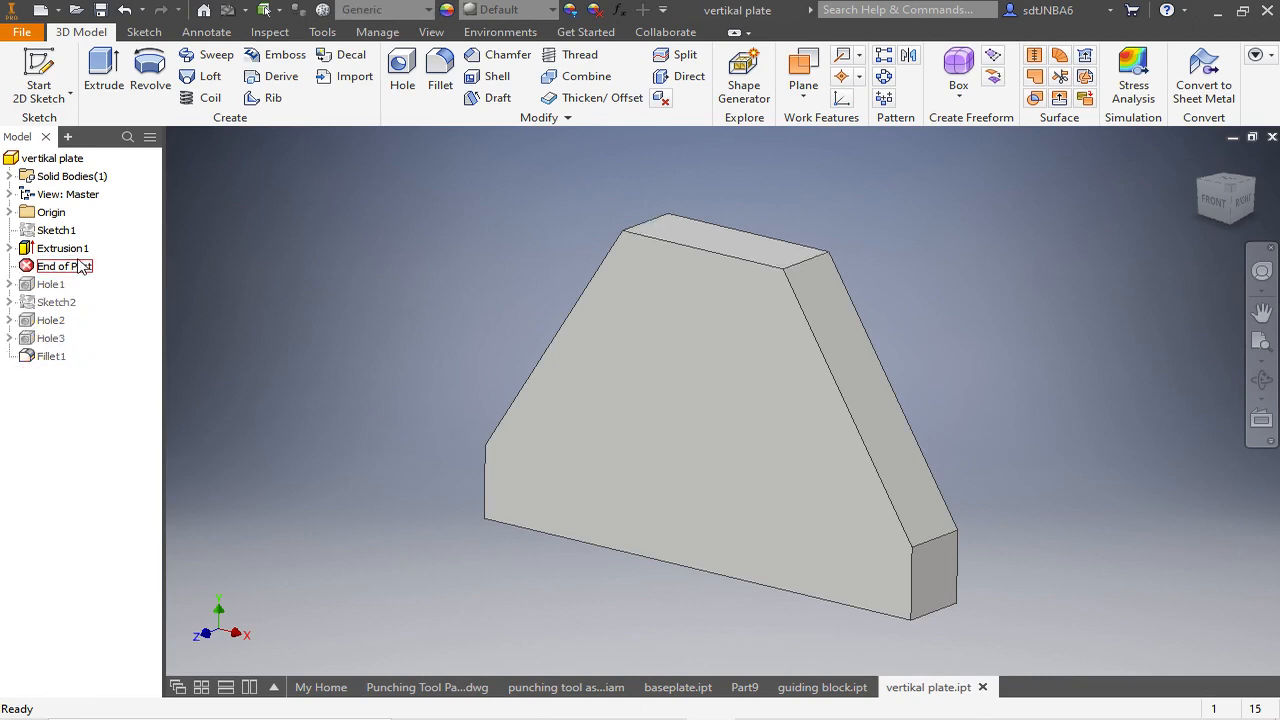
Open the sketch of Extrusion1 for editing, examine the constraints on the outline's slanted and short vertical edges, and finish the sketch.
left_click(9, 248)
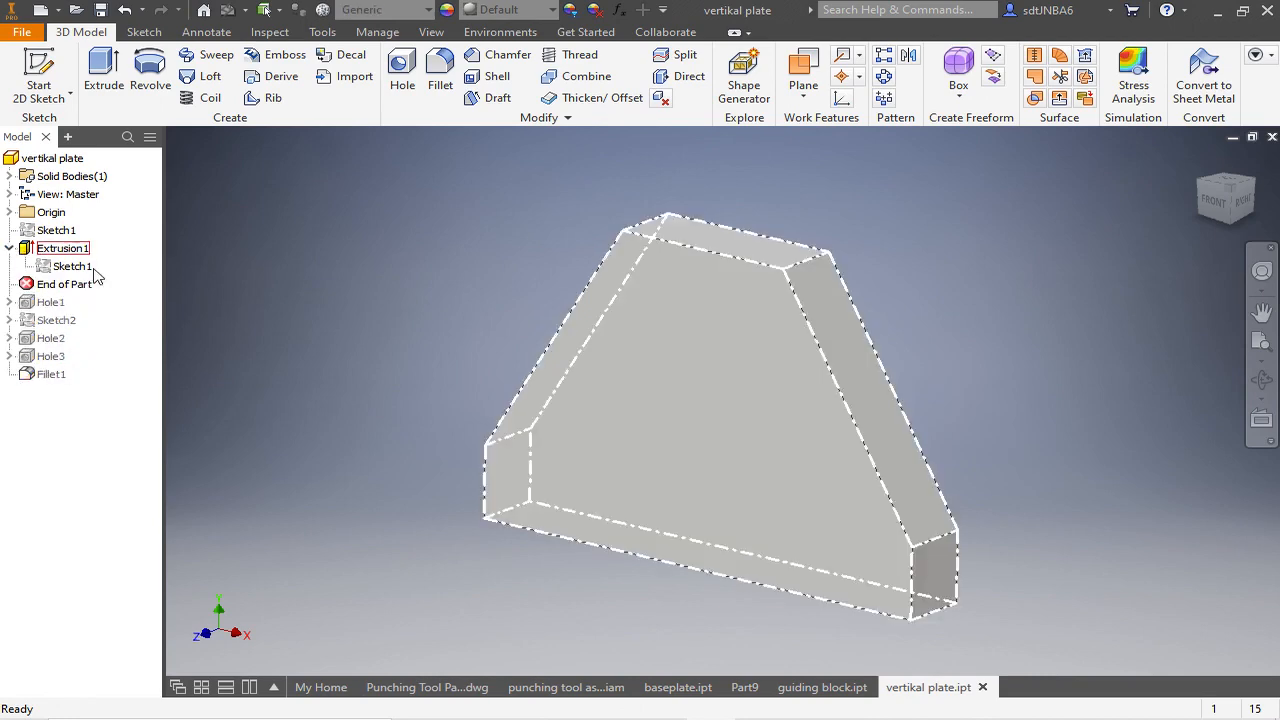
right_click(70, 267)
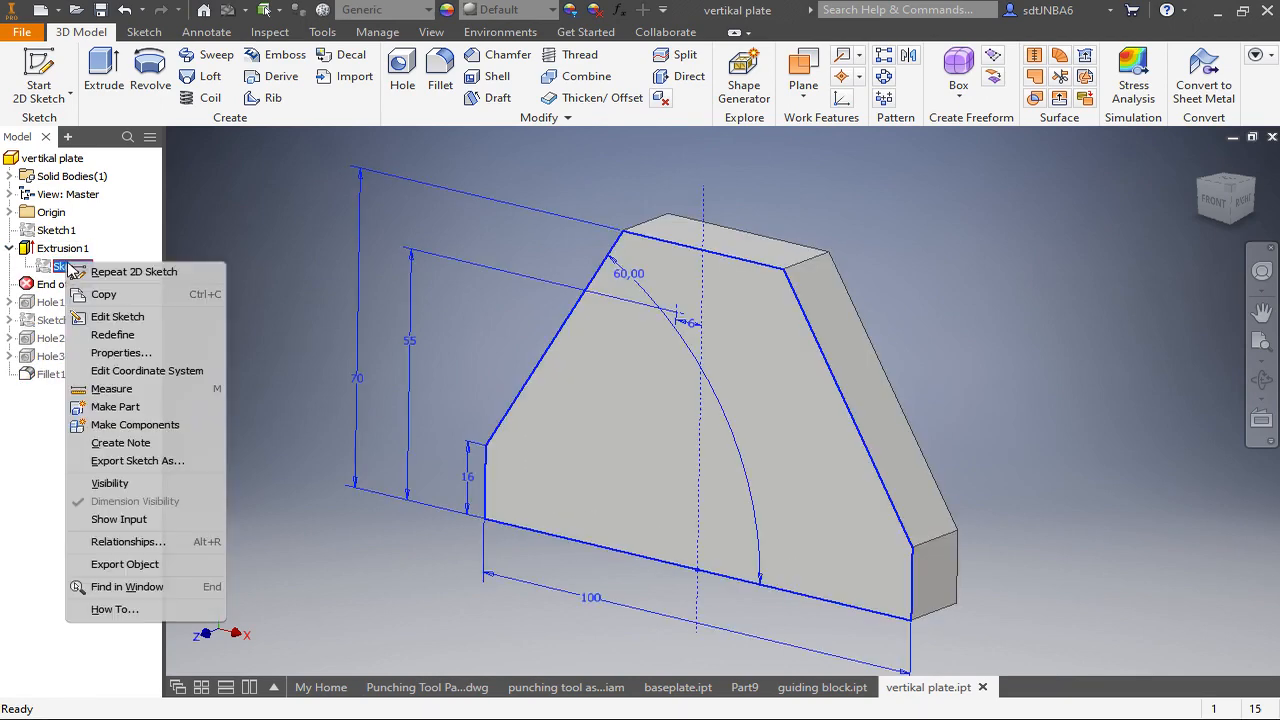
left_click(108, 318)
mouse_move(716, 276)
left_mouse_down()
mouse_move(694, 405)
mouse_move(672, 426)
left_mouse_up()
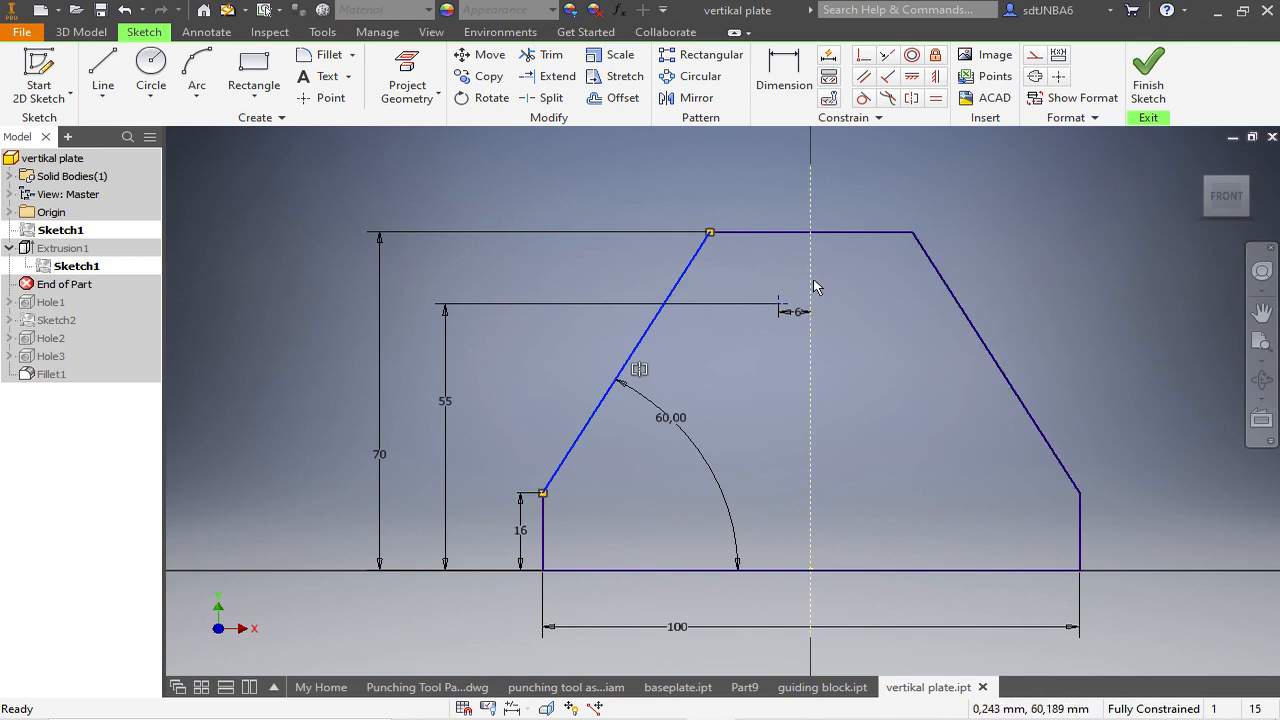
left_click(543, 525)
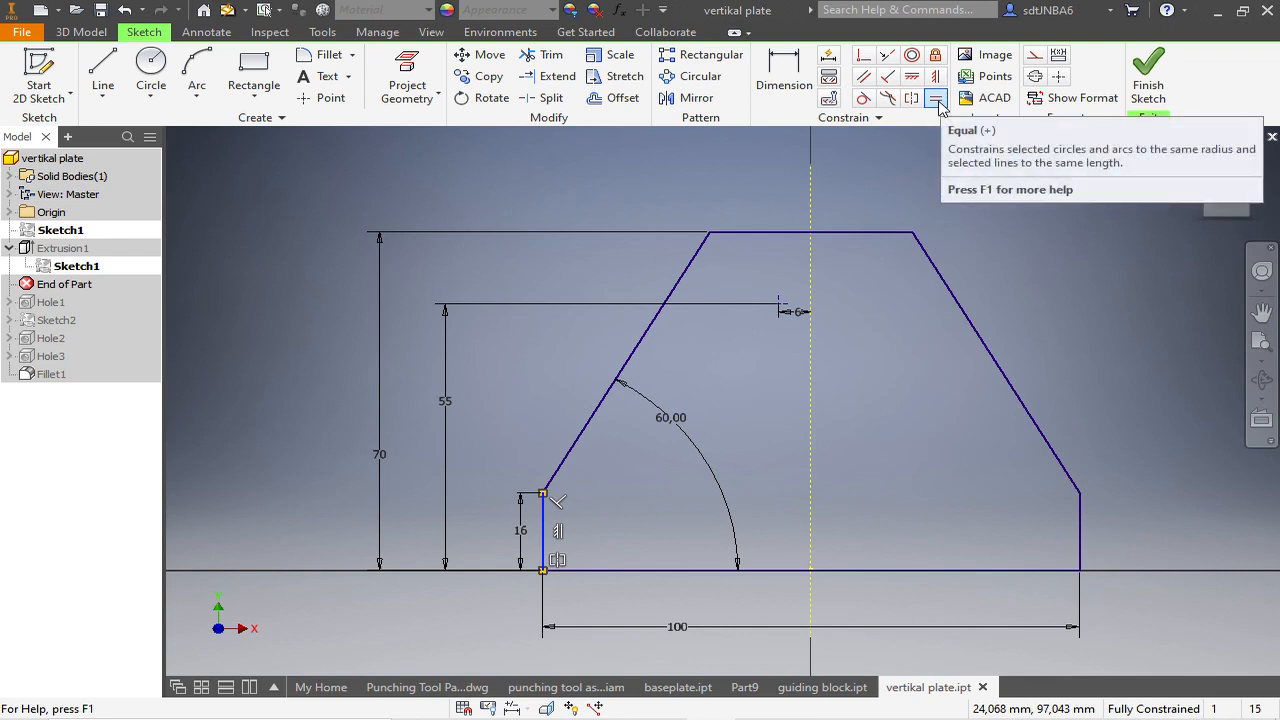
left_click(861, 185)
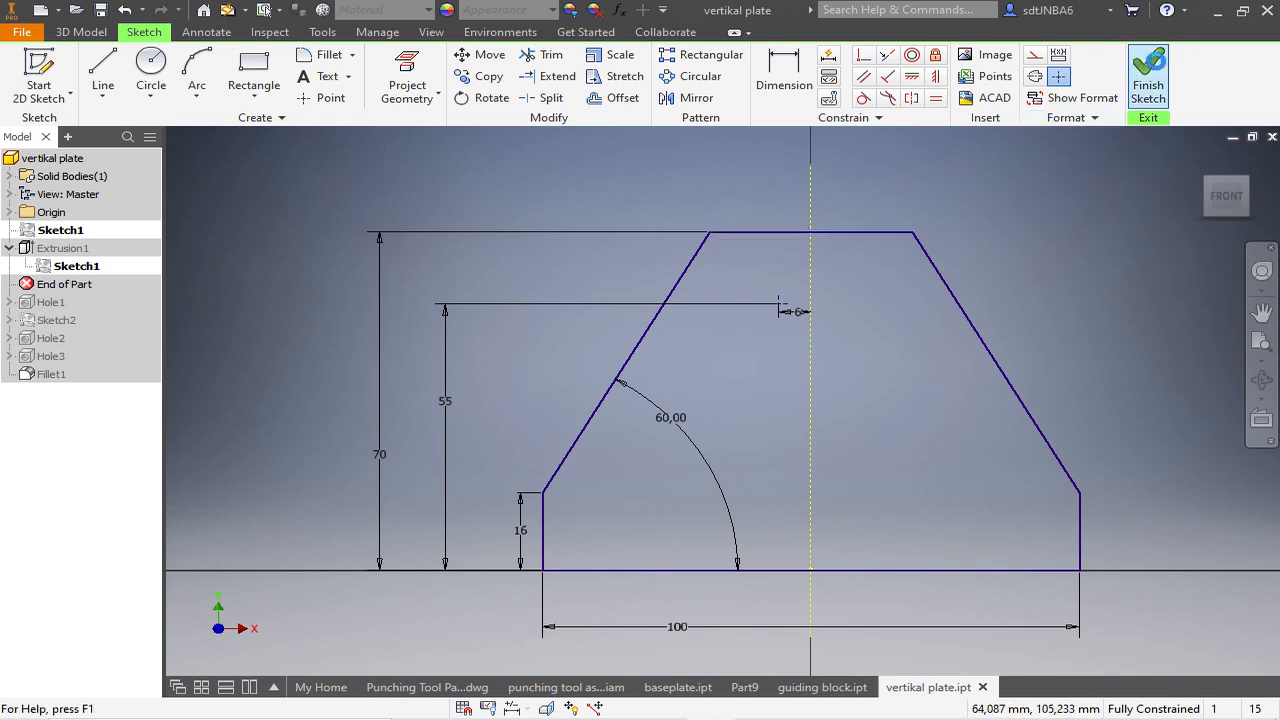
left_click(1148, 75)
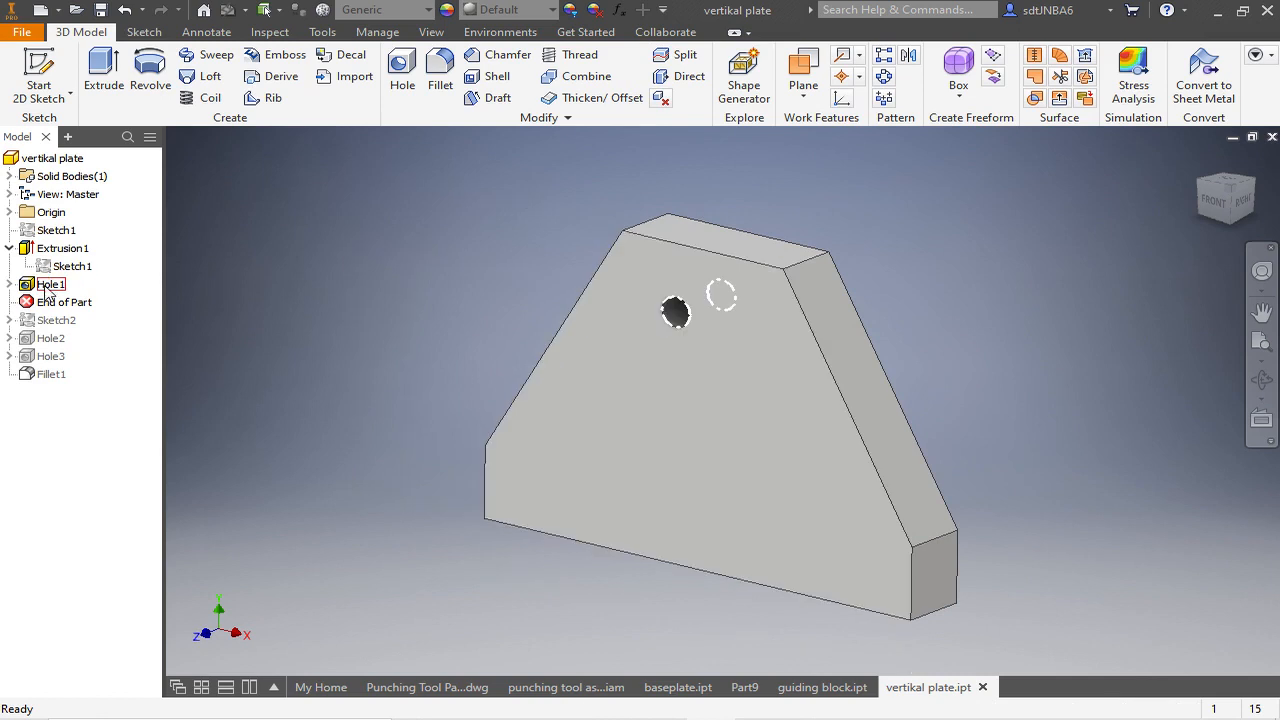
Roll the vertical plate's history forward past Sketch2 and open that sketch on the bottom face for editing.
left_click_drag(50, 302, 56, 330)
mouse_move(557, 343)
middle_mouse_down("shift")
mouse_move(588, 289)
mouse_move(586, 254)
mouse_move(563, 260)
mouse_move(563, 306)
mouse_move(600, 271)
middle_mouse_up("shift")
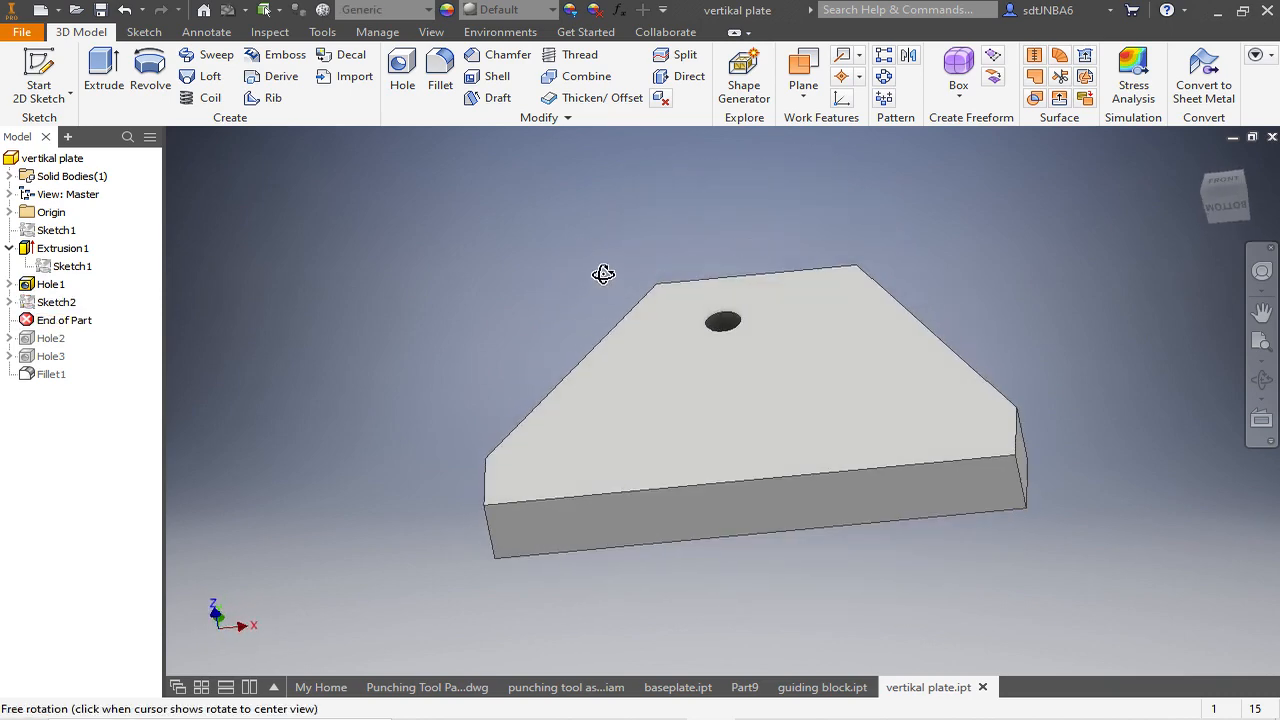
right_click(57, 304)
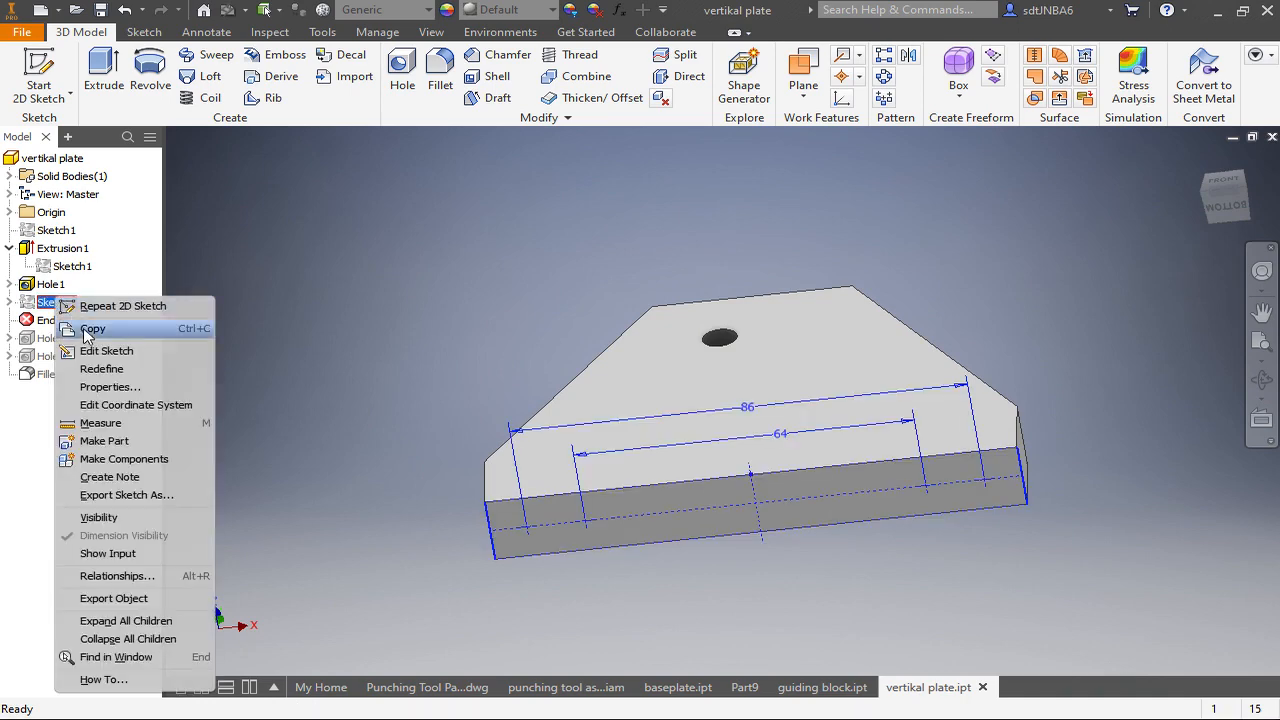
left_click(105, 351)
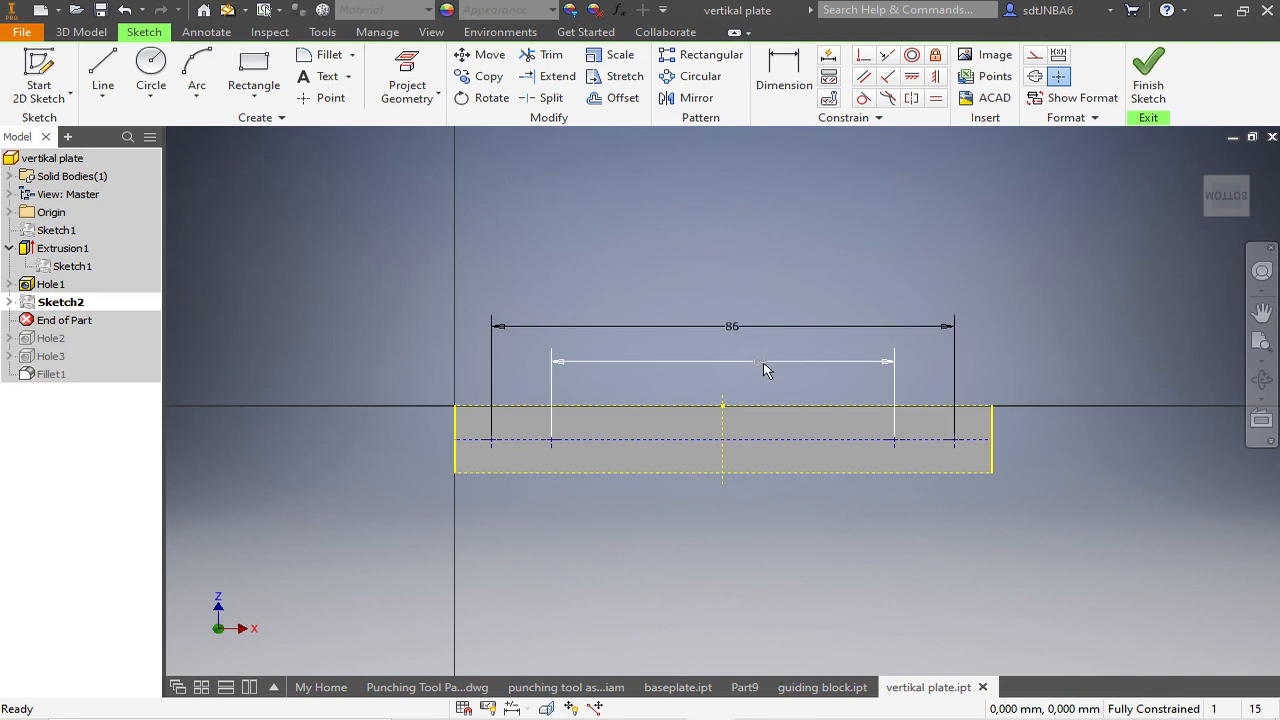
Examine the sketch's two hole-spacing dimensions and the constraints on the horizontal construction line carrying the hole centre points.
left_click(734, 325)
left_click(590, 440)
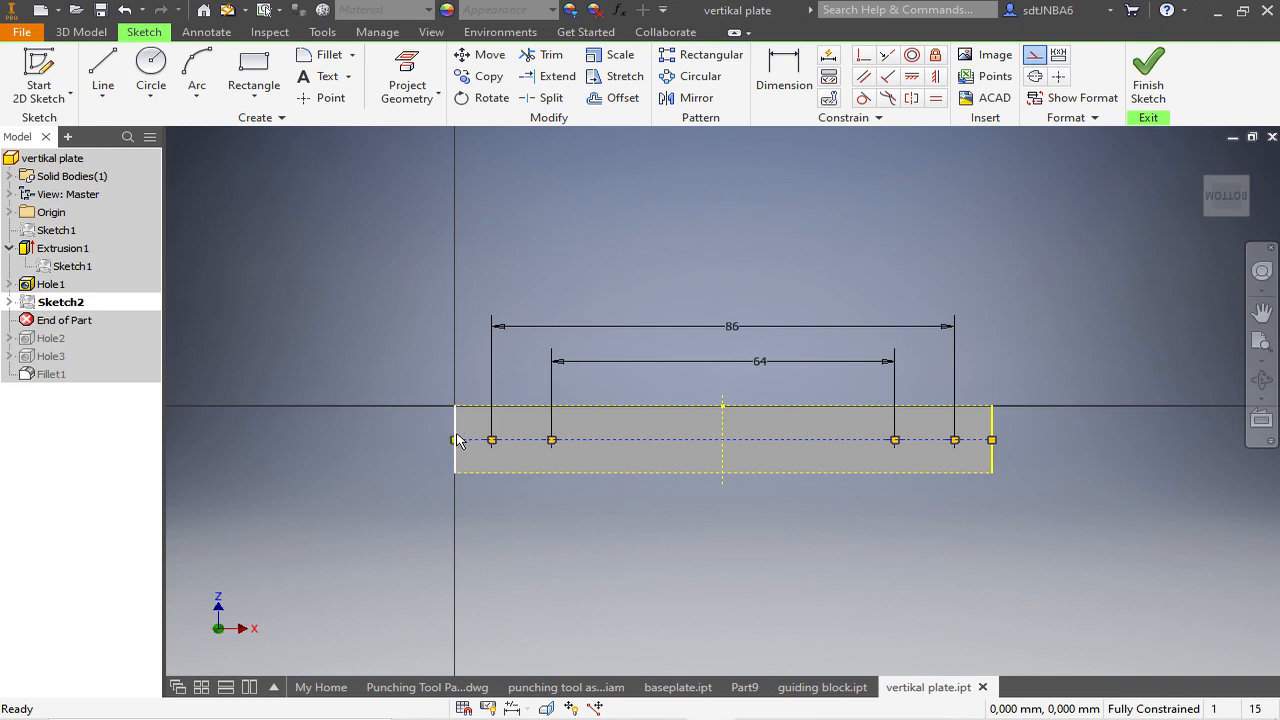
left_click(481, 305)
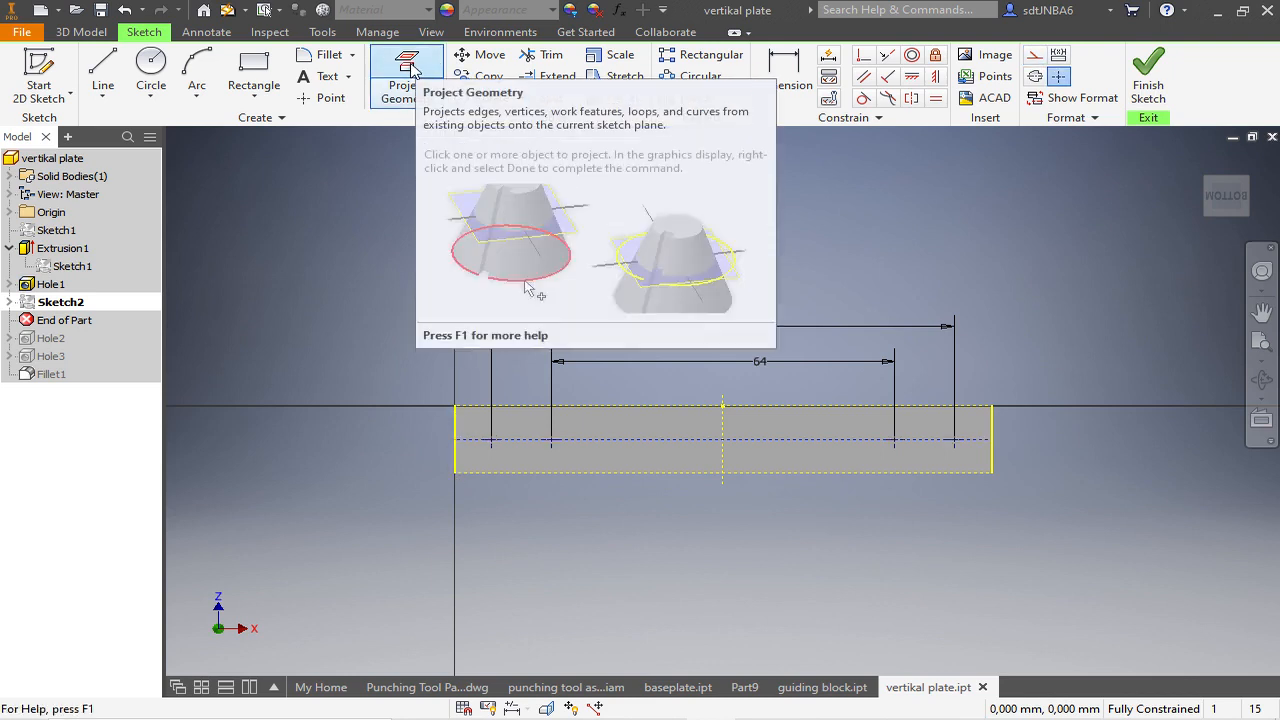
Project the bottom face's short end edges into the sketch with Project Geometry and finish the sketch.
left_click(409, 68)
left_click(456, 428)
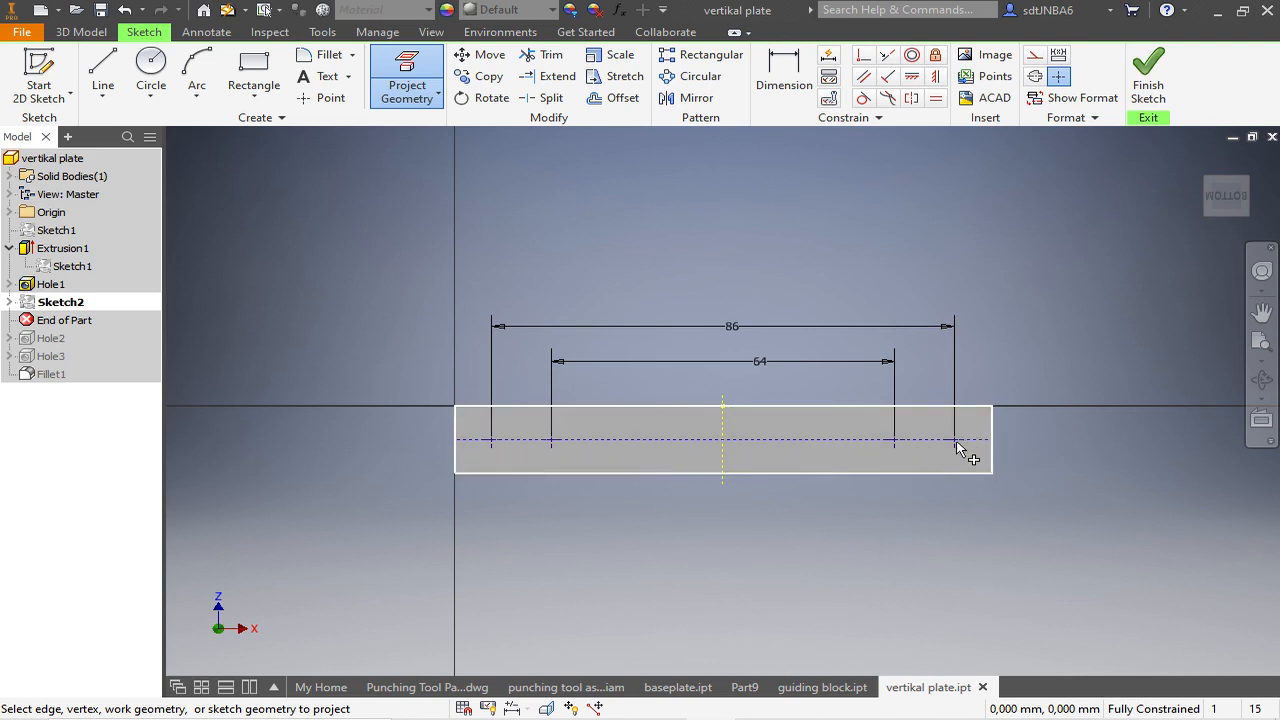
left_click(812, 416)
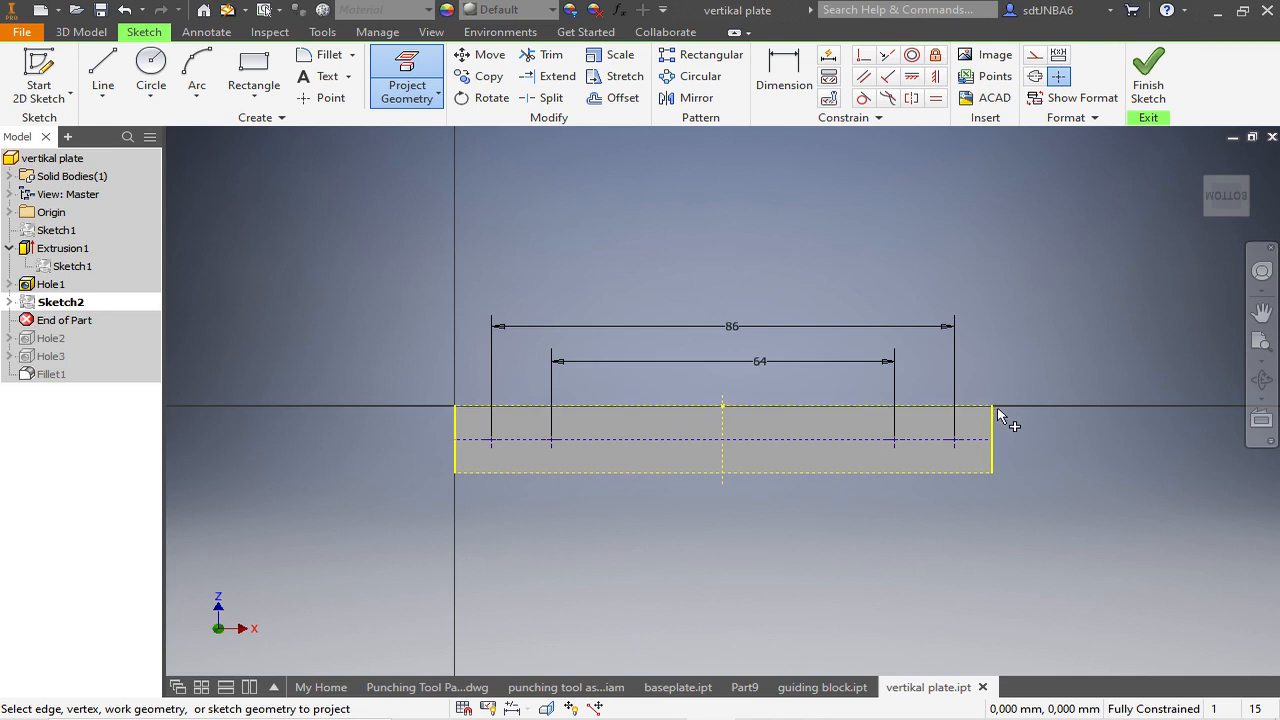
left_click(441, 88)
left_click(994, 440)
left_click(1146, 78)
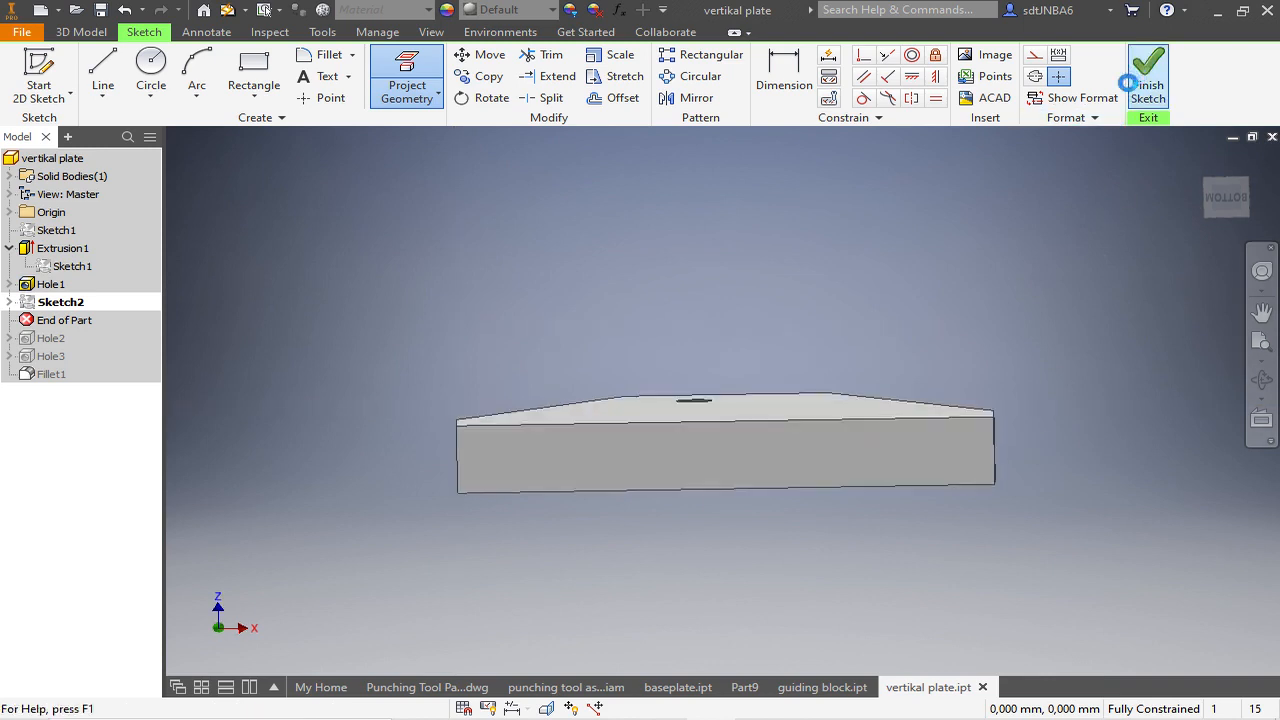
Roll the vertical plate's history forward to the end, past Hole2, Hole3 and Fillet1, and examine the finished part.
left_click_drag(62, 320, 52, 386)
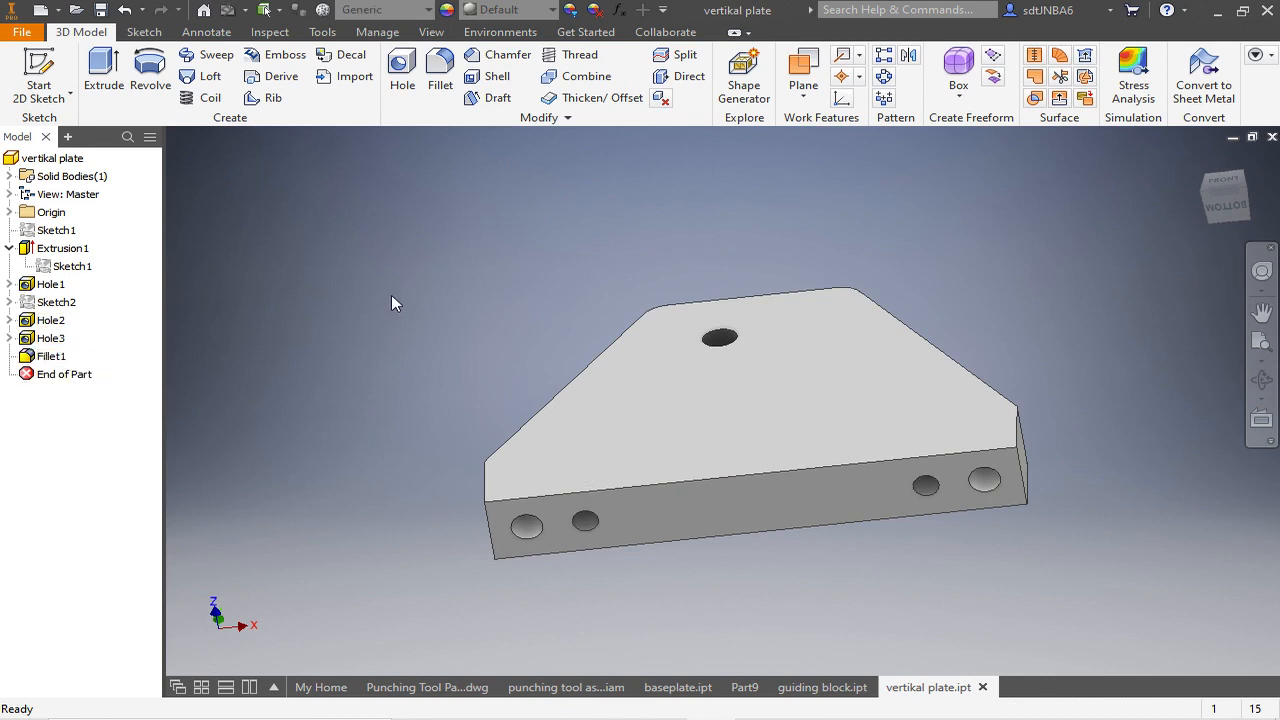
left_click_drag(416, 273, 385, 332)
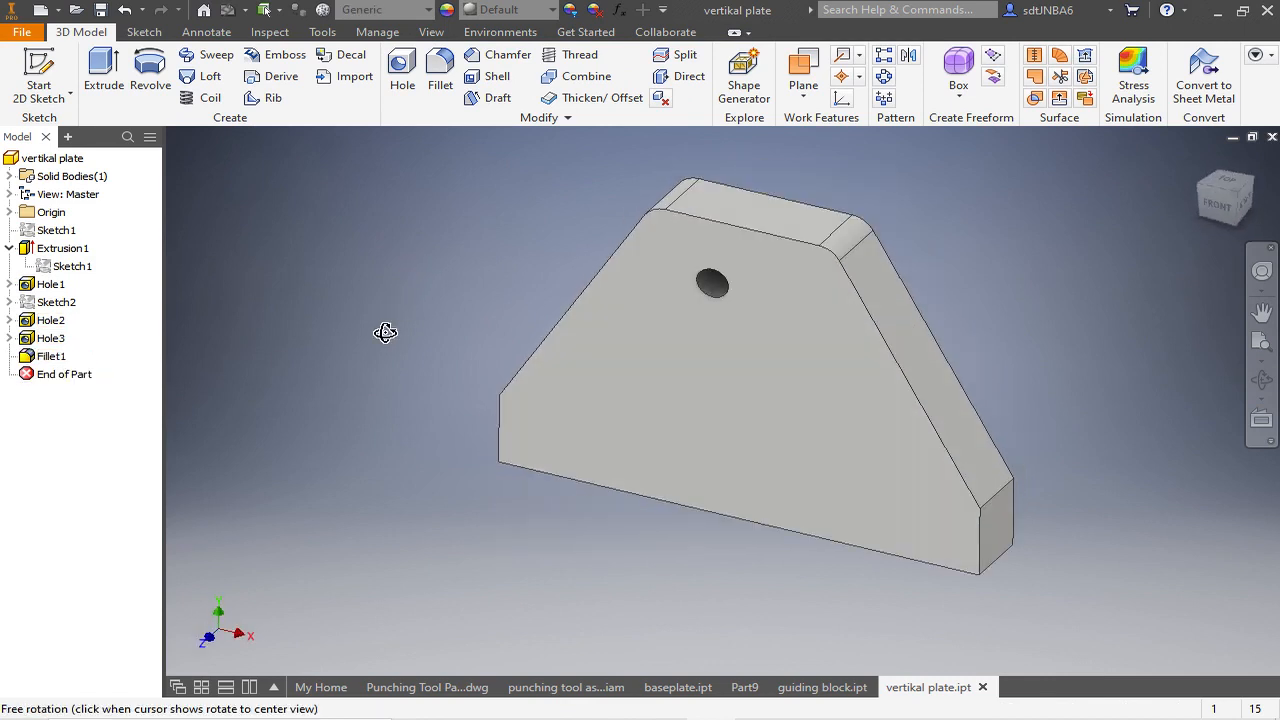
key("Escape")
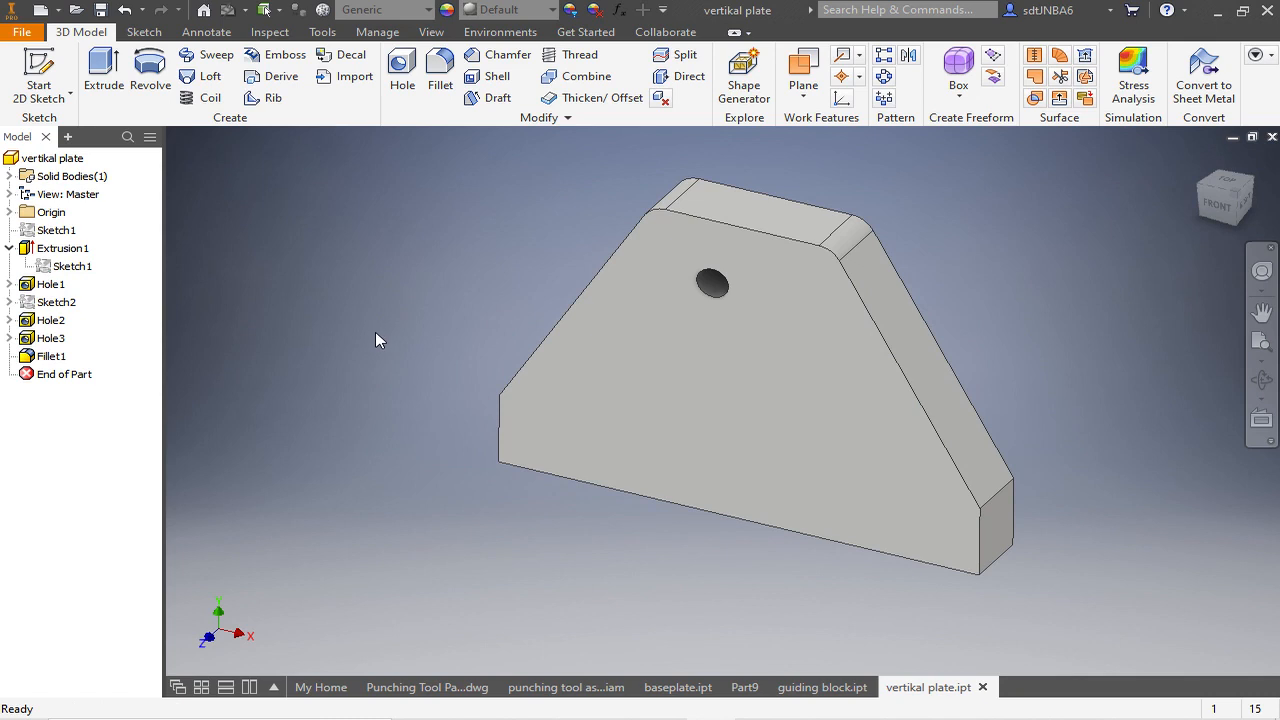